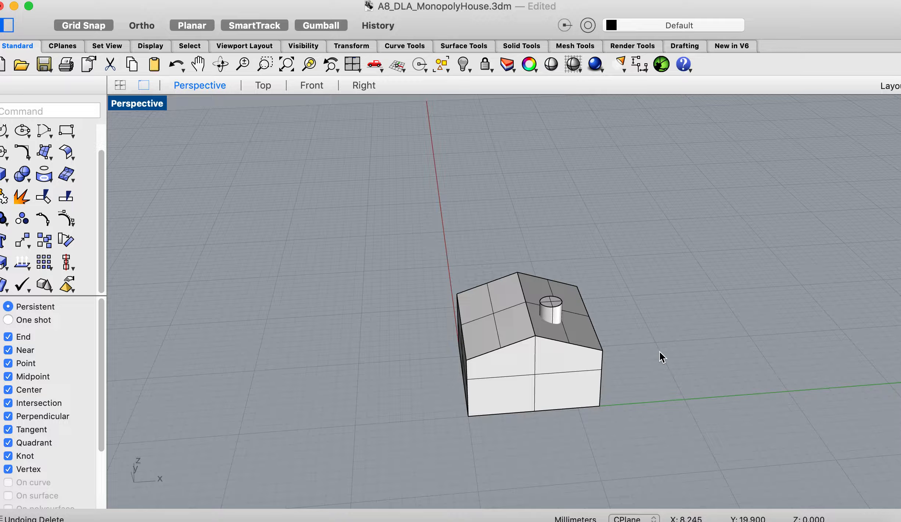
- Delete all existing objects of the old house model from the scene
key(super+a)
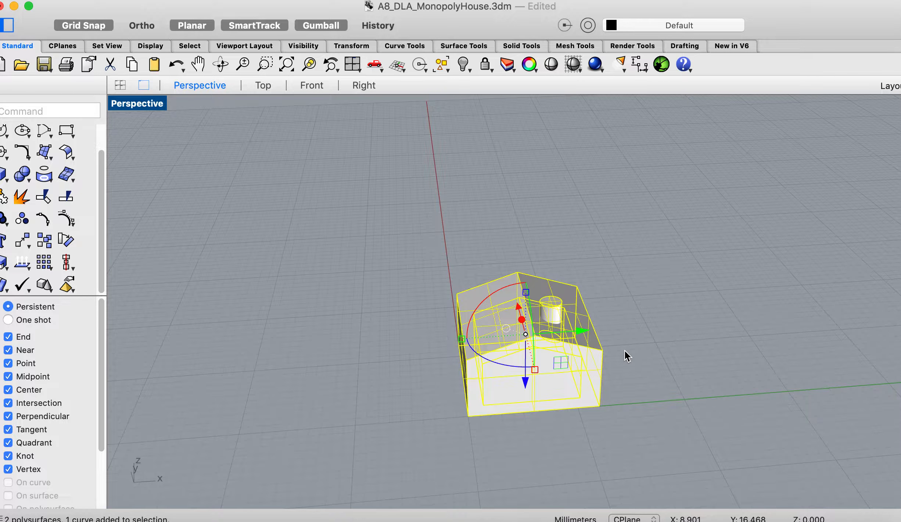
key(Delete)
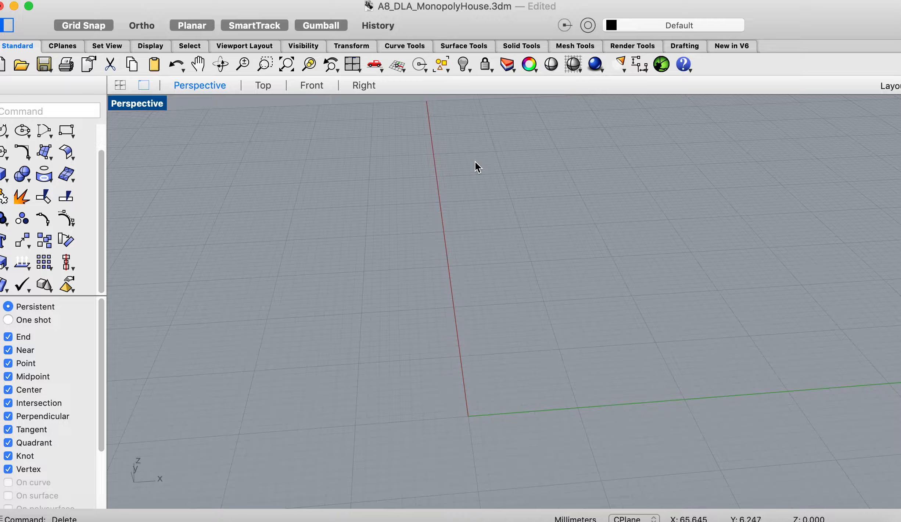
- Build a box from the origin with a base of about 10 × 10 mm and a height of about 6 mm, and undo it
scroll(415, 310, down, 5)
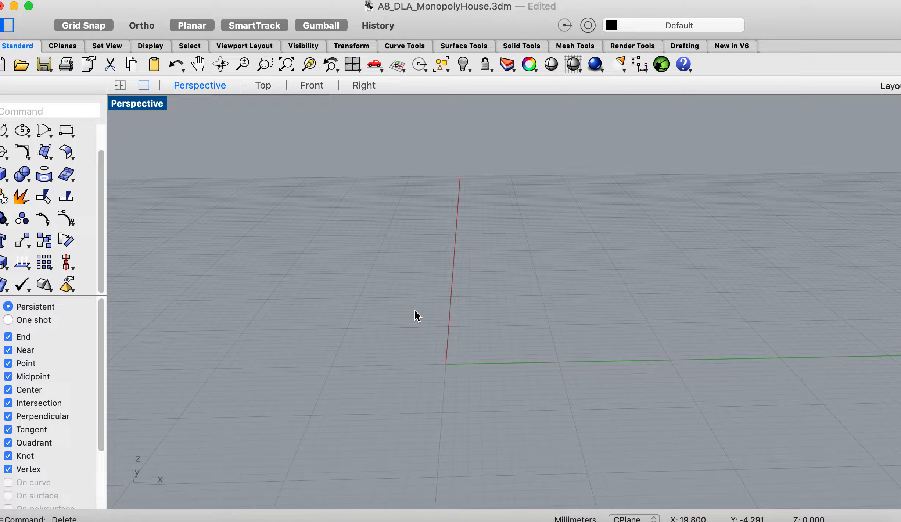
click(5, 184)
mouse_move(32, 186)
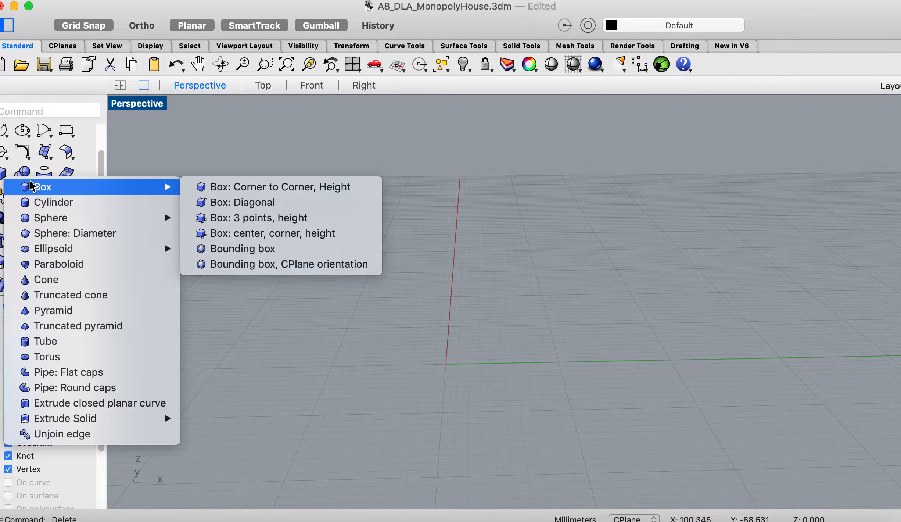
click(242, 186)
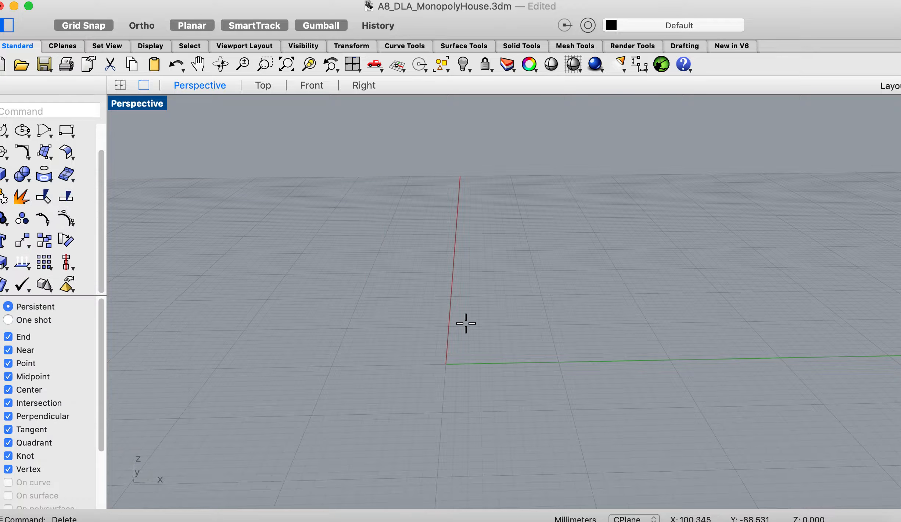
click(446, 365)
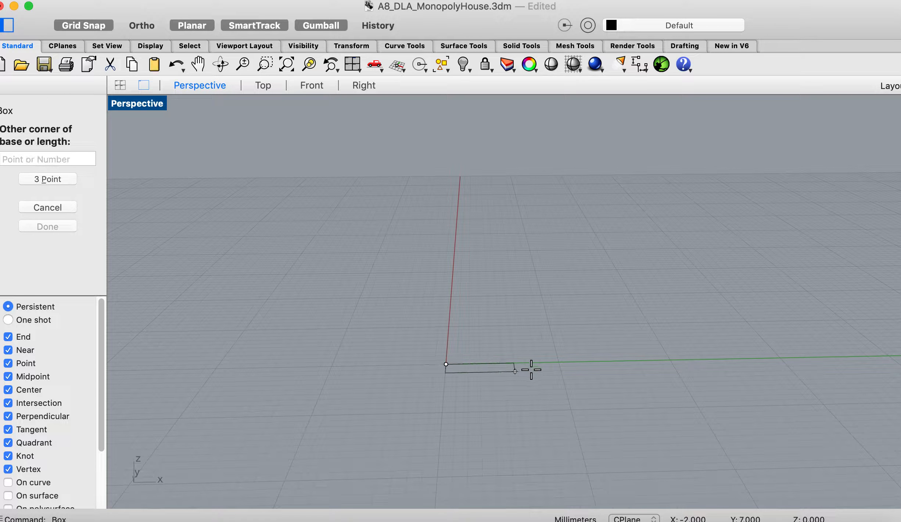
click(550, 325)
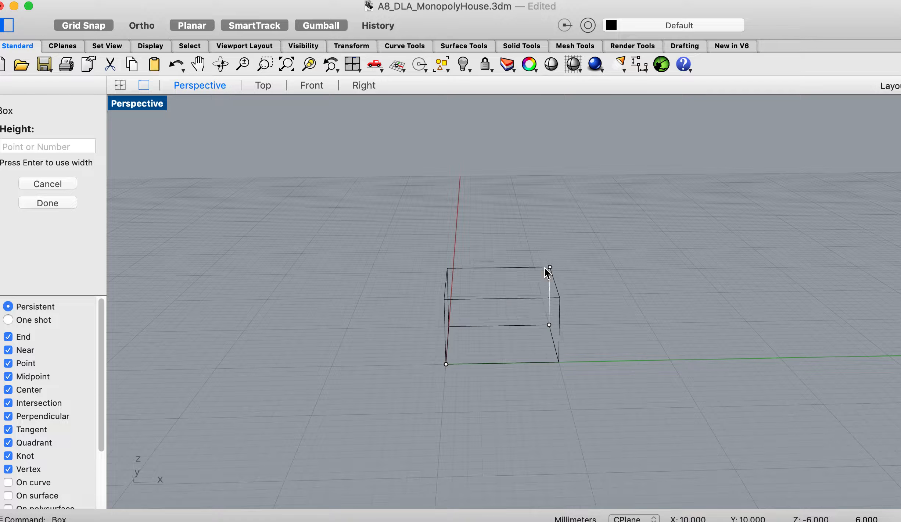
click(546, 268)
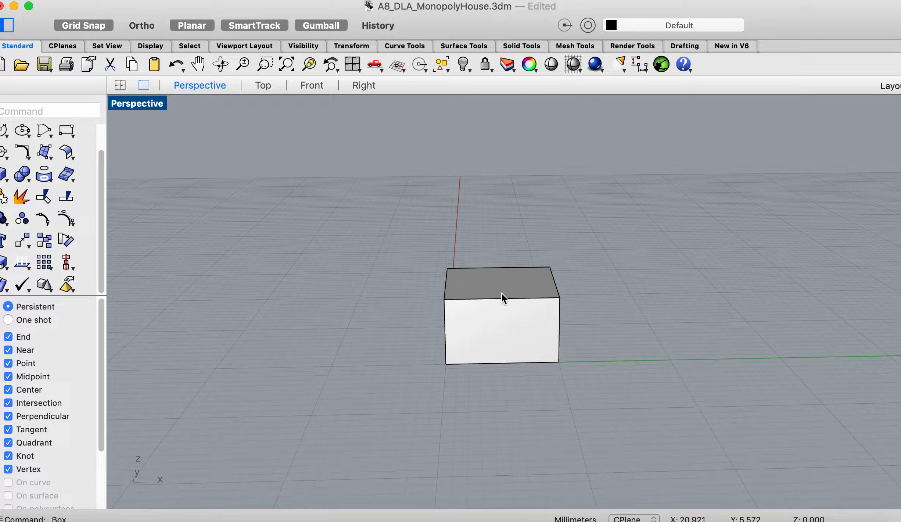
key(super+z)
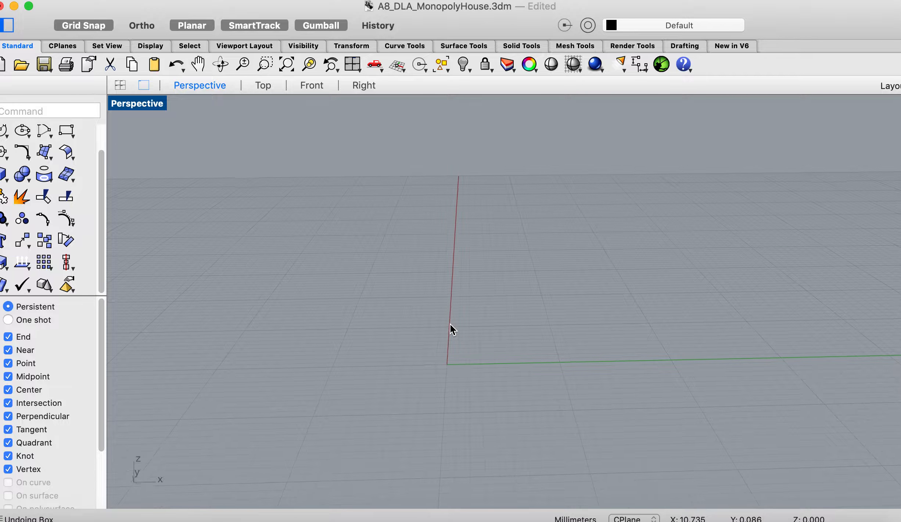
- Draw a closed house-profile polyline in the Front view through 0,0; 12,0; 12,5; 6,7 and 0,5
scroll(450, 323, down, 5)
scroll(450, 323, right, 2)
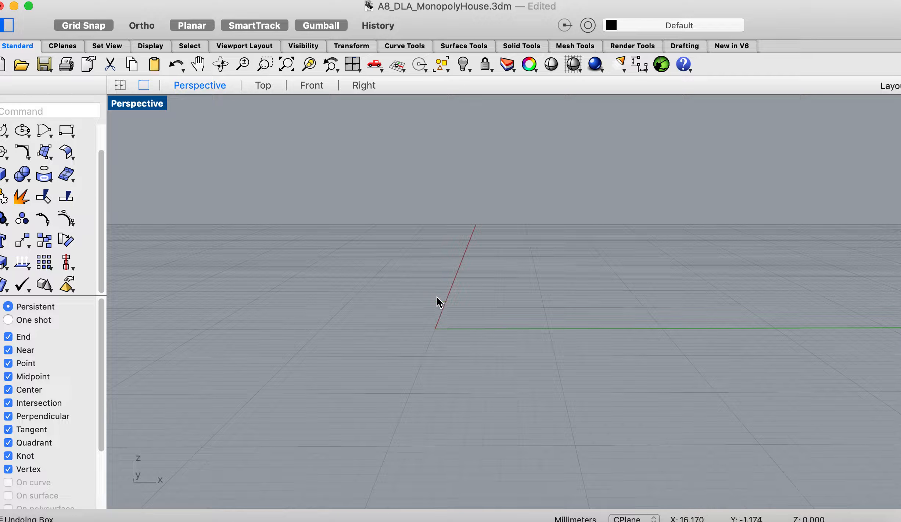
scroll(463, 324, up, 4)
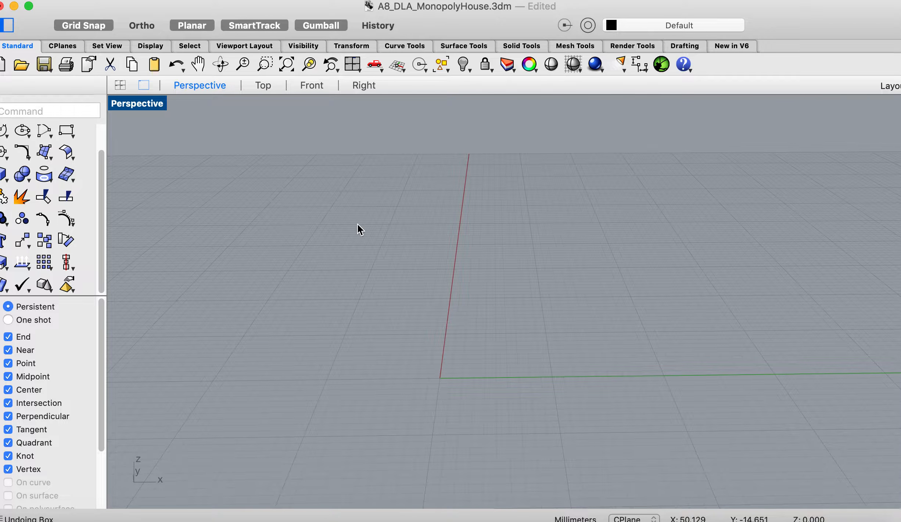
scroll(357, 223, down, 3)
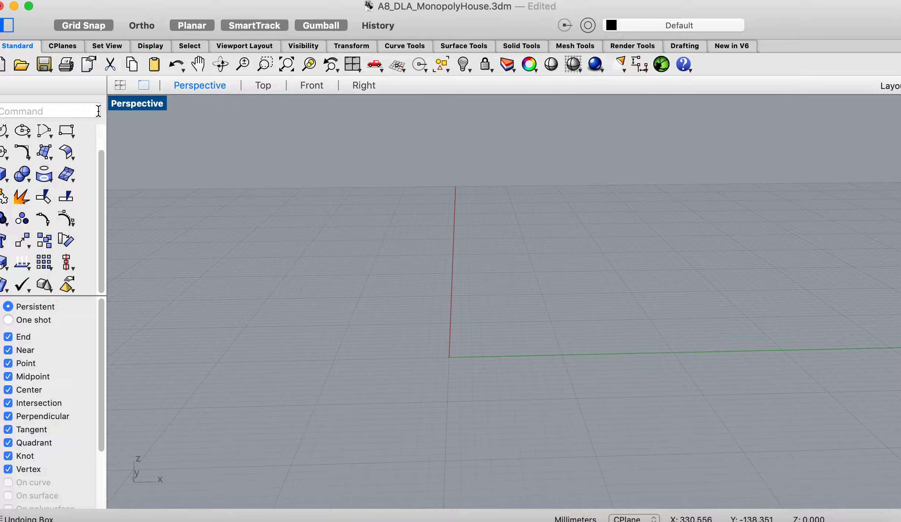
scroll(44, 180, up, 2)
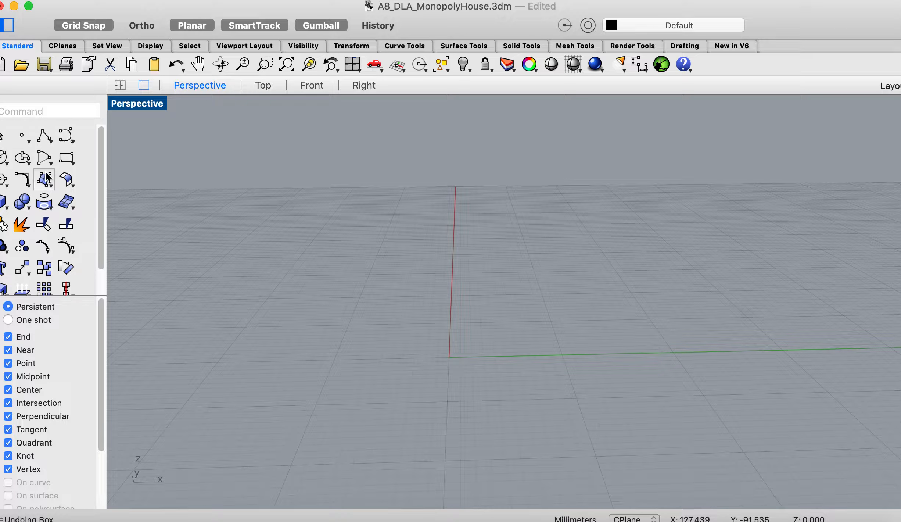
click(43, 132)
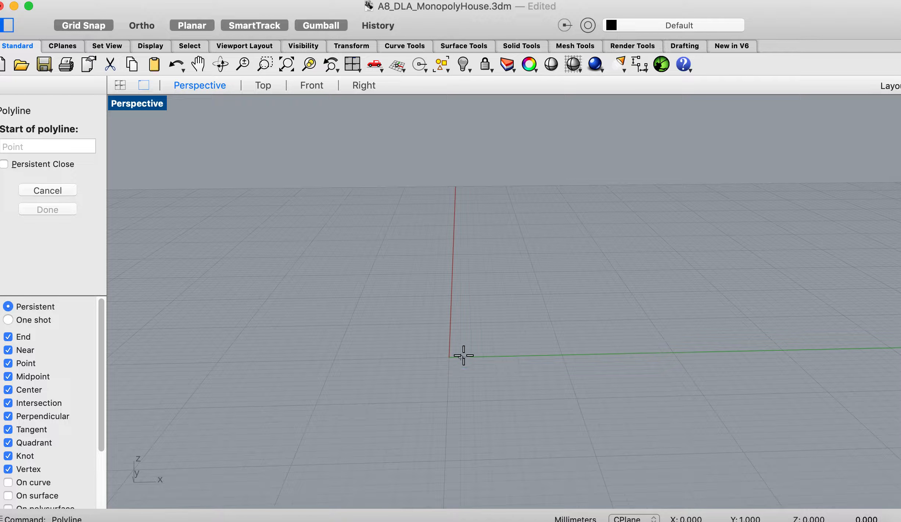
click(315, 87)
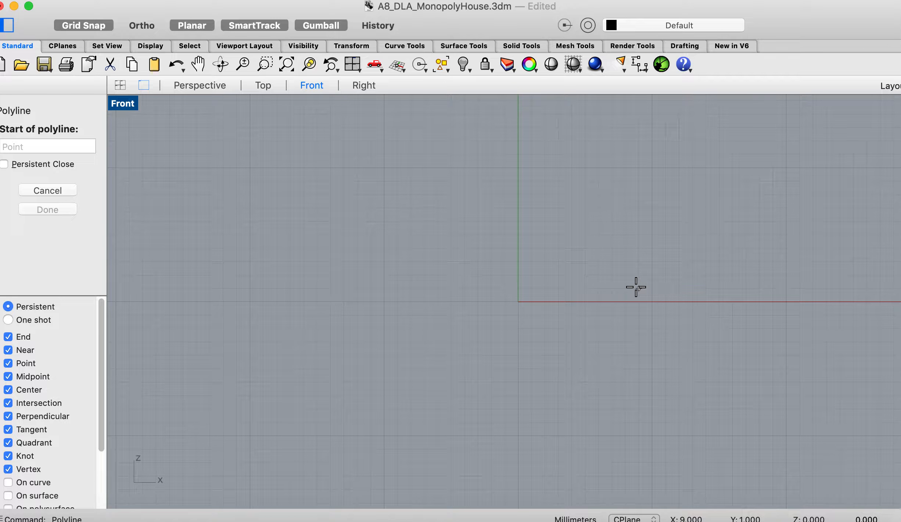
click(518, 302)
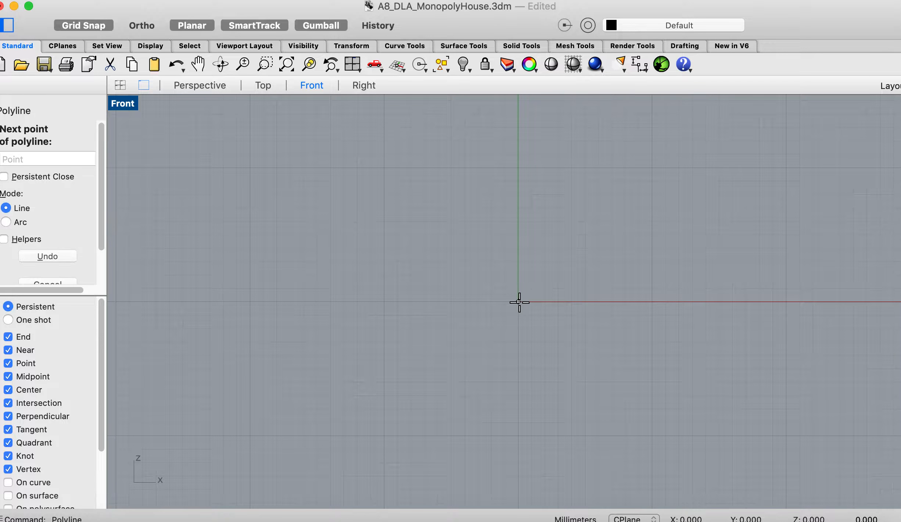
click(680, 301)
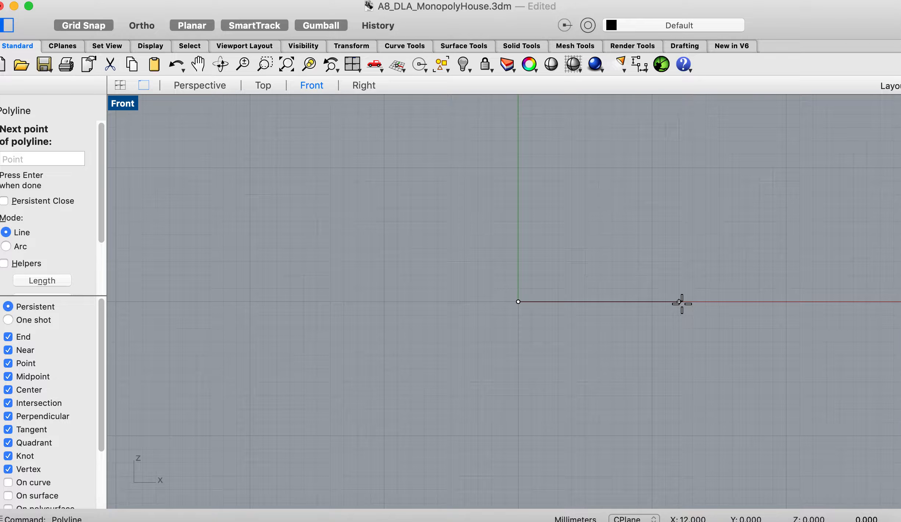
click(679, 234)
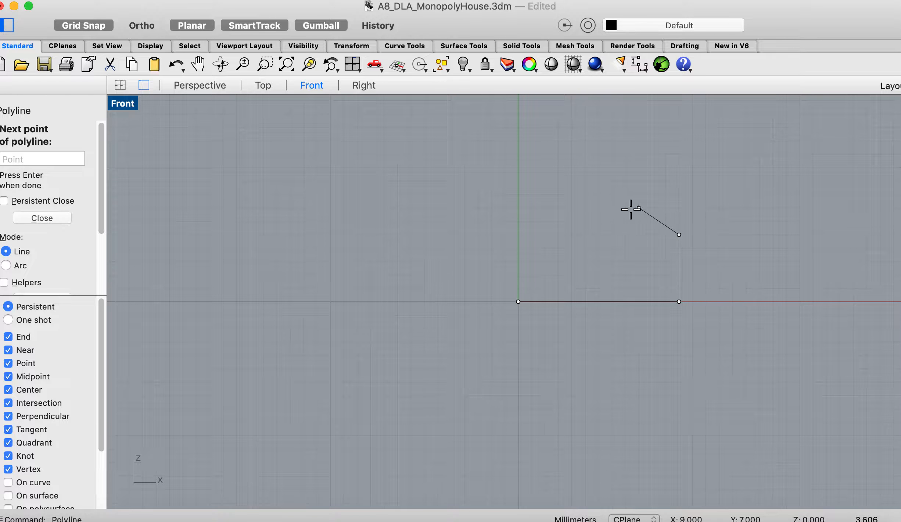
click(599, 208)
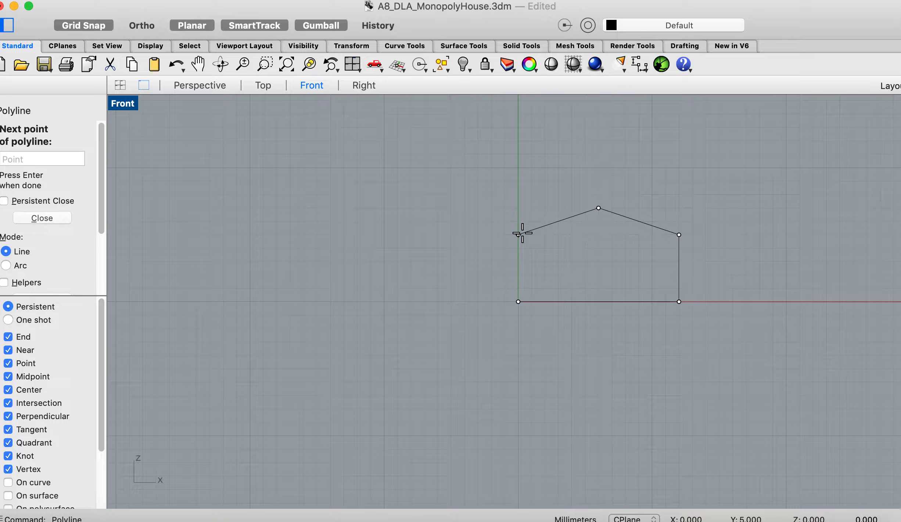
click(519, 235)
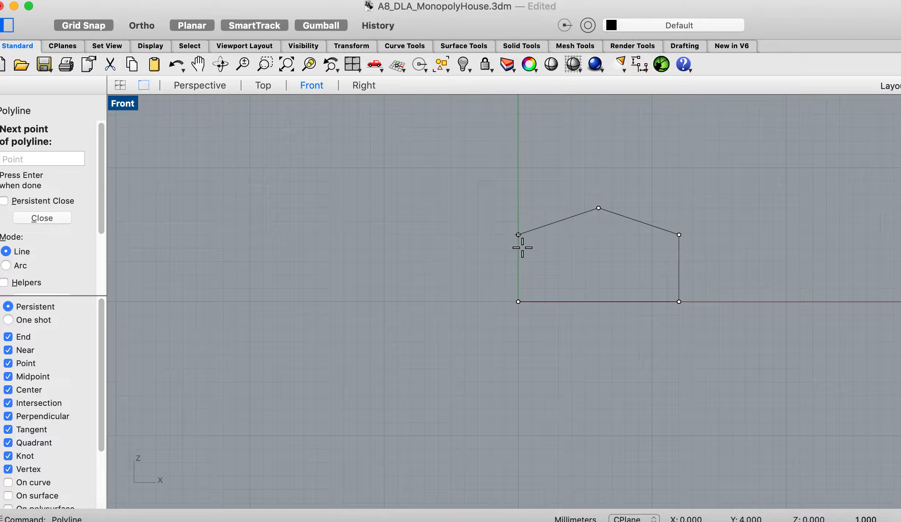
click(523, 299)
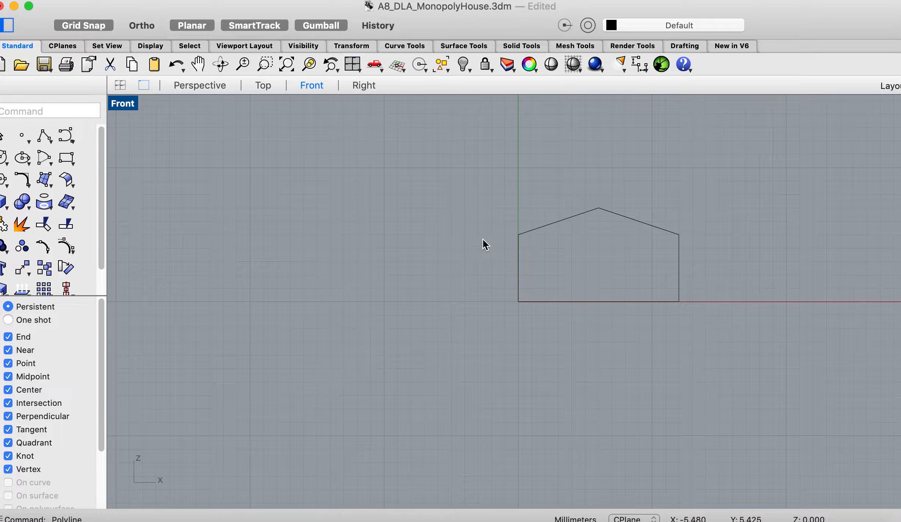
- Create a planar surface from the closed house profile with PlanarSrf
click(520, 261)
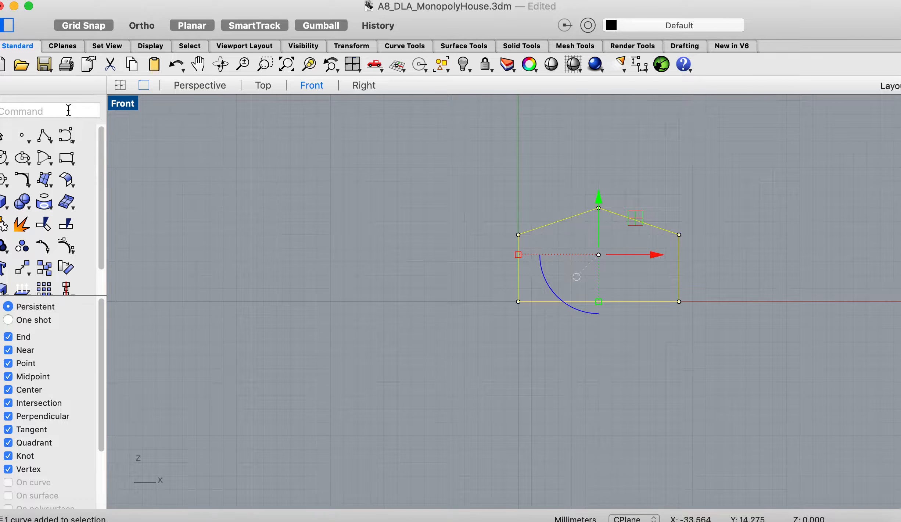
text(PlanarSrf)
key(Return)
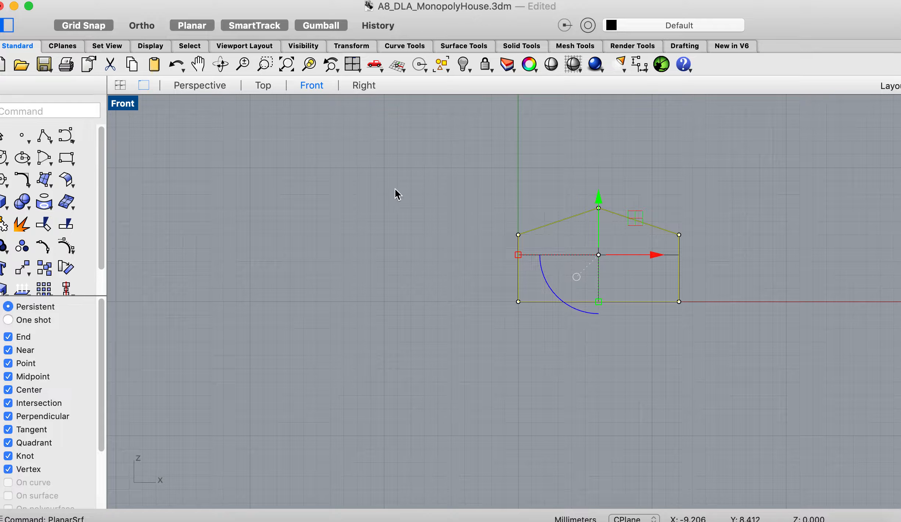
- Extrude the house-profile surface backward to one side into a solid with ExtrudeSrf in the Perspective view
click(204, 84)
right_drag(397, 268, 394, 298)
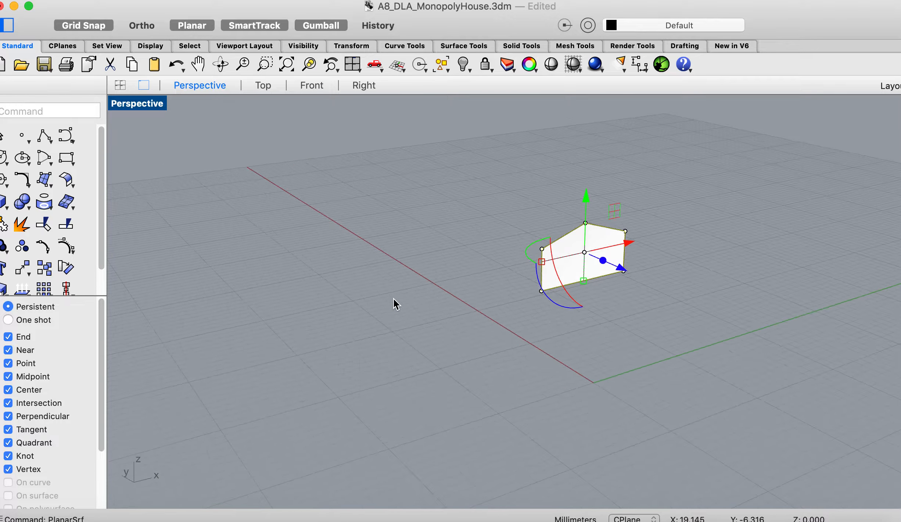
scroll(394, 298, left, 3)
scroll(393, 298, right, 10)
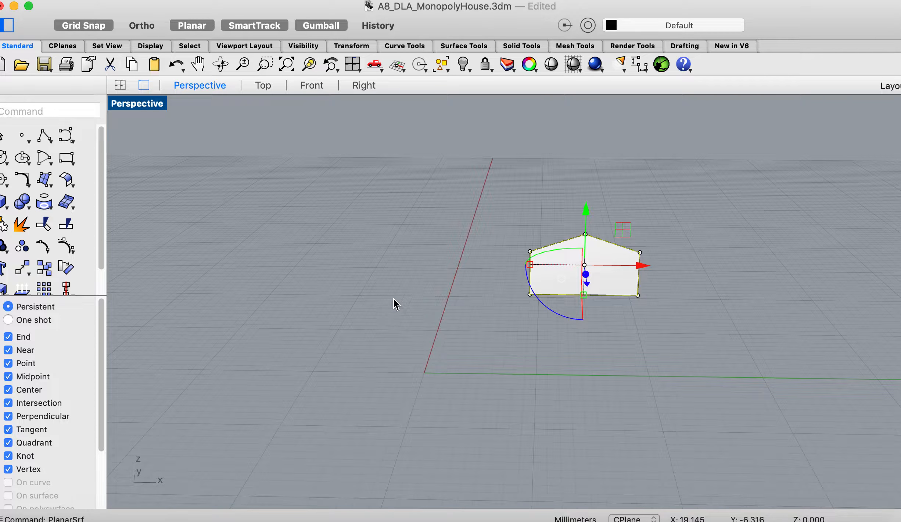
scroll(486, 295, up, 5)
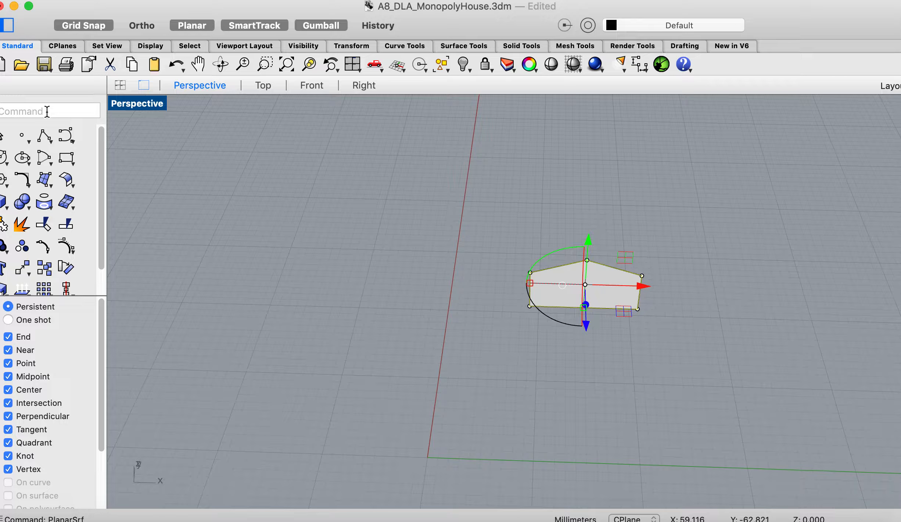
text(ExtrudeSrf)
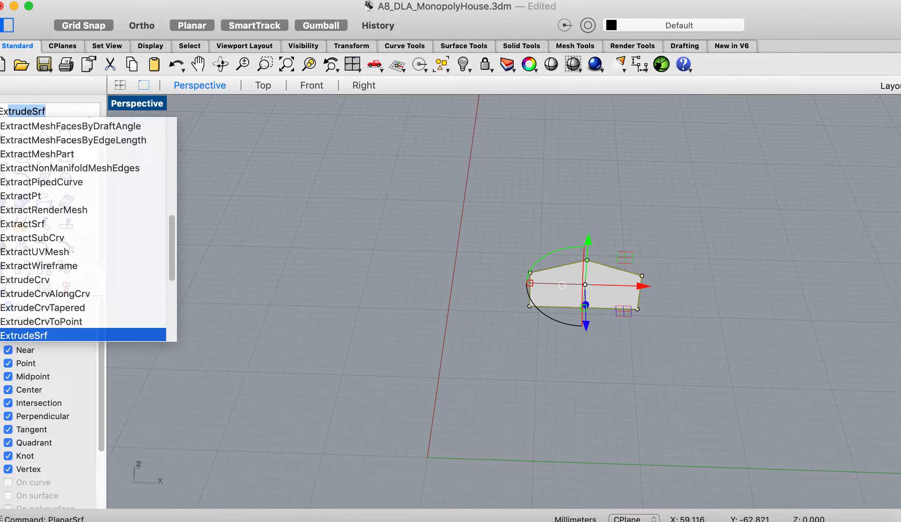
key(Return)
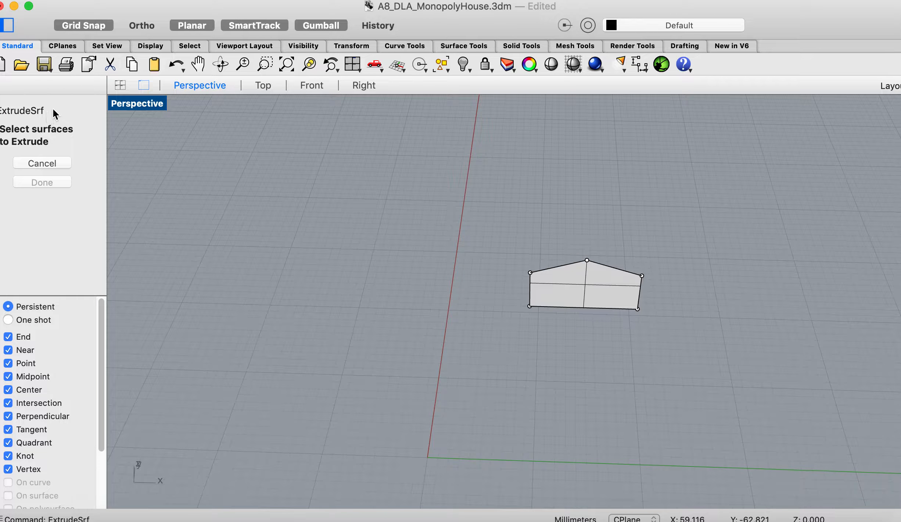
click(576, 286)
click(64, 194)
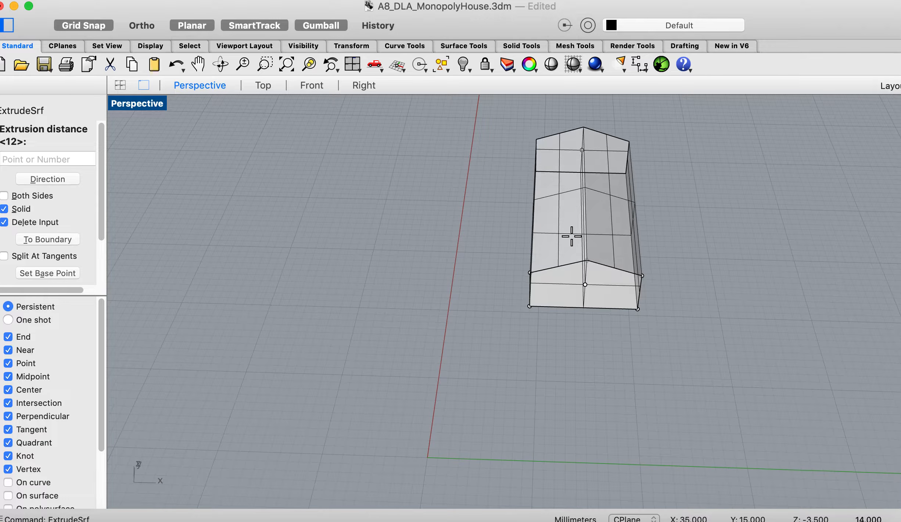
click(570, 216)
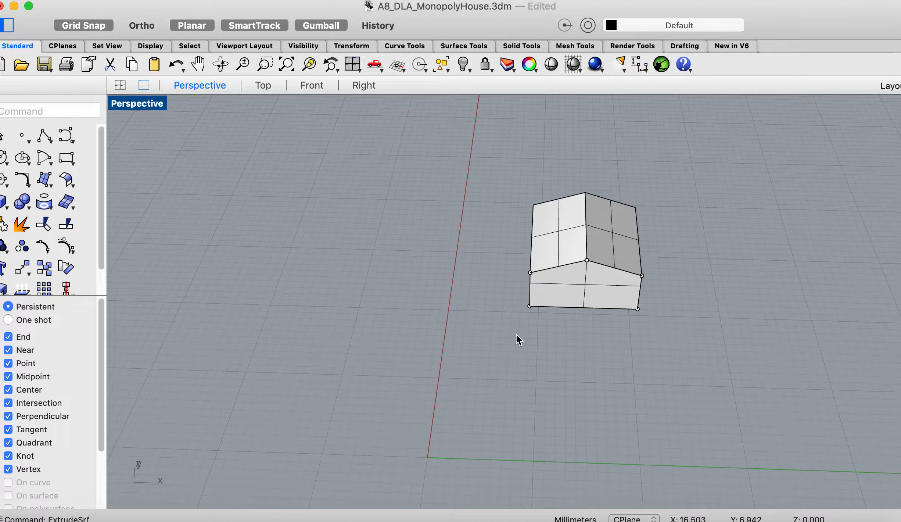
- Move the extruded house so its front corner sits at the origin, and delete the leftover profile curve
scroll(536, 330, down, 5)
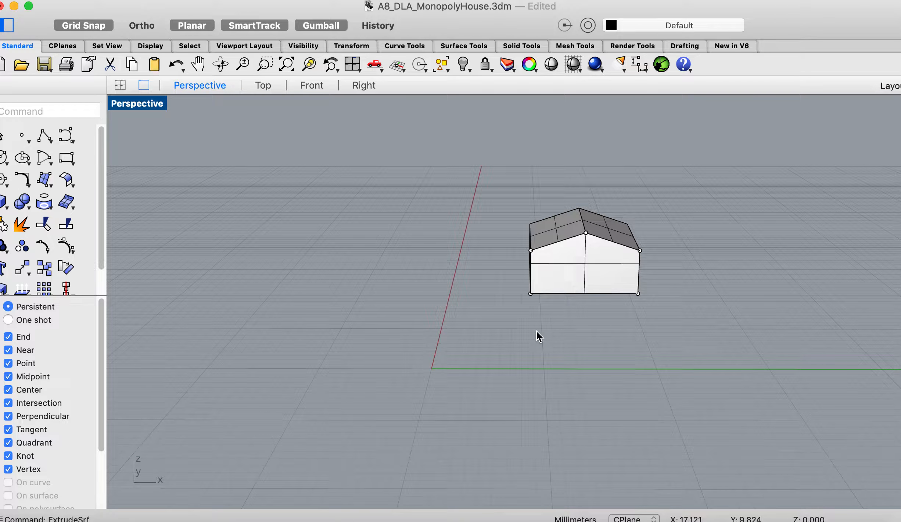
drag(576, 251, 492, 312)
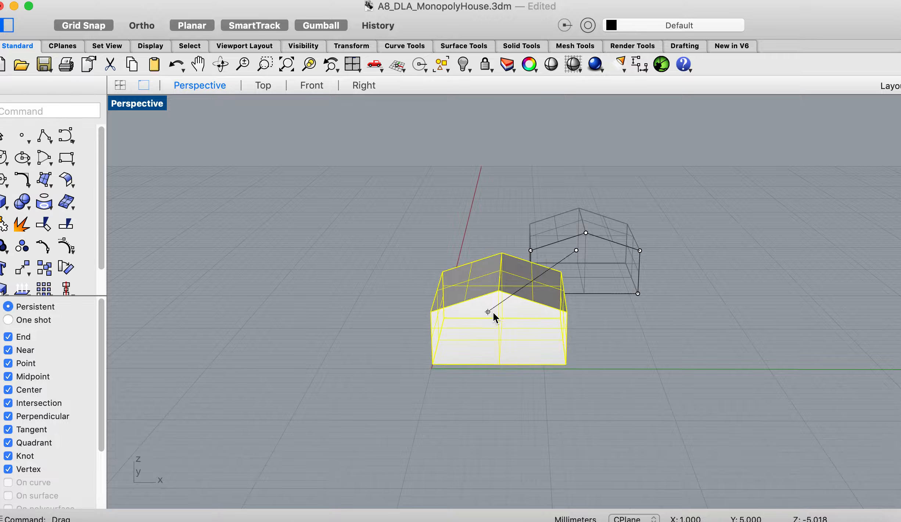
scroll(514, 372, up, 5)
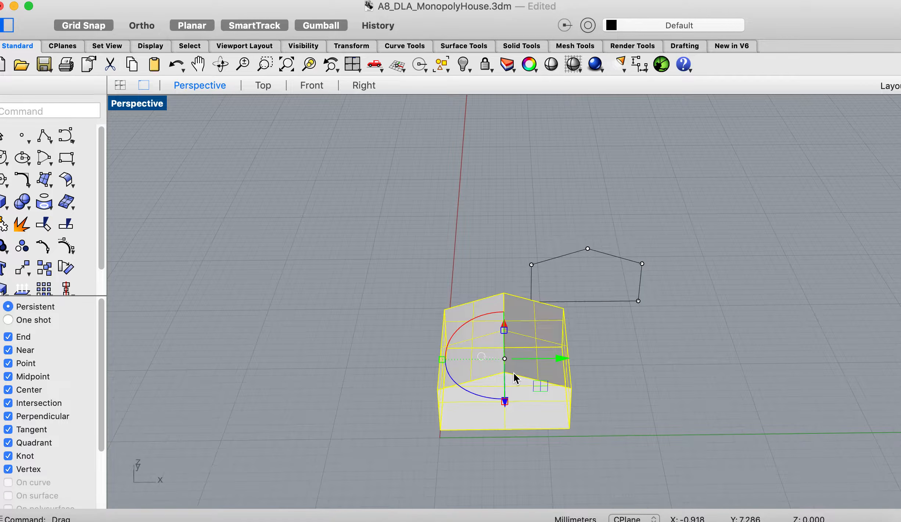
drag(521, 388, 522, 396)
click(645, 384)
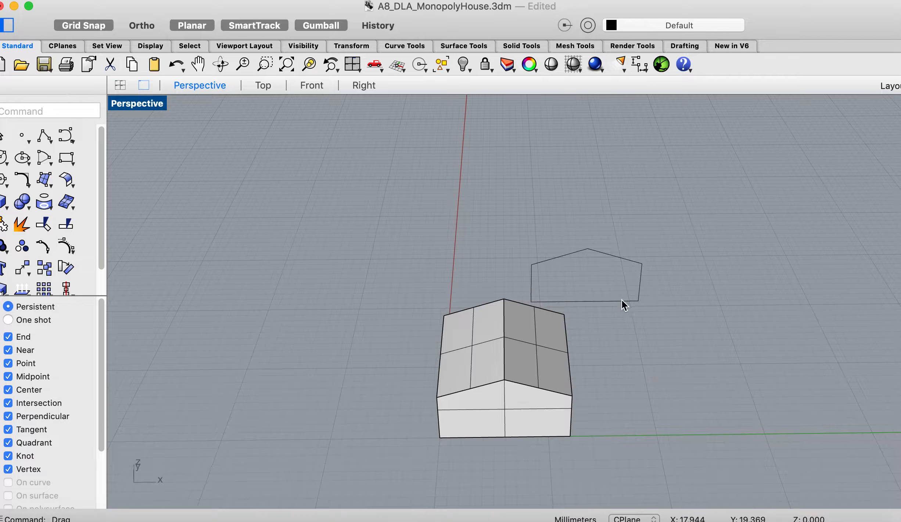
click(618, 256)
key(Delete)
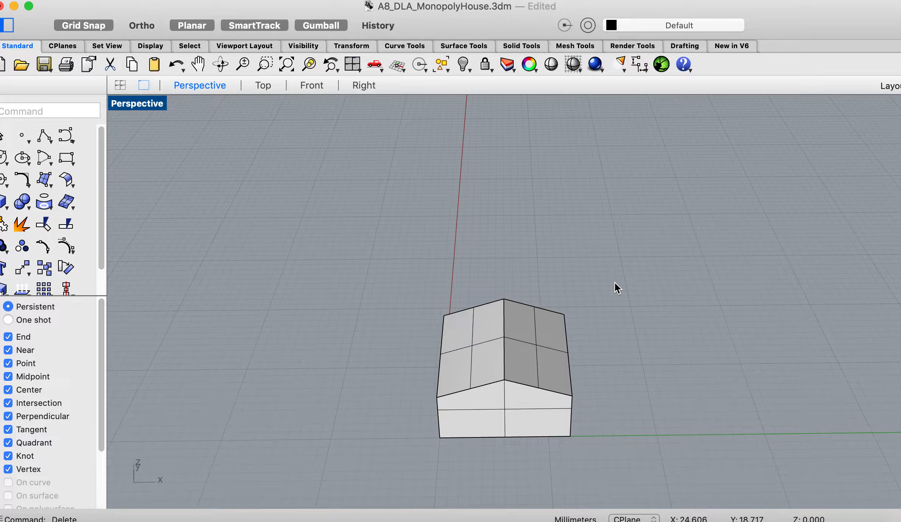
- Examine the extruded house from above, from the side and from the front in the Perspective view
scroll(614, 281, down, 5)
scroll(615, 281, left, 5)
scroll(614, 282, down, 5)
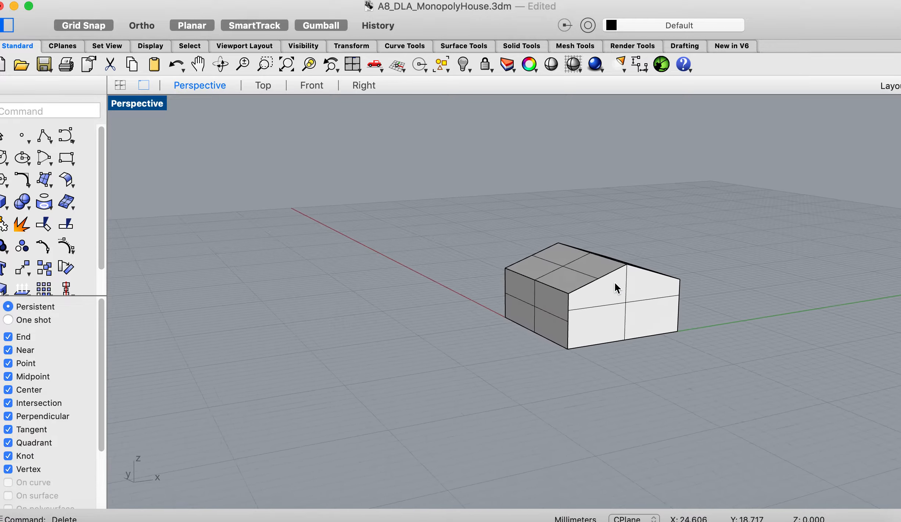
scroll(615, 281, down, 3)
scroll(615, 281, down, 3)
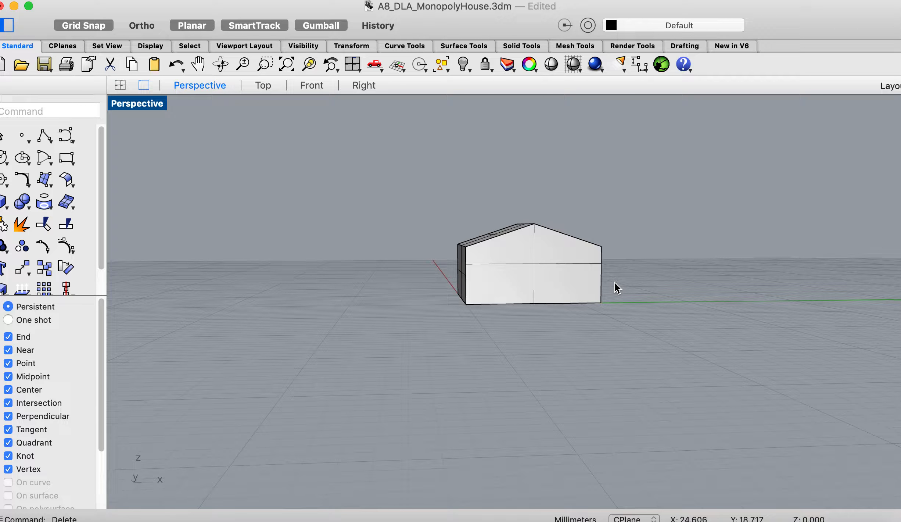
scroll(615, 281, right, 5)
scroll(615, 282, up, 3)
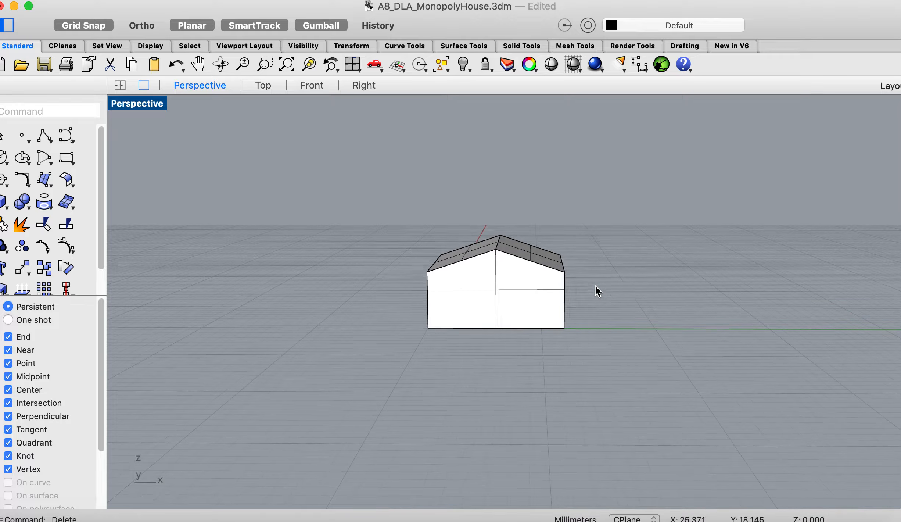
- Select the house solid and switch the Gumball off and back on
click(524, 288)
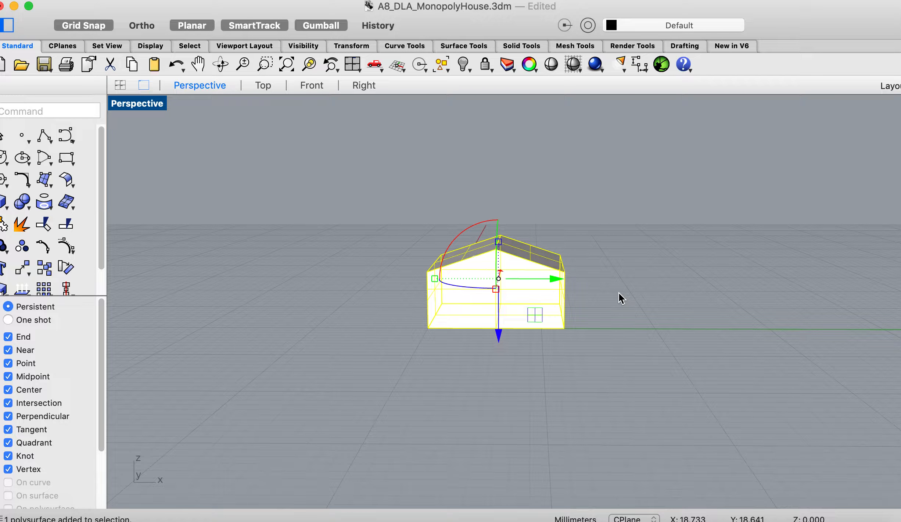
click(315, 24)
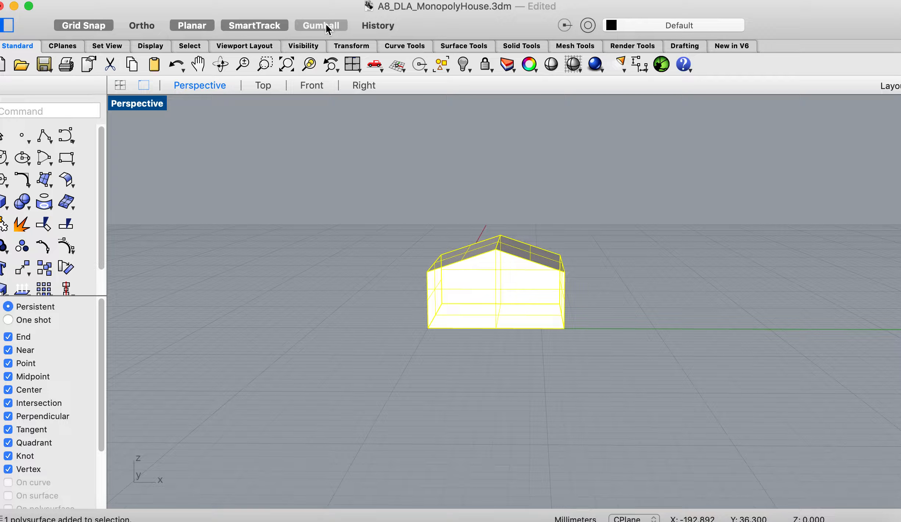
click(326, 26)
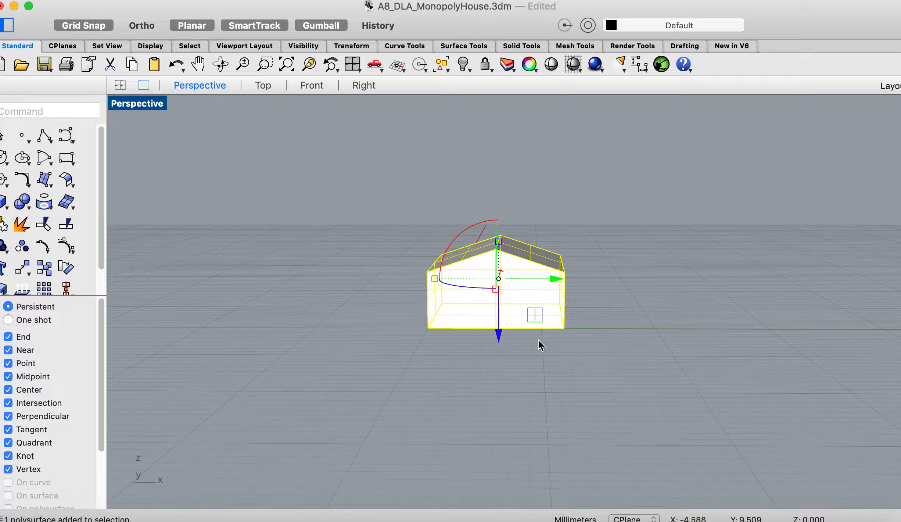
- Try moving the house sideways and then vertically with the Gumball arrows, undoing each move
scroll(538, 339, up, 5)
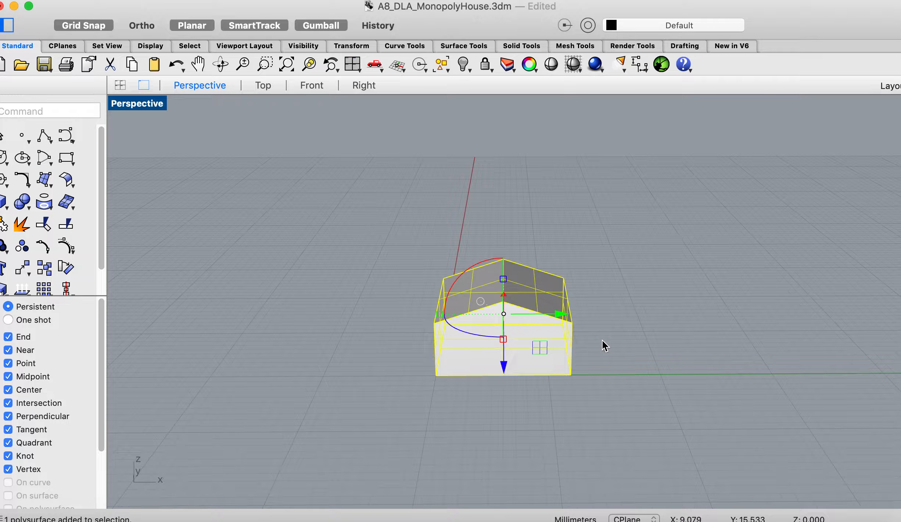
drag(554, 314, 457, 314)
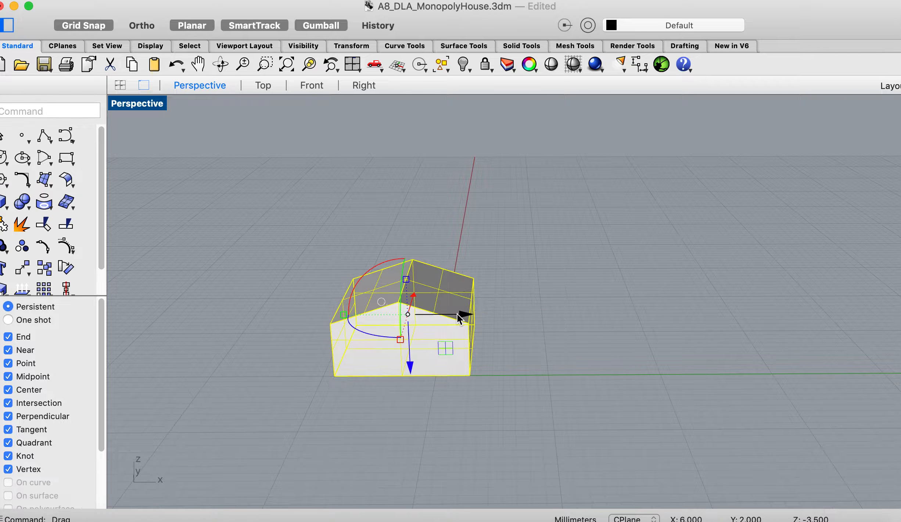
key(super+z)
drag(503, 373, 503, 298)
key(super+z)
- Undo the profile curve's deletion and the last house move, and delete the leftover curve again
key(super+z)
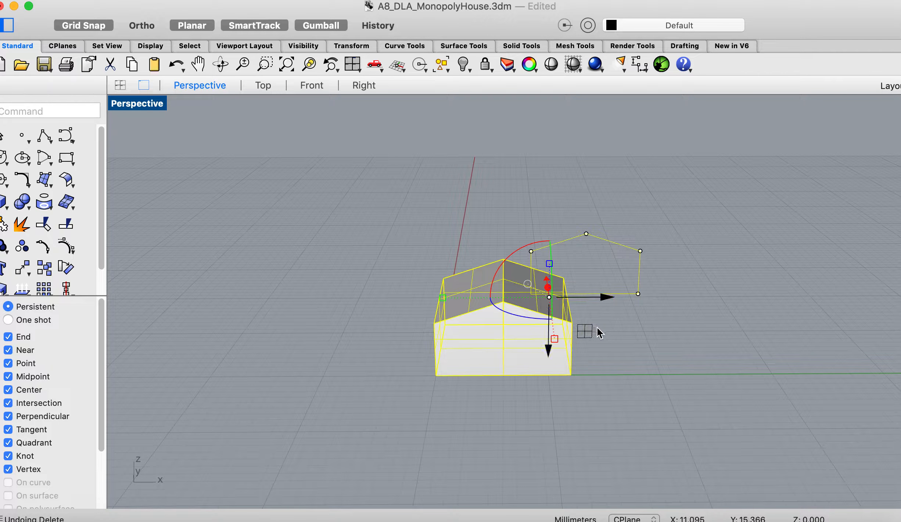
key(super+z)
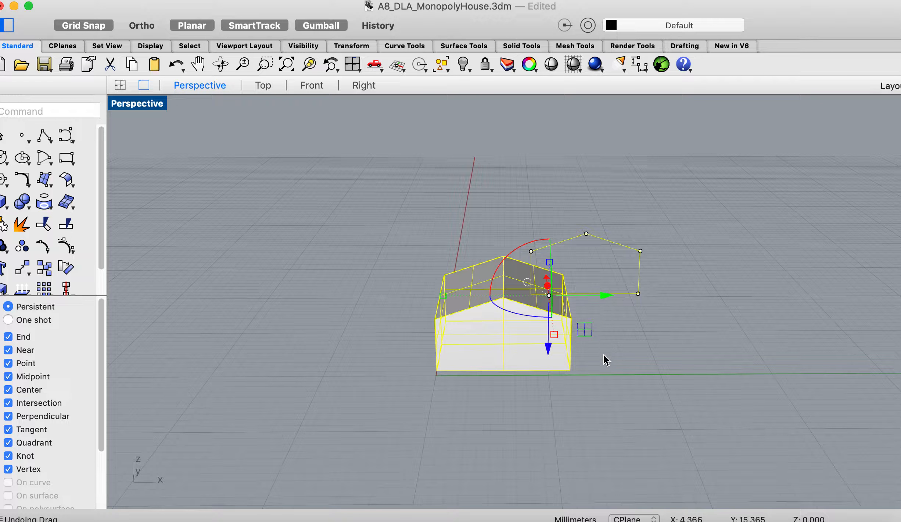
key(Escape)
click(610, 292)
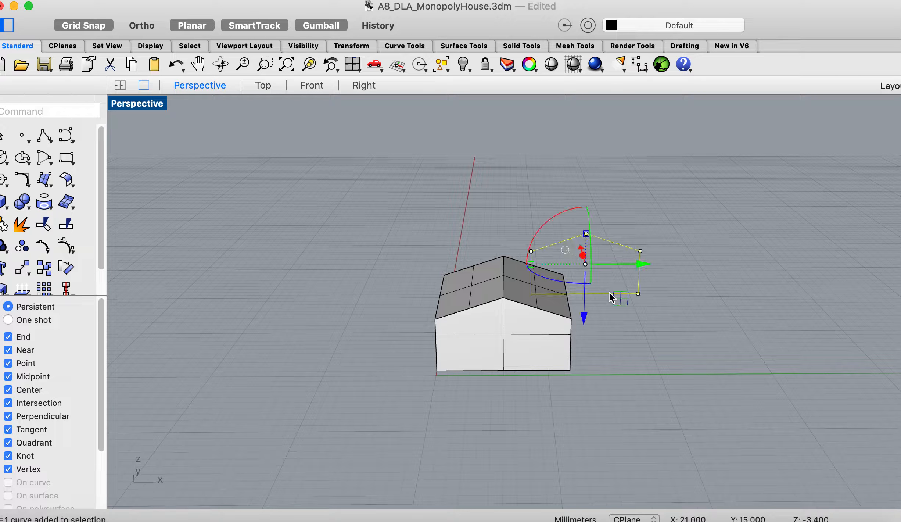
key(Delete)
- Select the house, rotate it 180 degrees around the X axis with the Gumball, and undo the rotation
click(549, 325)
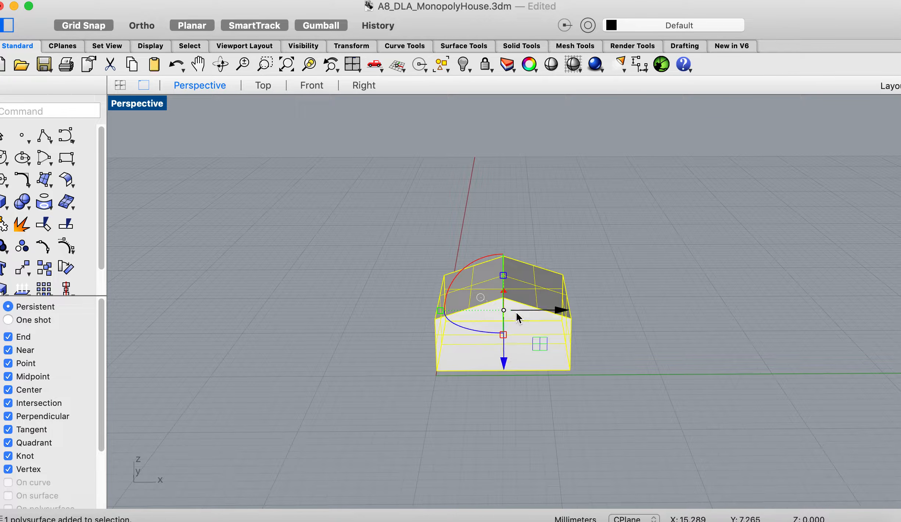
drag(516, 311, 517, 327)
right_drag(520, 351, 520, 352)
scroll(615, 315, down, 5)
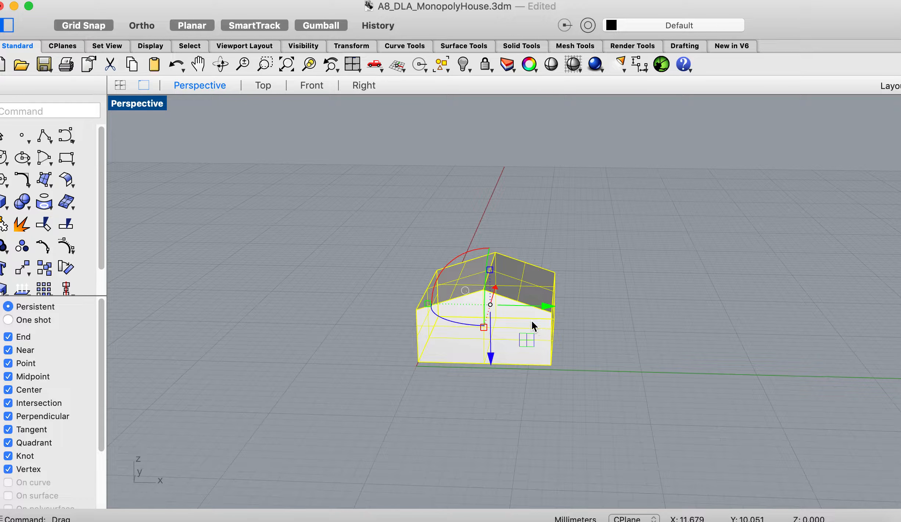
click(450, 270)
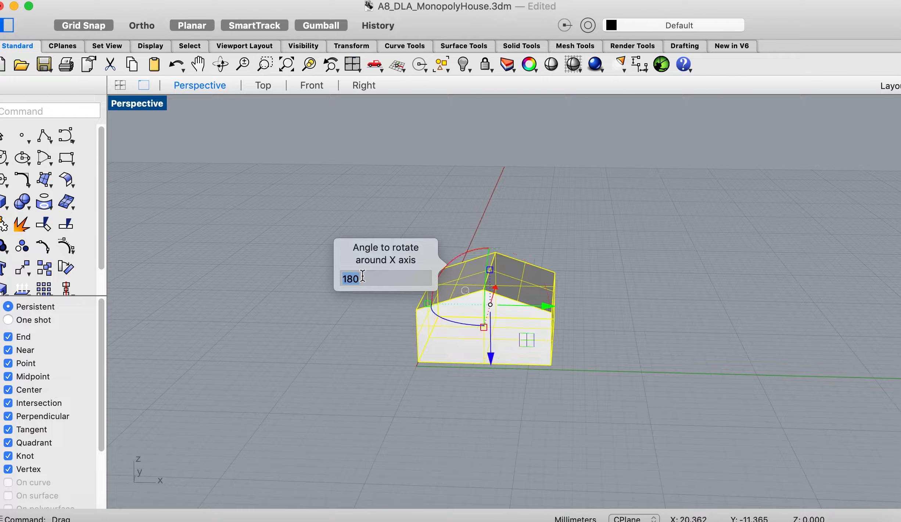
key(Return)
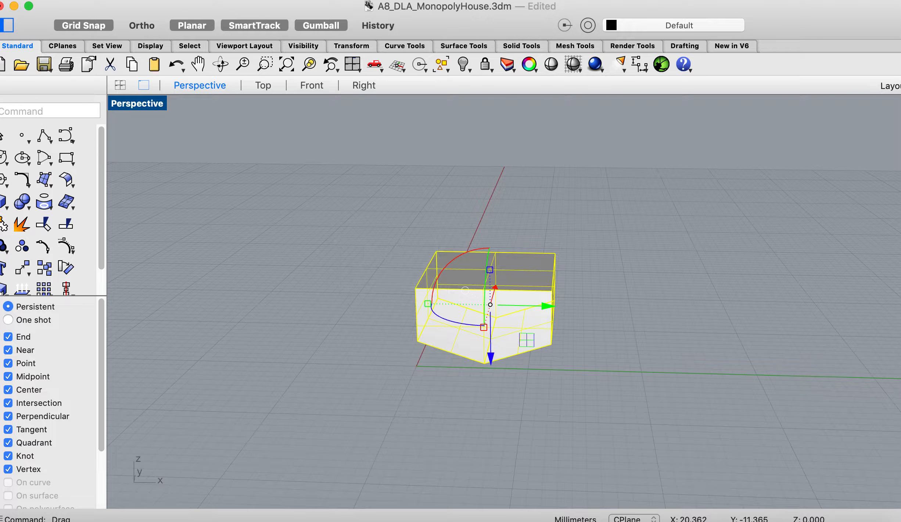
key(super+z)
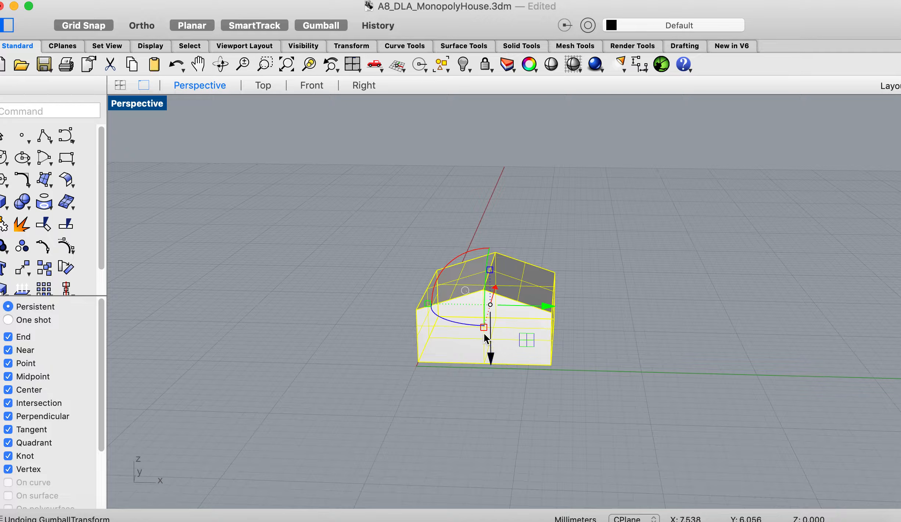
- Rotate the house 90 degrees around the Z axis with the Gumball and undo the rotation
click(456, 320)
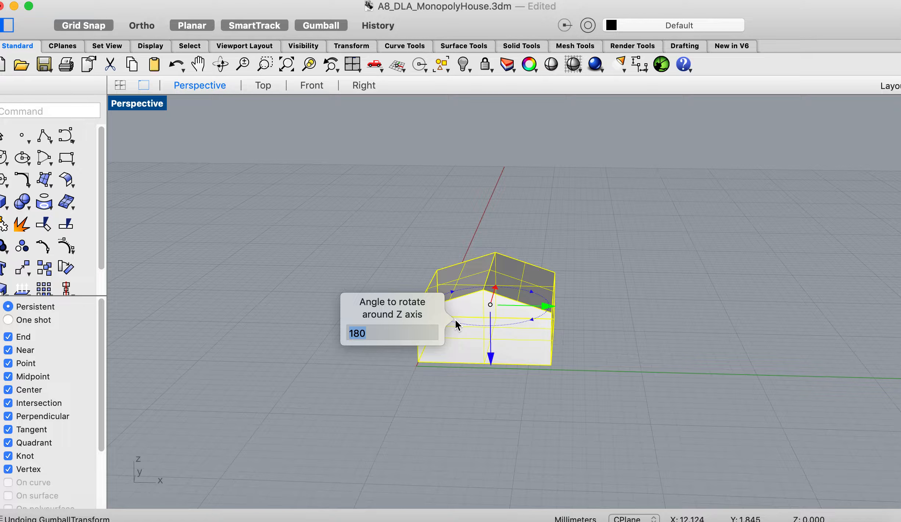
text(90)
key(Return)
right_drag(493, 351, 533, 351)
key(super+z)
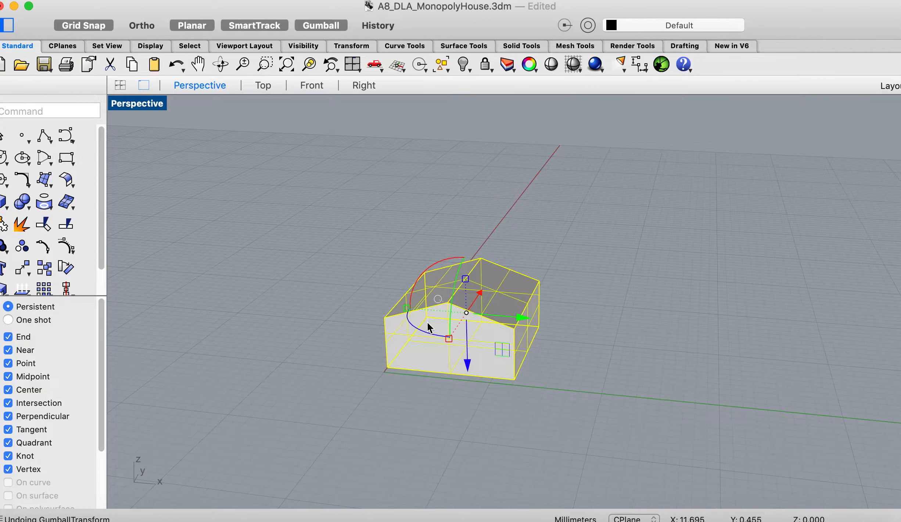
- Rotate the house freehand around the X axis with the Gumball, undo the rotation, and deselect the house
scroll(431, 328, left, 5)
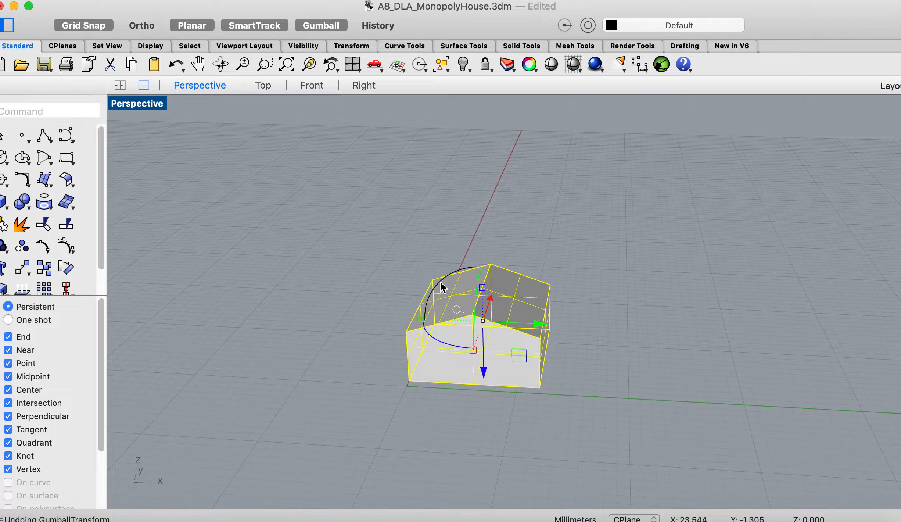
drag(440, 281, 473, 283)
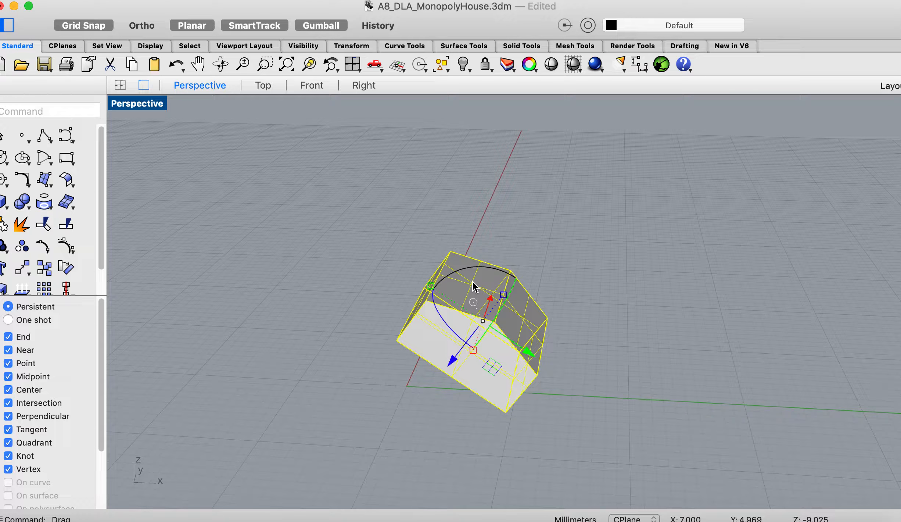
key(super+z)
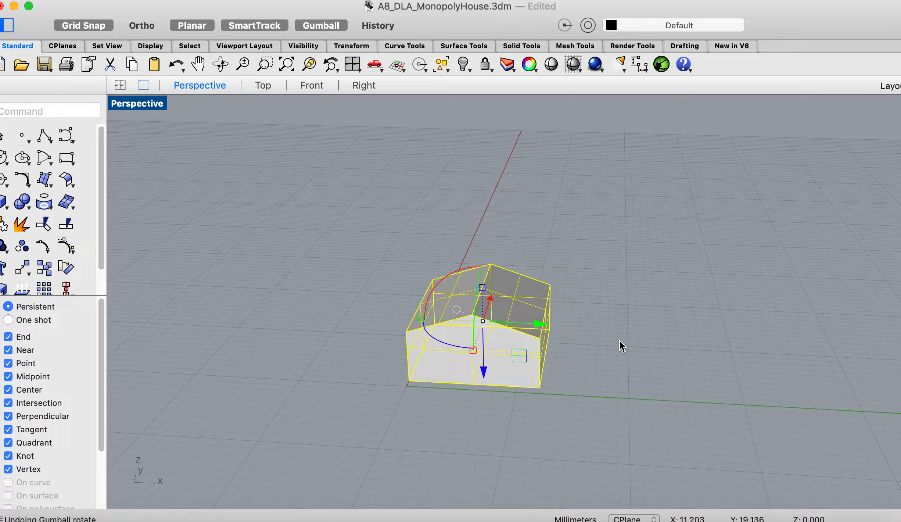
click(620, 365)
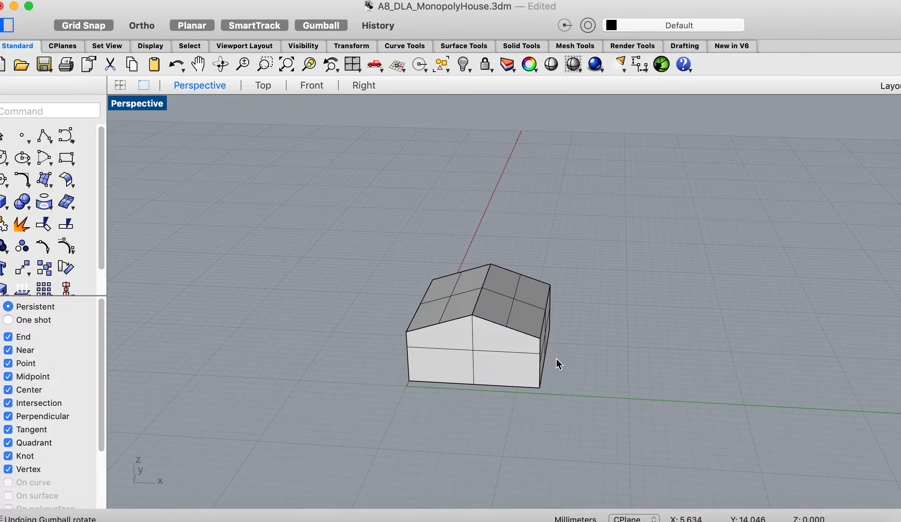
- Select the house and try scaling its depth and then its width with the Gumball, undoing each scaling
click(472, 336)
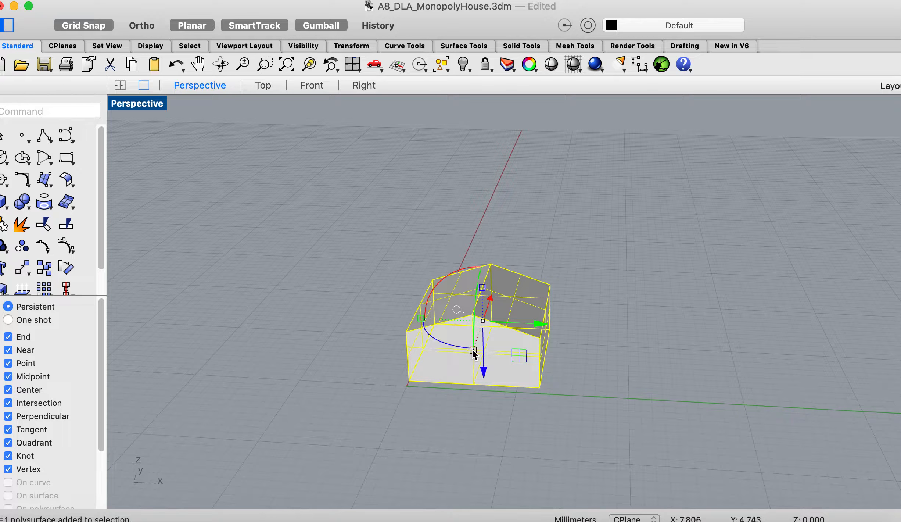
drag(473, 348, 464, 378)
key(super+z)
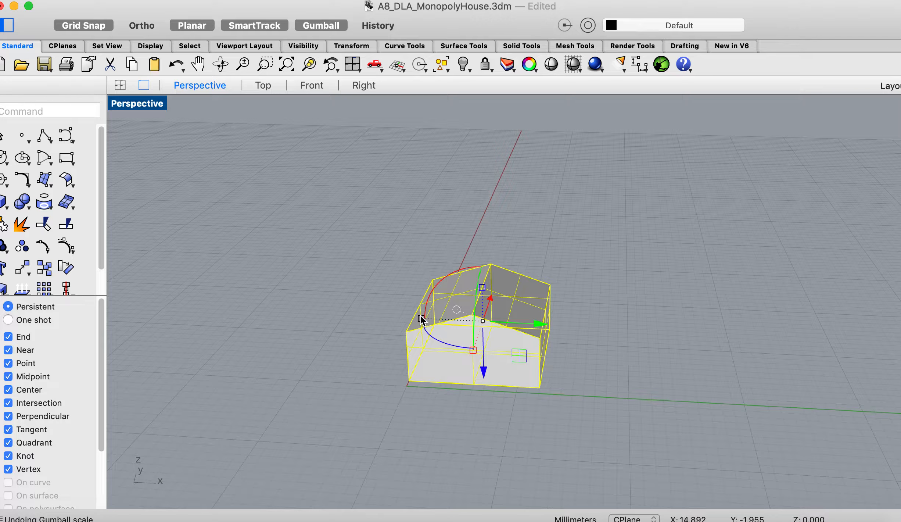
drag(420, 316, 442, 316)
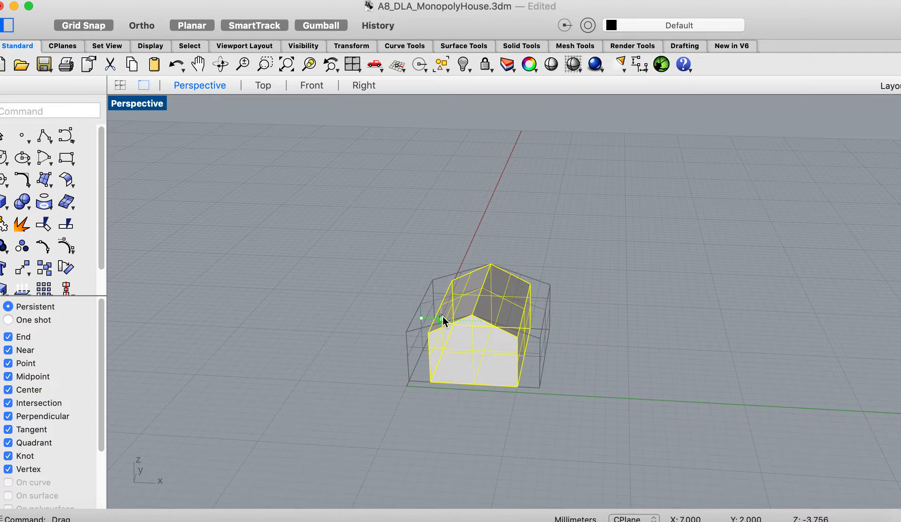
key(super+z)
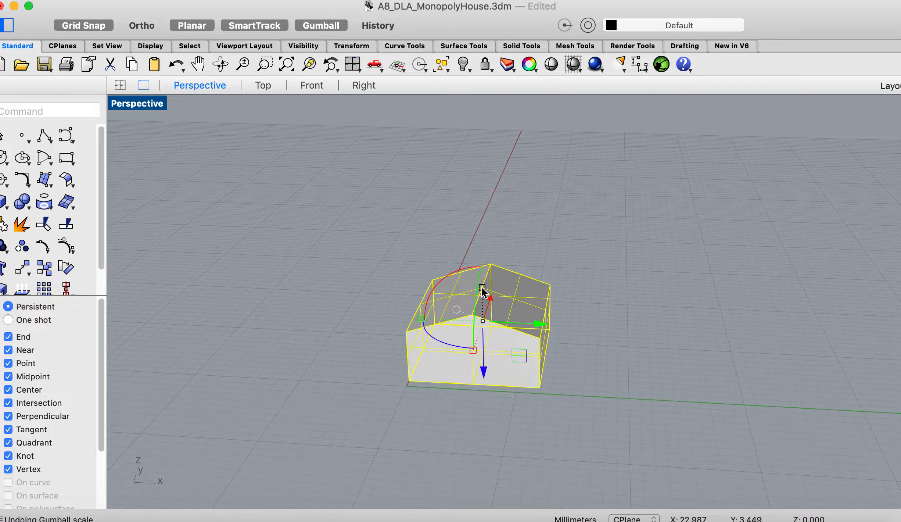
- Stretch the house vertically with the Gumball scale handle, undo the scaling, and deselect the house
drag(482, 288, 483, 239)
right_drag(483, 239, 483, 239)
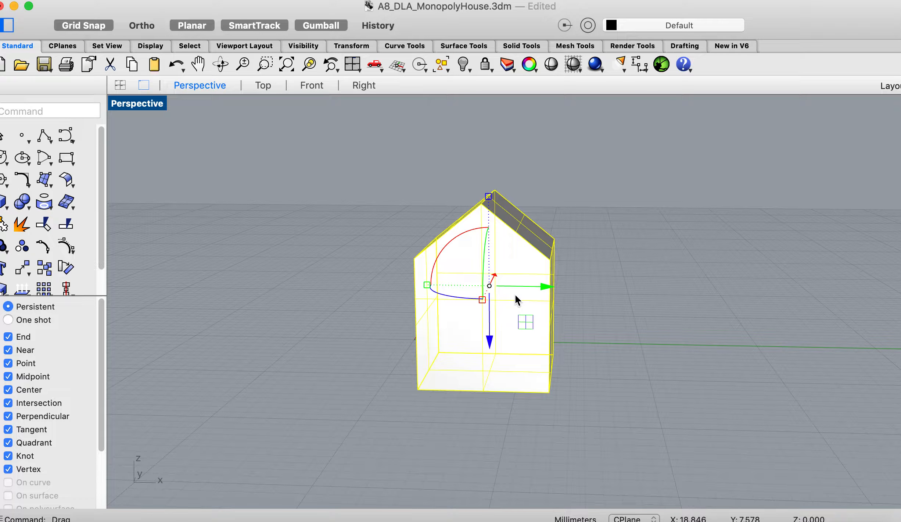
key(super+z)
right_drag(586, 336, 587, 335)
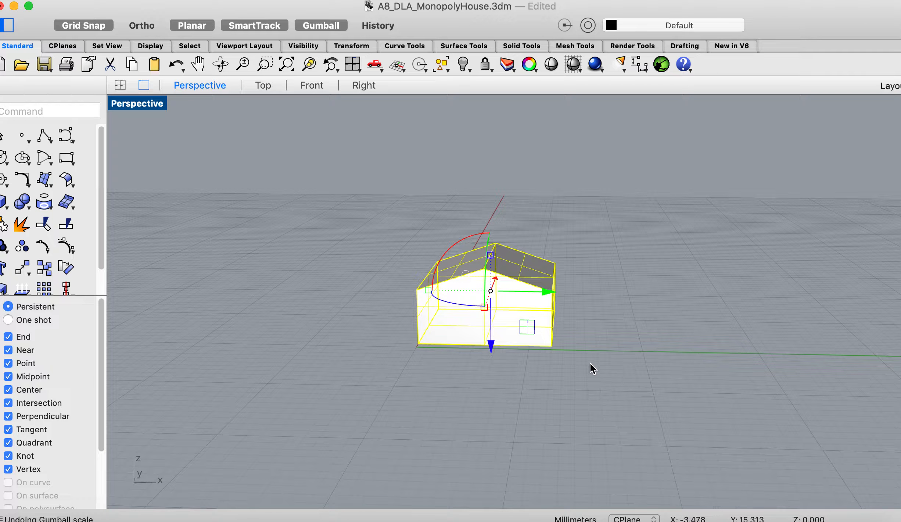
scroll(590, 362, left, 3)
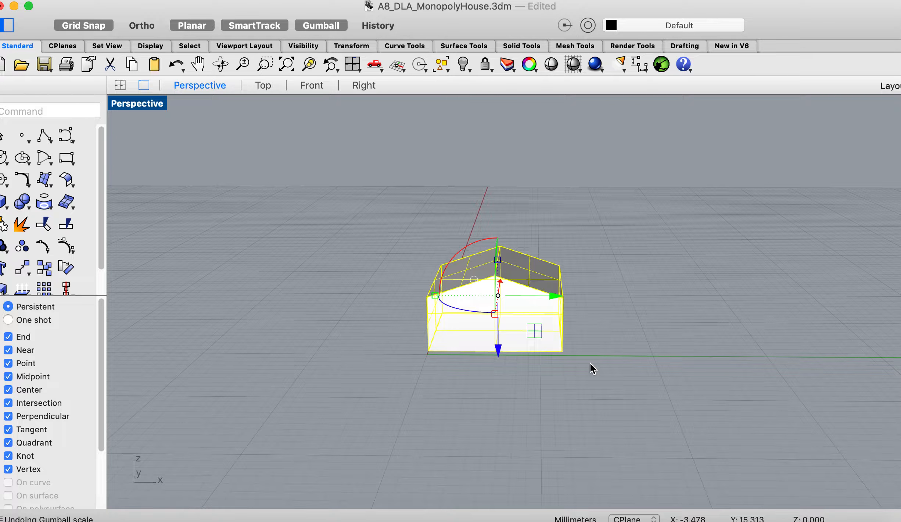
key(Escape)
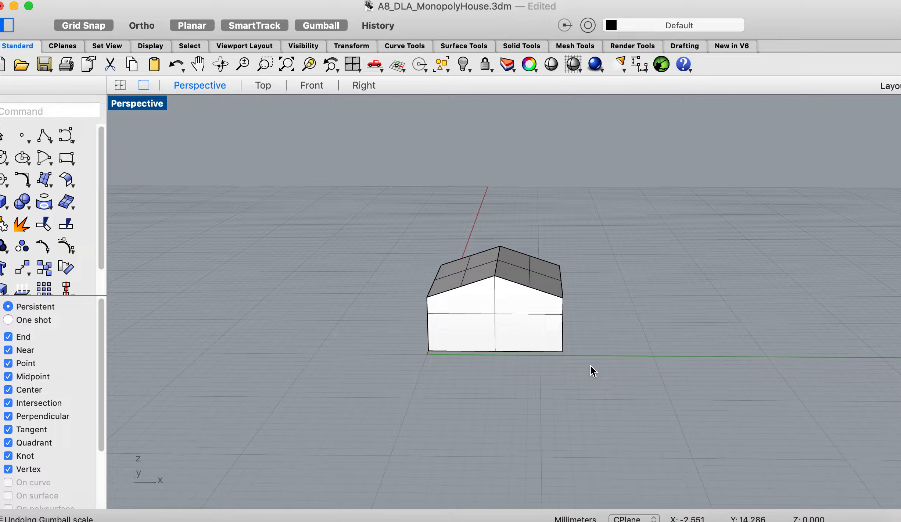
- Move the house straight down along the Z axis below the ground plane with the Gumball, and deselect it
scroll(590, 365, down, 5)
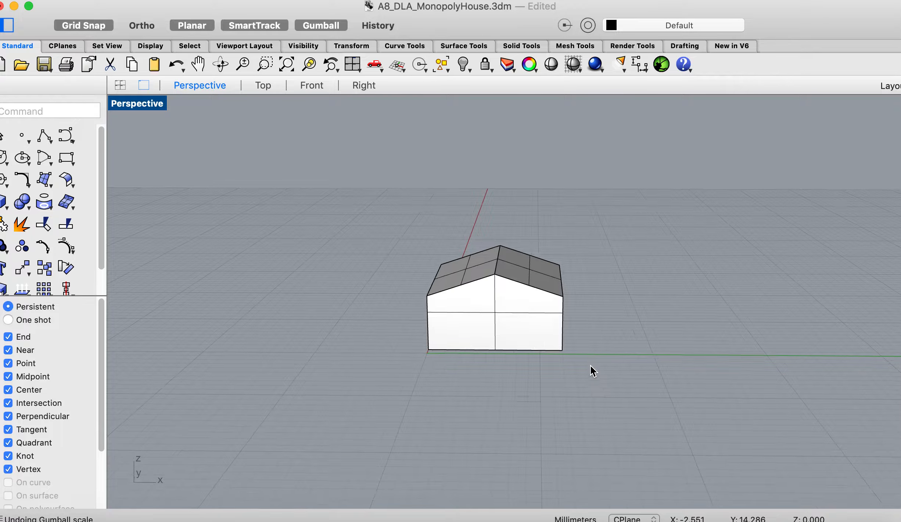
scroll(590, 365, up, 1)
scroll(589, 364, up, 2)
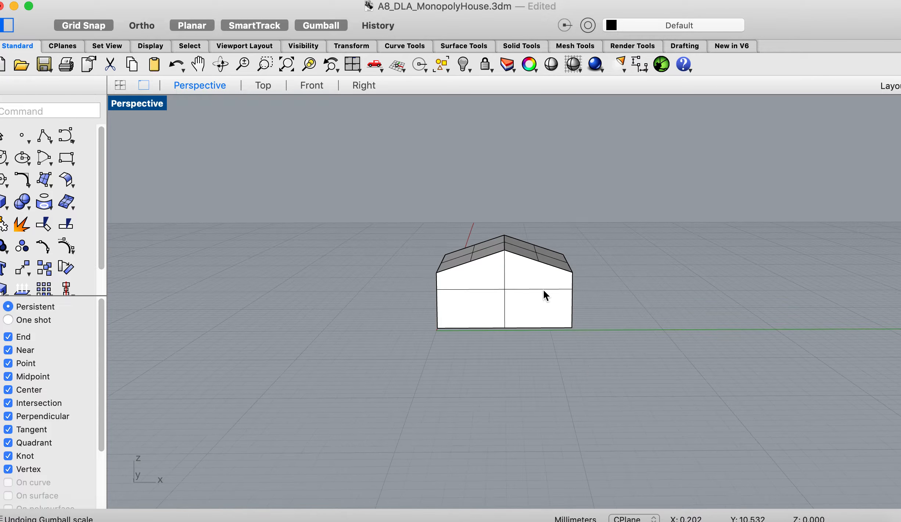
click(514, 290)
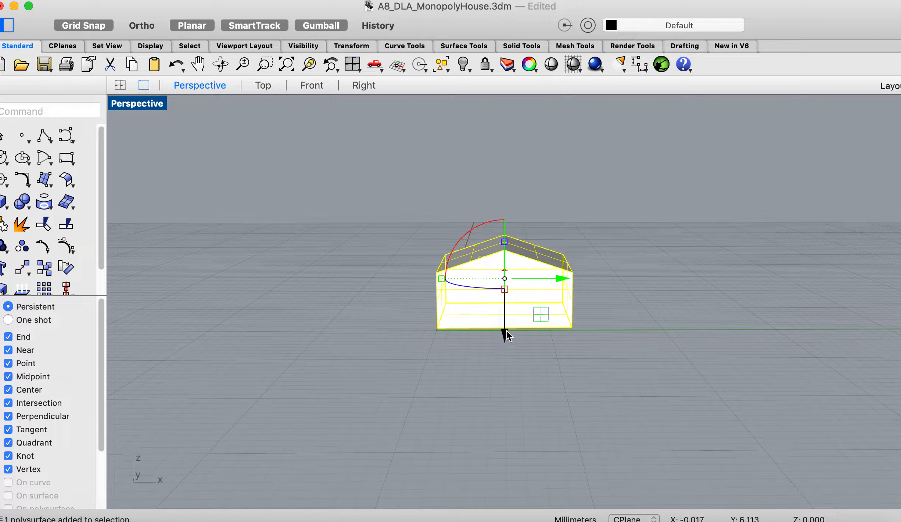
drag(505, 332, 509, 371)
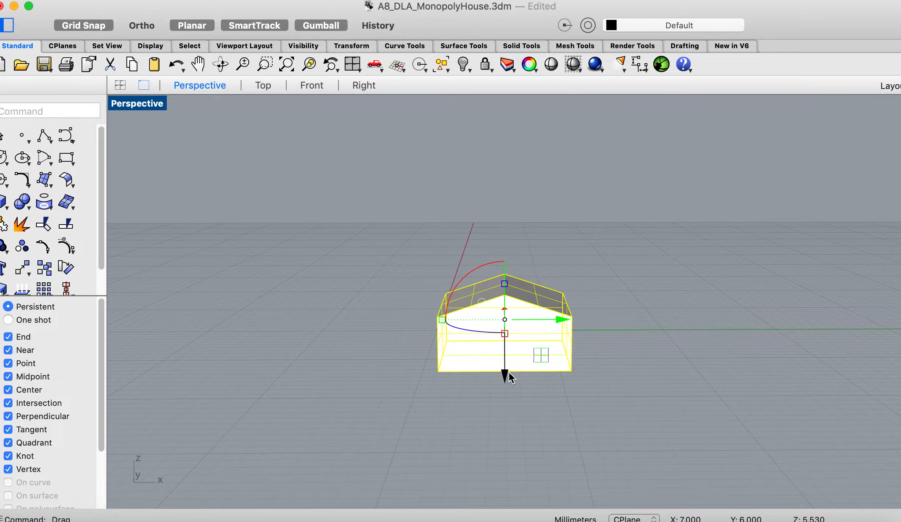
click(625, 353)
scroll(625, 352, down, 3)
scroll(623, 348, down, 5)
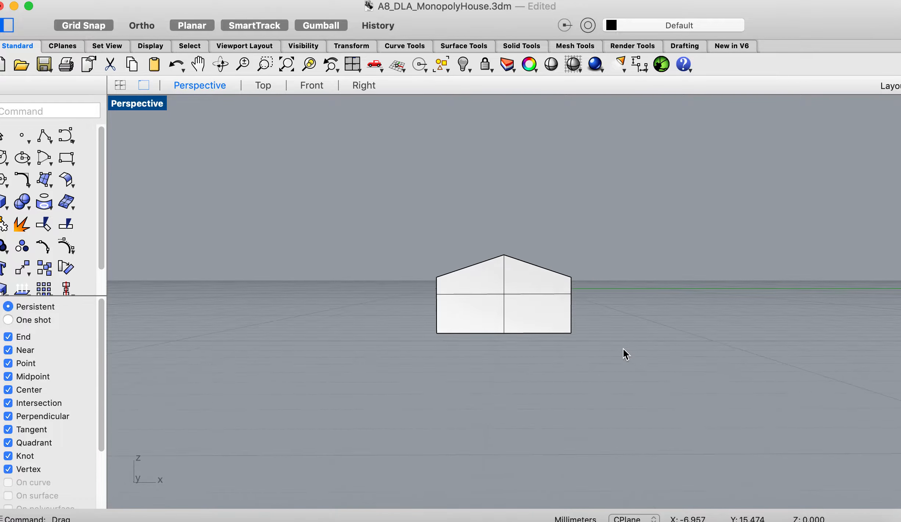
- Move the house with the Move command from its lower front corner straight up to the wall corner directly above
scroll(623, 348, down, 2)
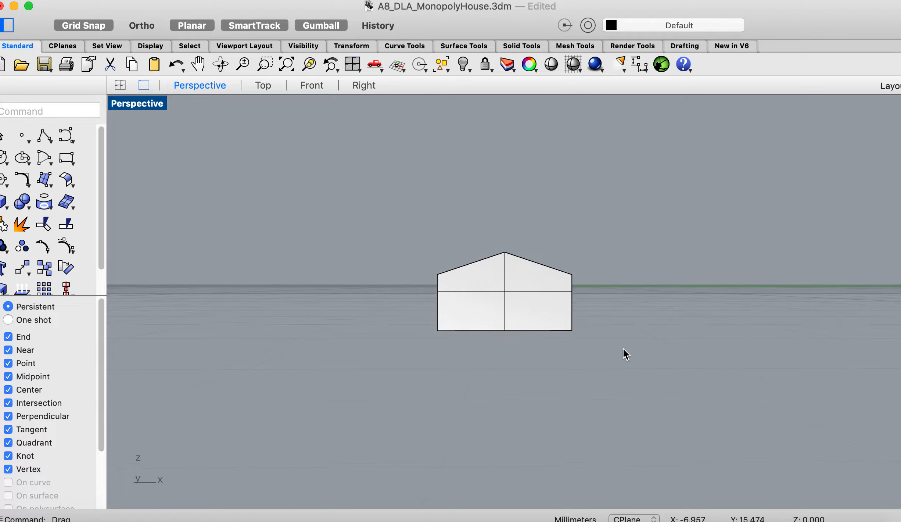
scroll(623, 348, up, 2)
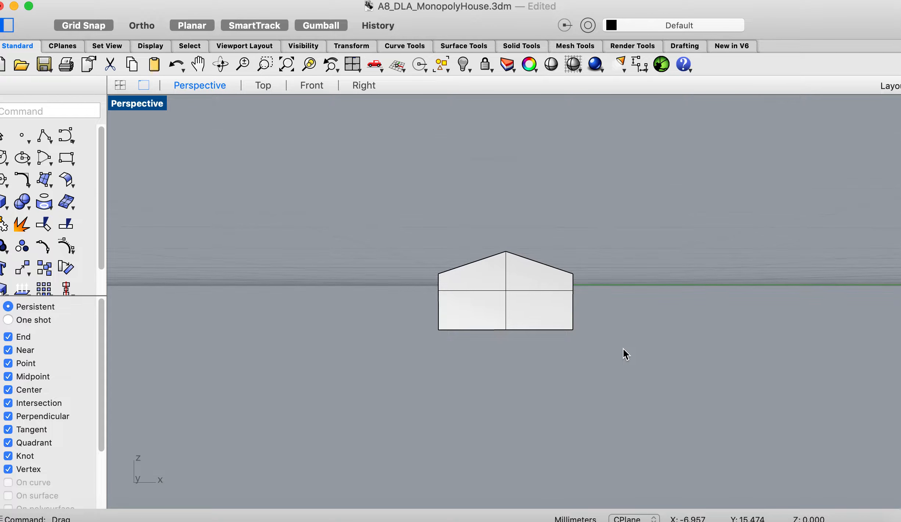
scroll(623, 348, up, 4)
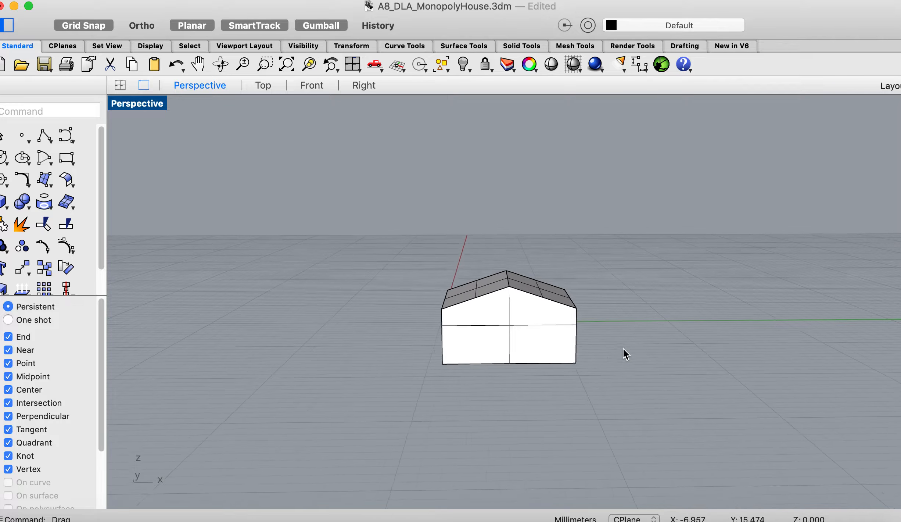
scroll(623, 347, down, 2)
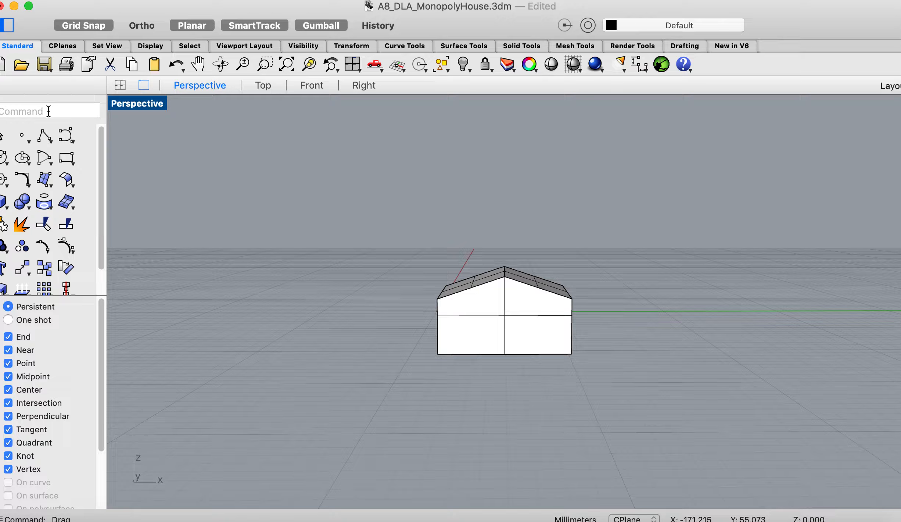
text(Move)
key(Return)
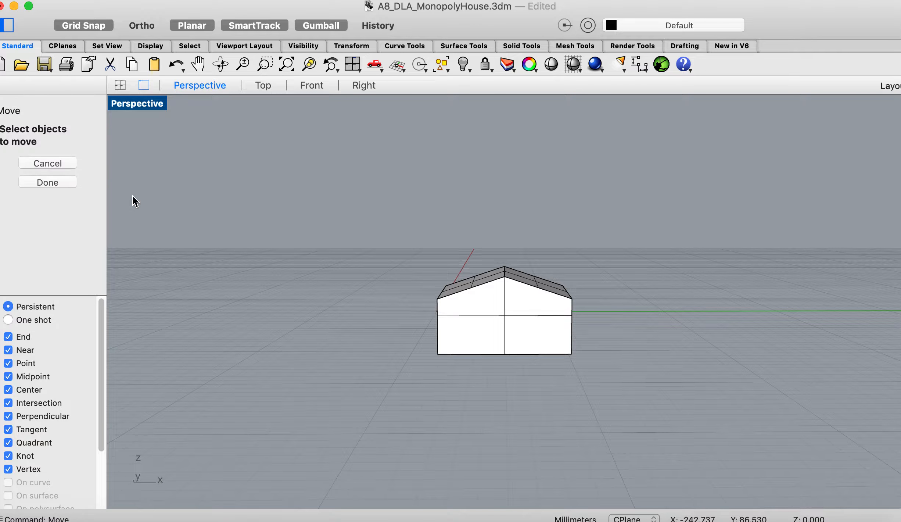
click(485, 308)
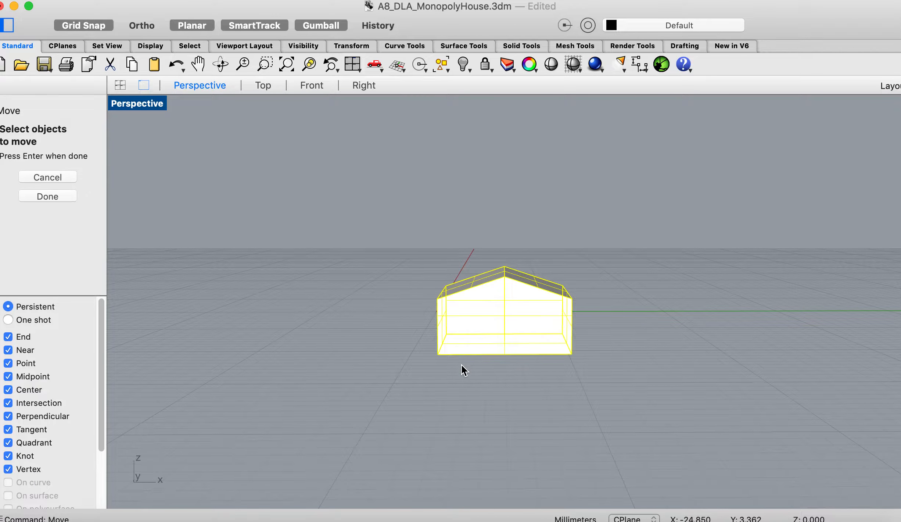
click(70, 196)
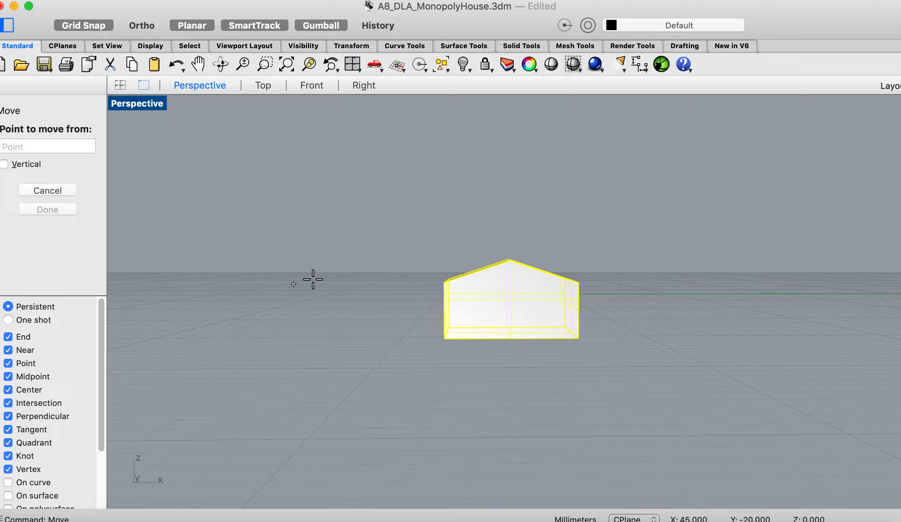
click(446, 341)
scroll(447, 342, down, 5)
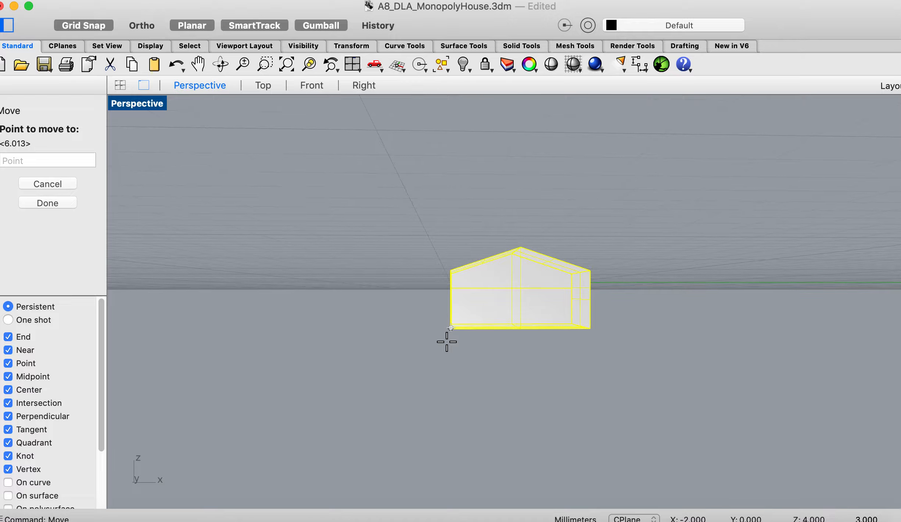
scroll(443, 267, up, 5)
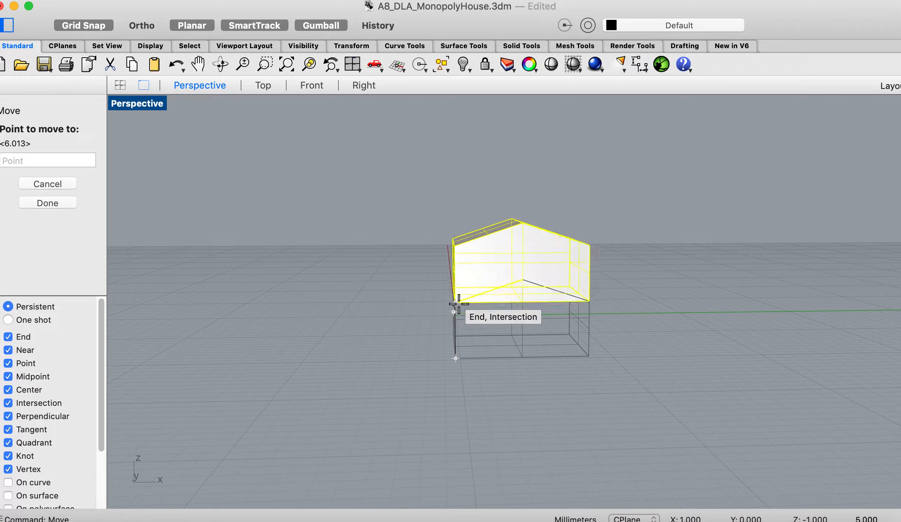
click(459, 304)
- Inspect the house's position relative to the ground plane, and undo the last move
scroll(460, 304, down, 4)
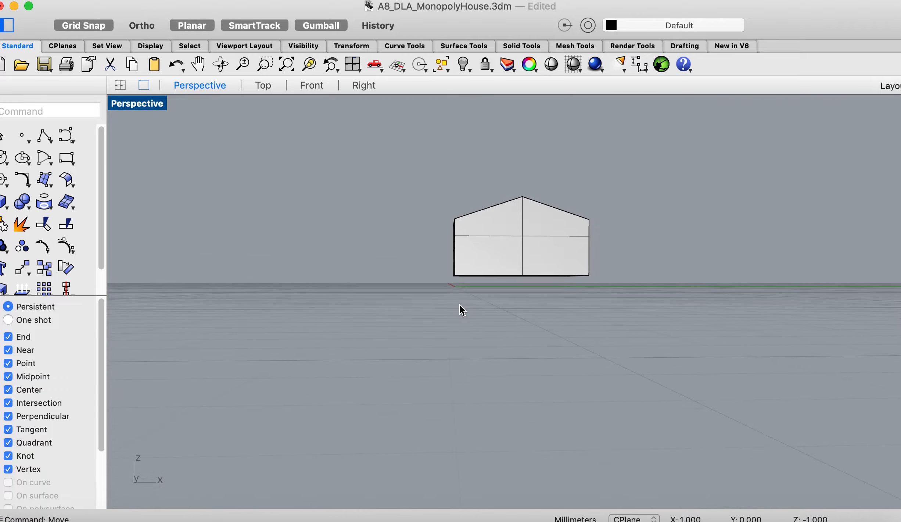
scroll(460, 303, down, 4)
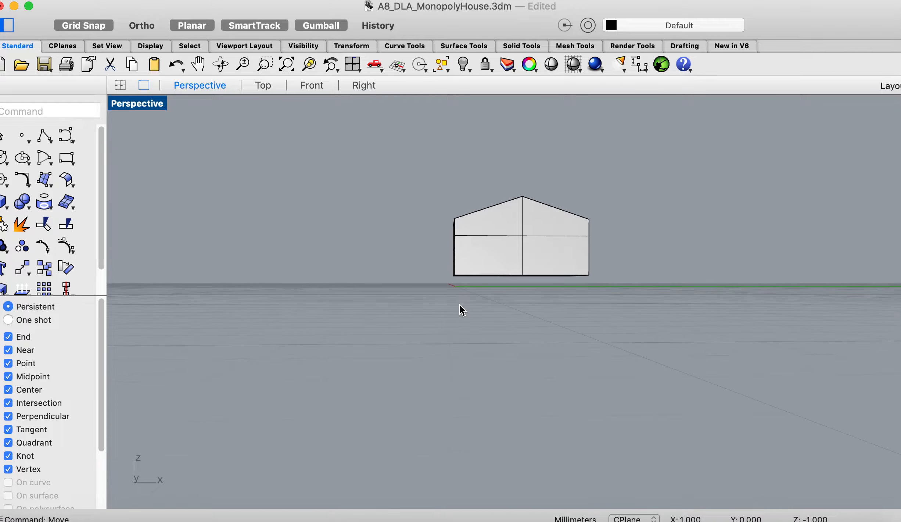
scroll(459, 304, left, 1)
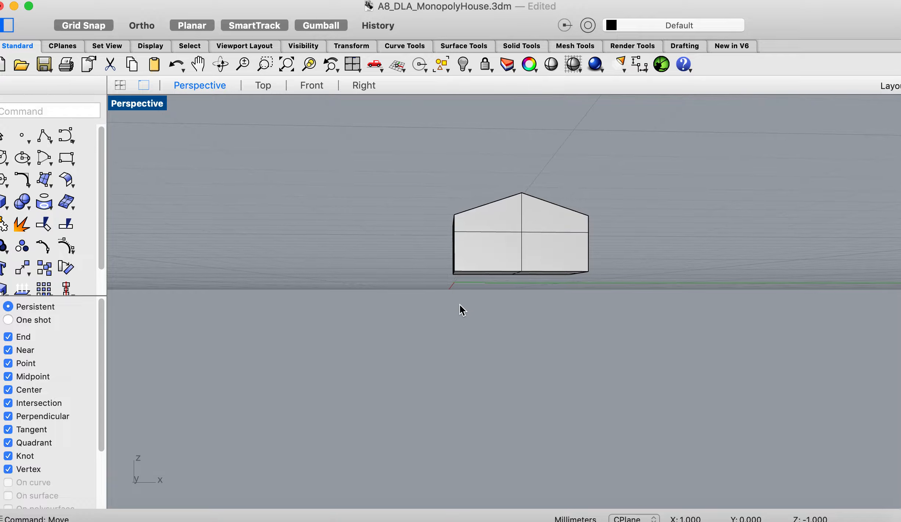
key(super+z)
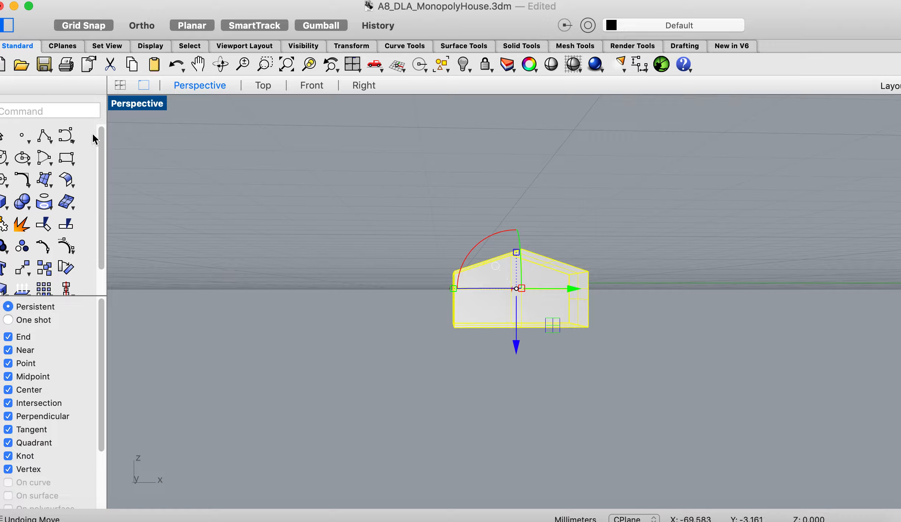
- Move the house with the Move command from its lower front corner to the origin 0,0,0, and deselect it
text(move)
key(Return)
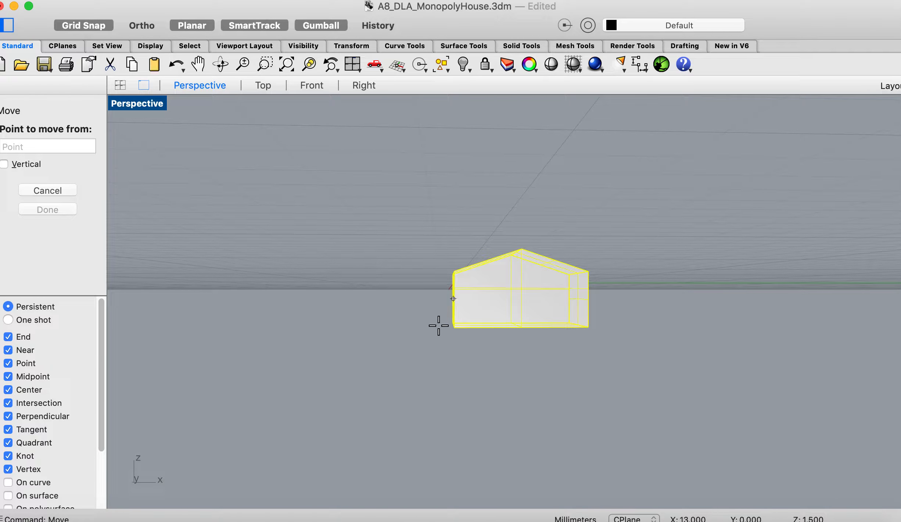
right_drag(459, 331, 459, 337)
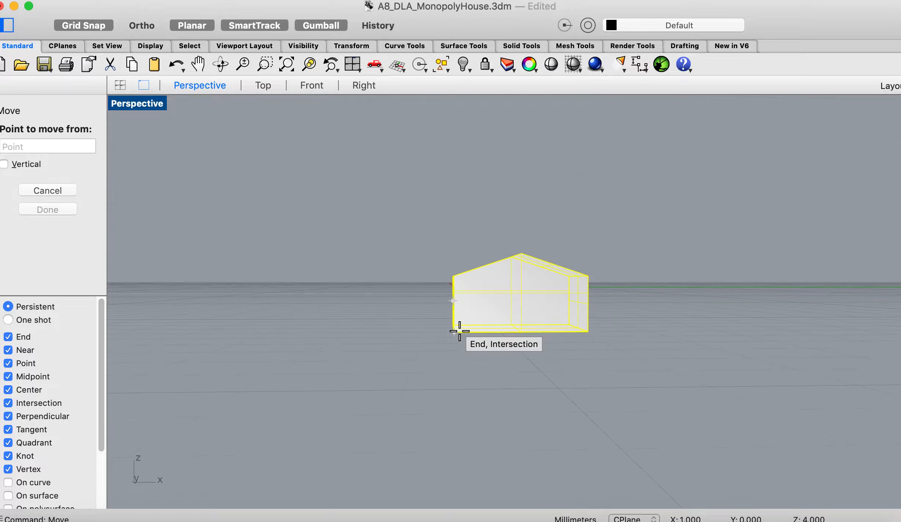
click(456, 332)
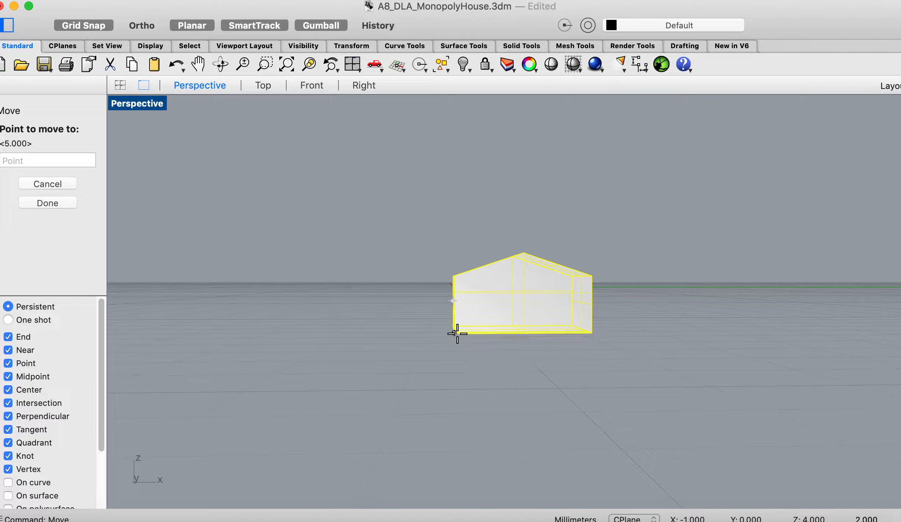
click(66, 161)
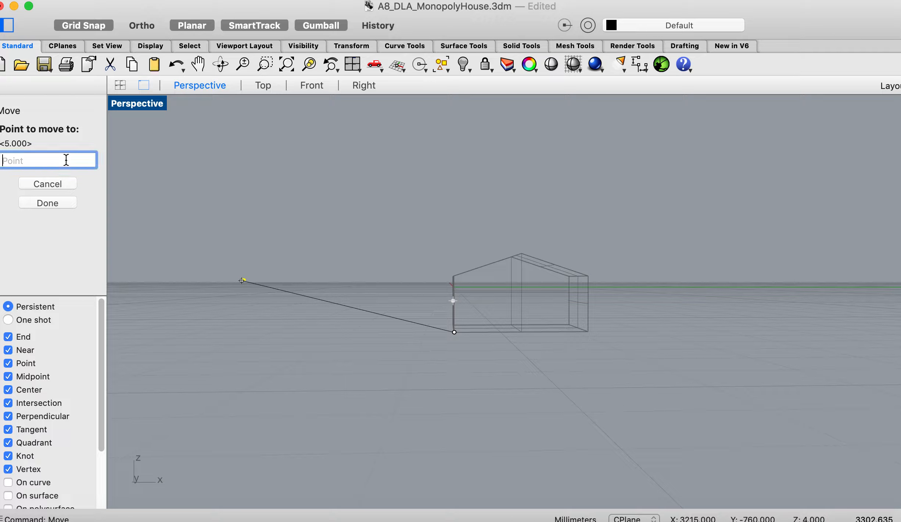
text(0,0,0)
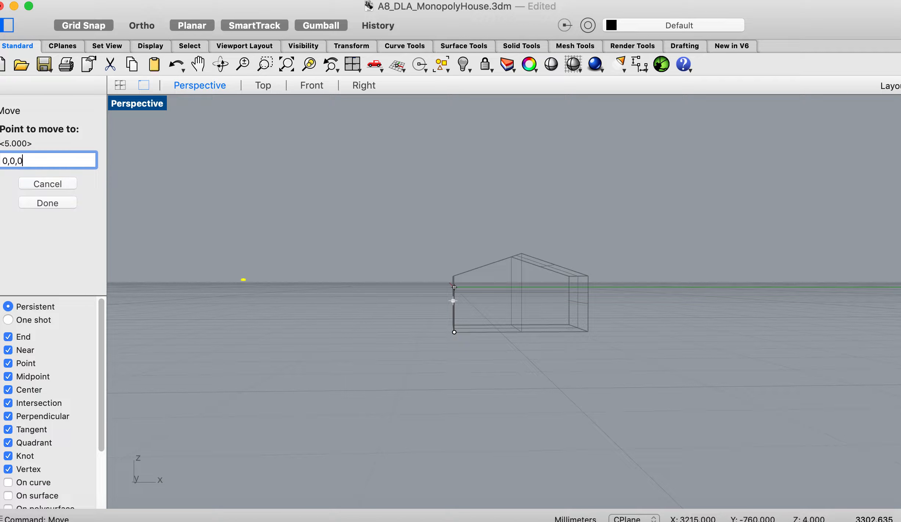
key(Return)
scroll(158, 201, up, 5)
scroll(157, 199, down, 10)
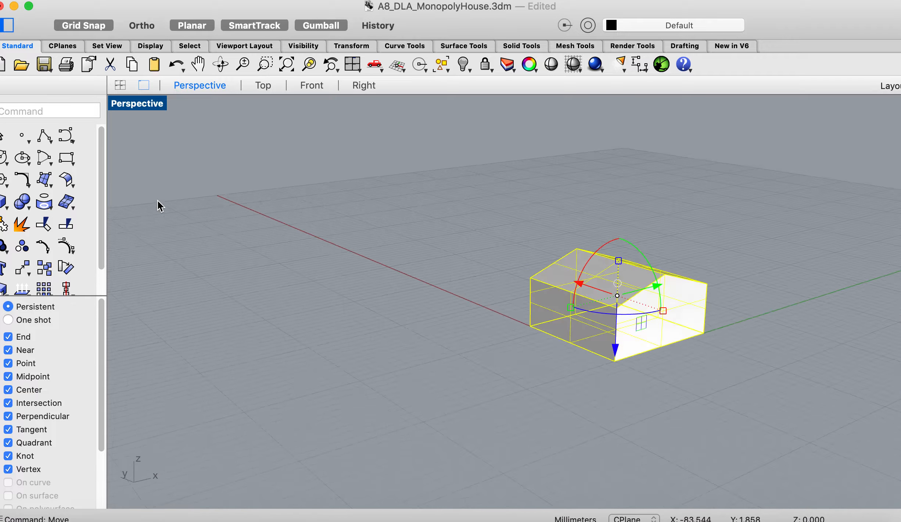
scroll(116, 245, right, 5)
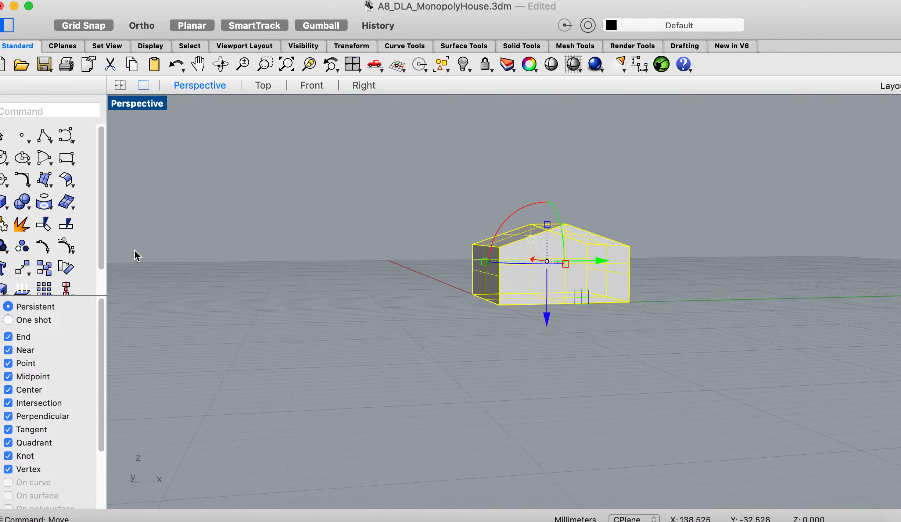
scroll(321, 315, right, 5)
click(322, 315)
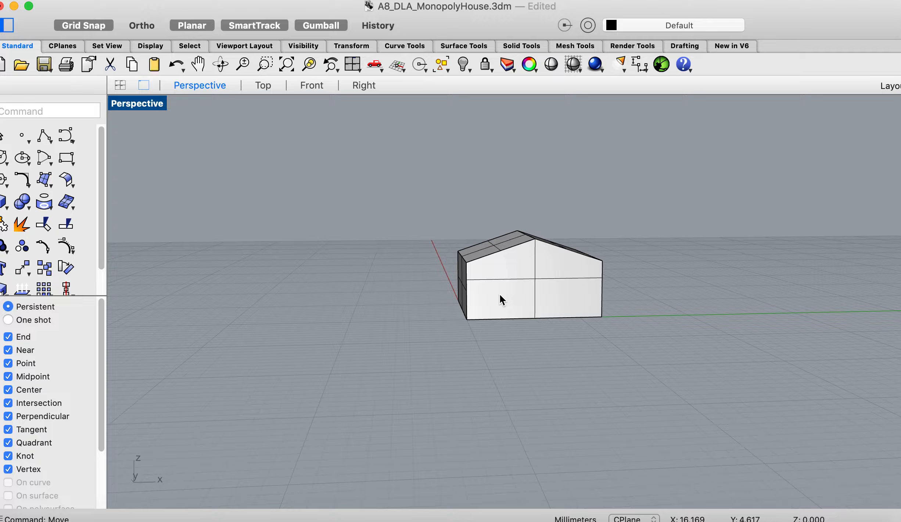
- Move the house straight up along the Z axis with the Gumball, undo the move, and deselect the house
click(530, 294)
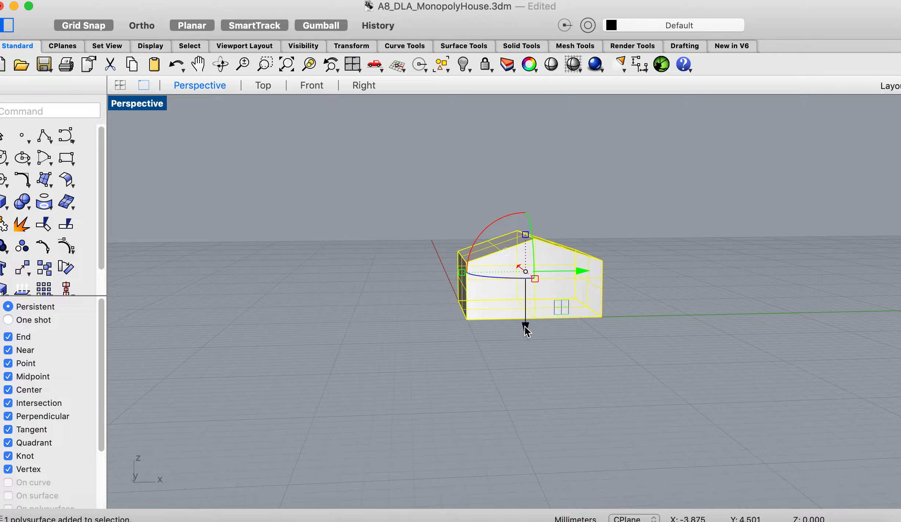
drag(526, 330, 523, 268)
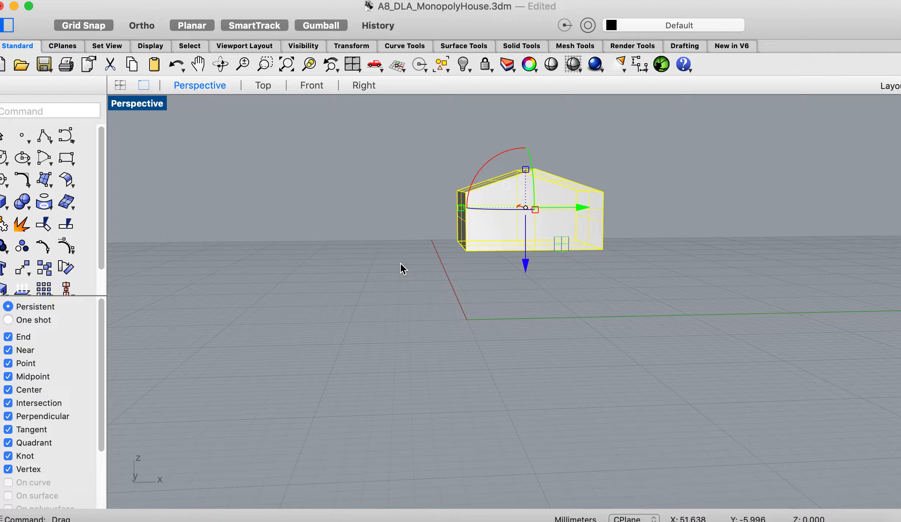
key(super+z)
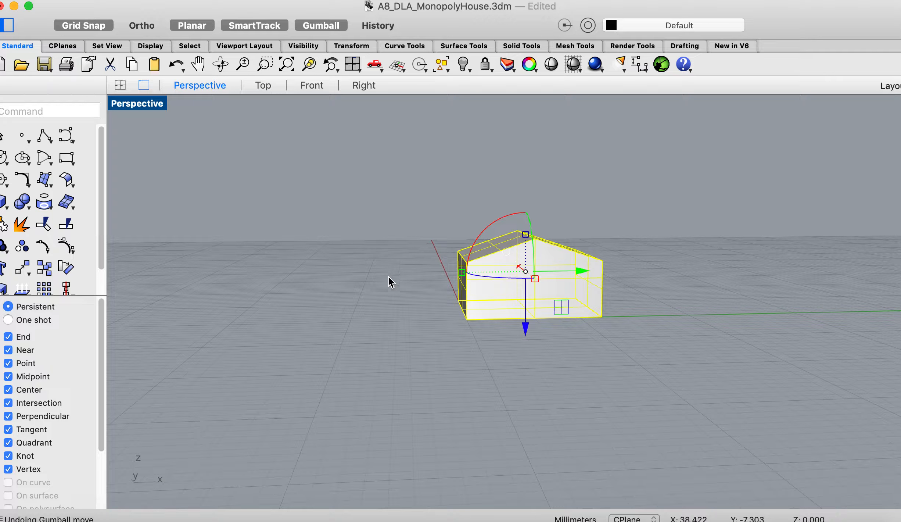
click(361, 297)
right_drag(361, 297, 361, 297)
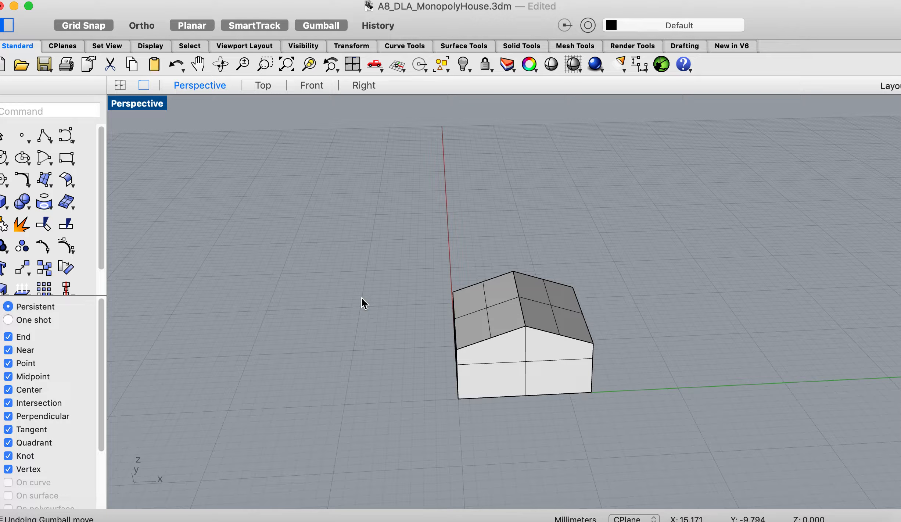
click(508, 327)
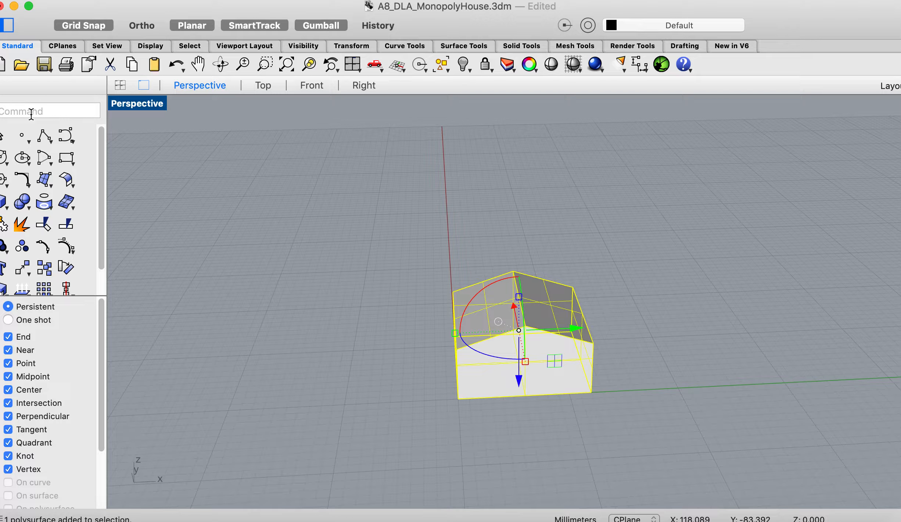
text(Co)
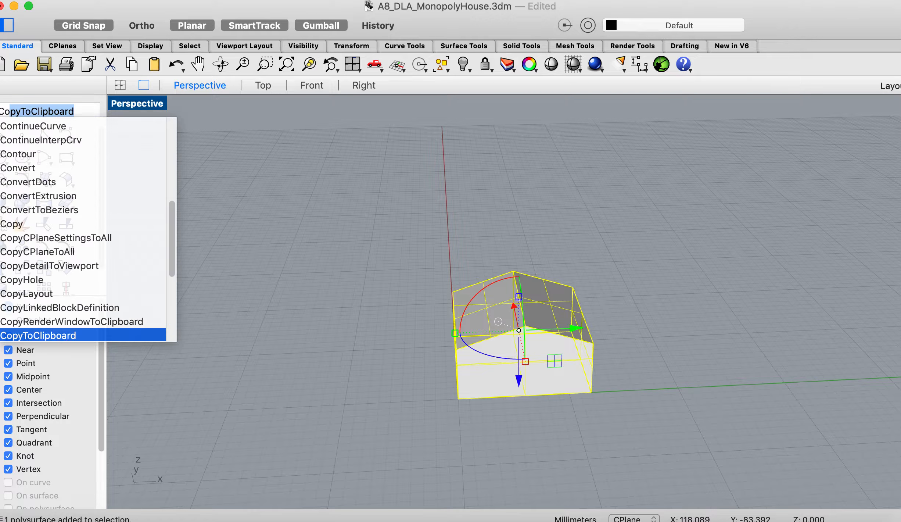
key(BackSpace)
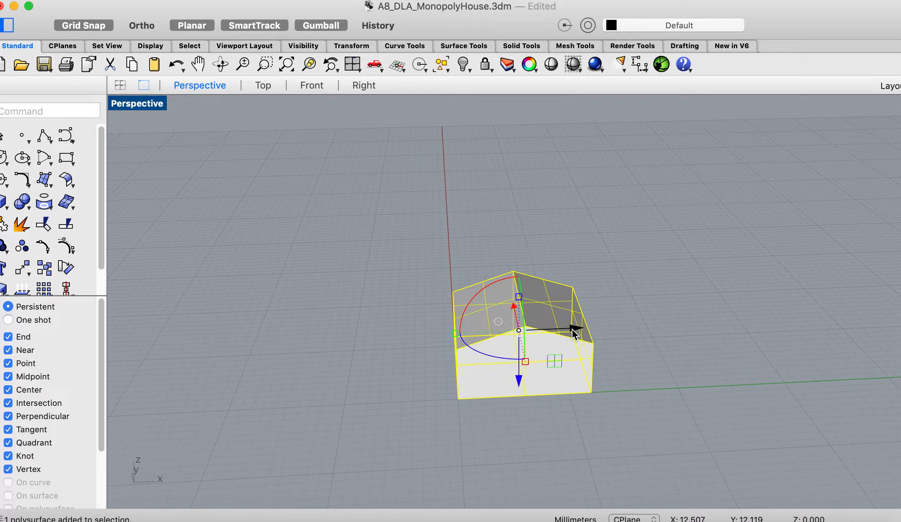
- Move the selected house in the negative Y direction past the origin with the Gumball, and reselect it
drag(572, 330, 472, 336)
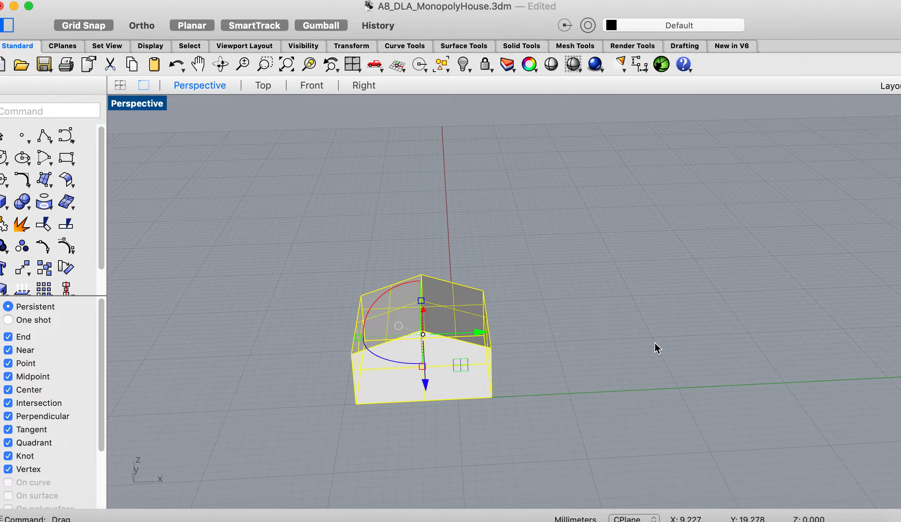
click(593, 354)
click(437, 334)
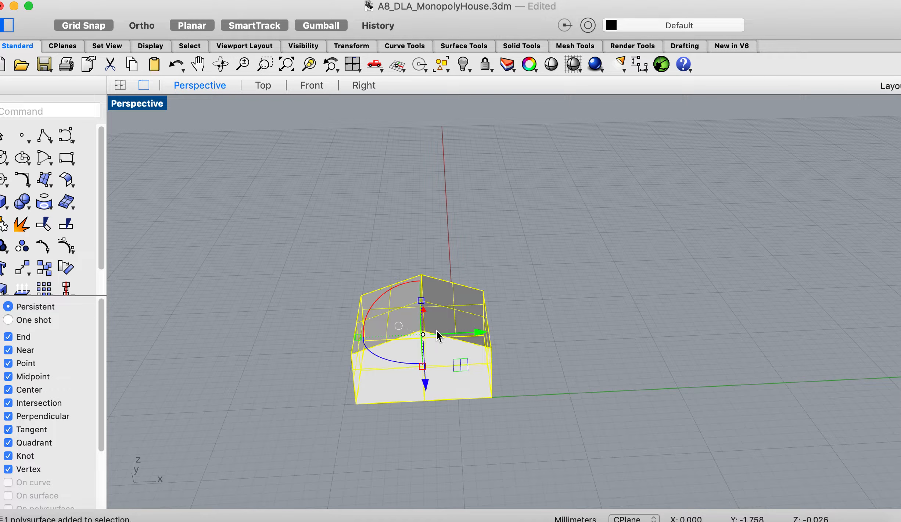
- Paste a duplicate of the house in place, slide it along the positive Y axis beside the original, and deselect it
key(super+v)
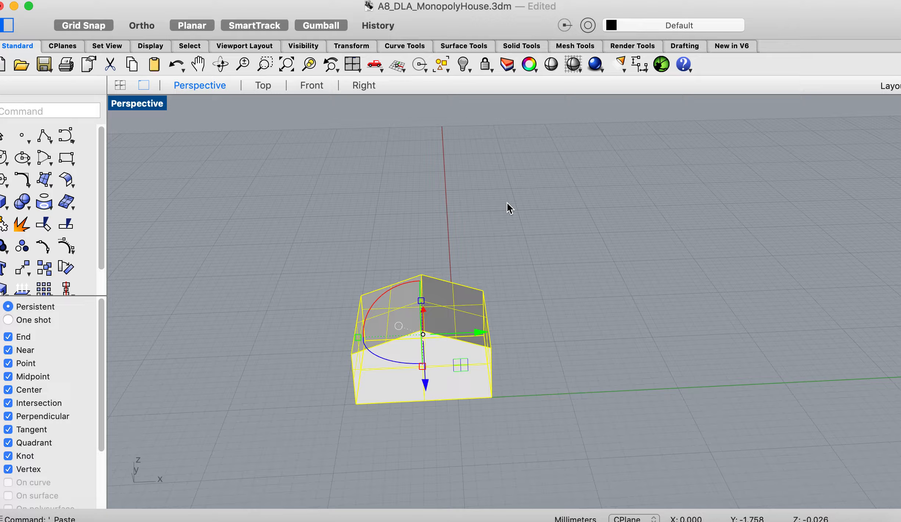
drag(481, 332, 635, 327)
right_drag(635, 326, 631, 220)
right_drag(533, 282, 516, 322)
mouse_move(584, 290)
mouse_down()
mouse_move(627, 279)
mouse_move(665, 246)
mouse_move(600, 272)
mouse_move(576, 294)
mouse_up()
click(628, 294)
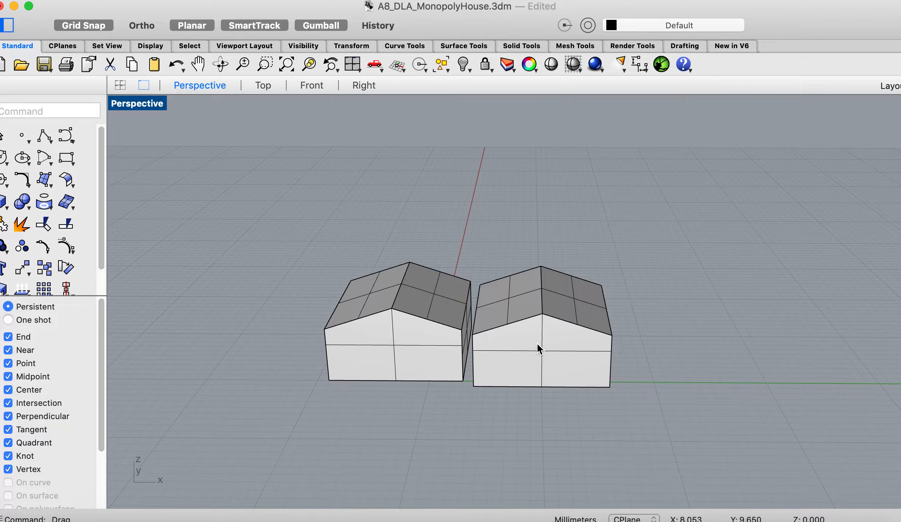
- Move the duplicate house freehand farther from the original to leave a wide gap between them, and deselect it
drag(537, 343, 571, 342)
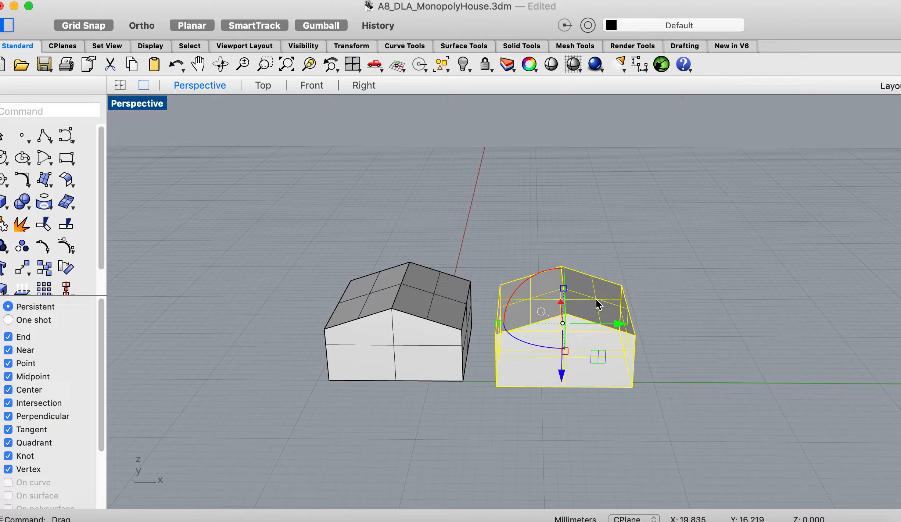
drag(588, 333, 630, 321)
click(510, 367)
scroll(493, 378, up, 3)
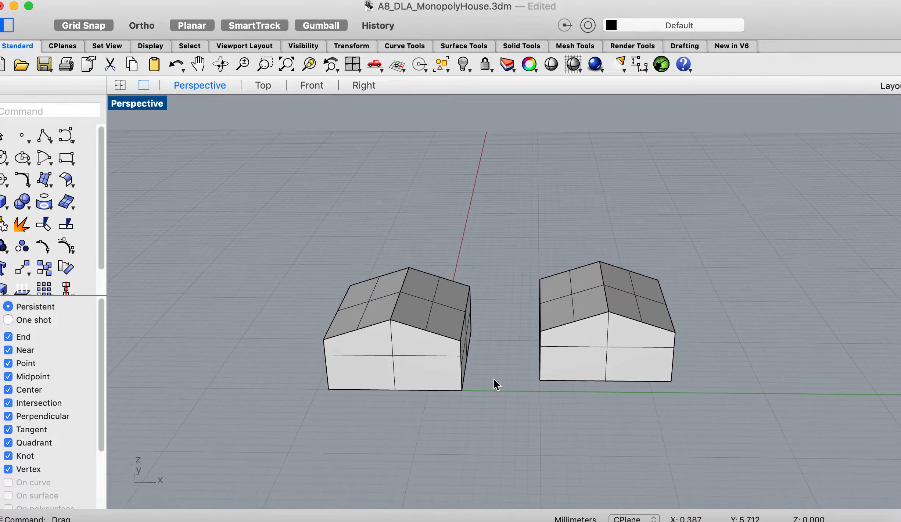
scroll(494, 379, up, 1)
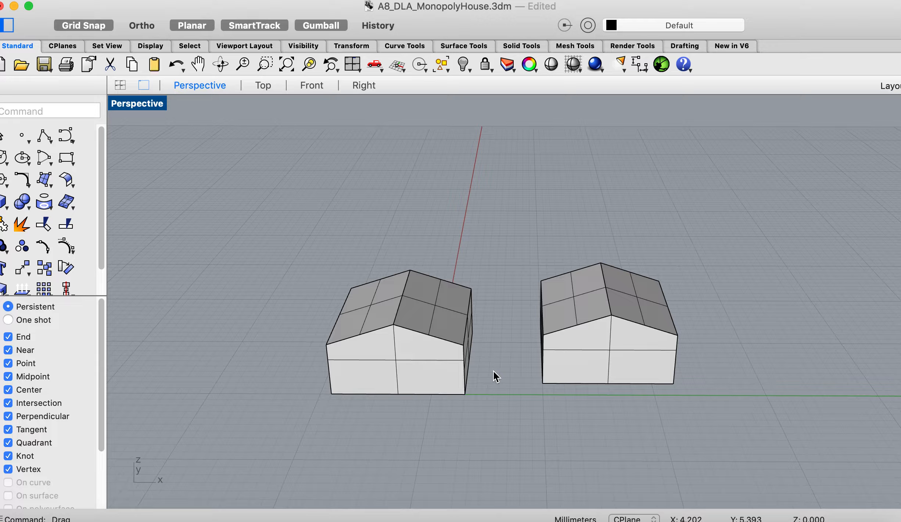
- Create a vertical solid cylinder with a 1 mm radius and a height of about 8 mm between the two houses
click(7, 207)
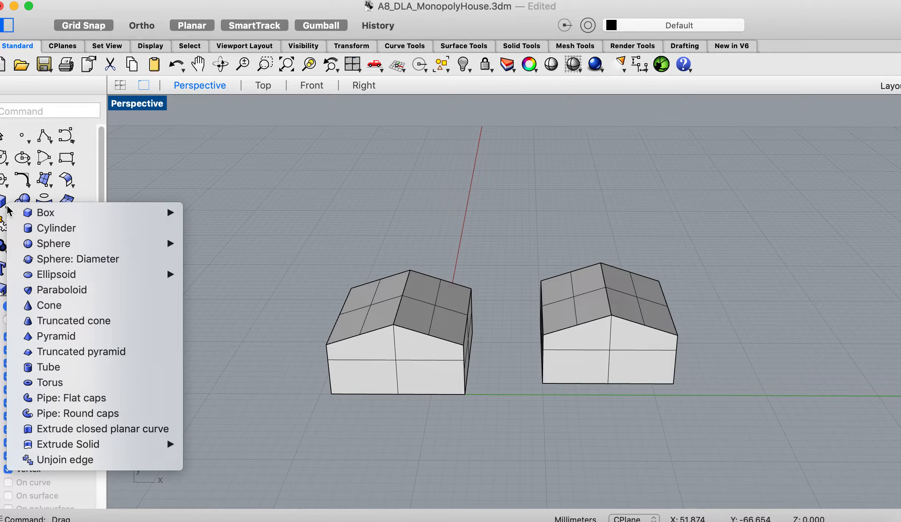
click(54, 230)
click(485, 386)
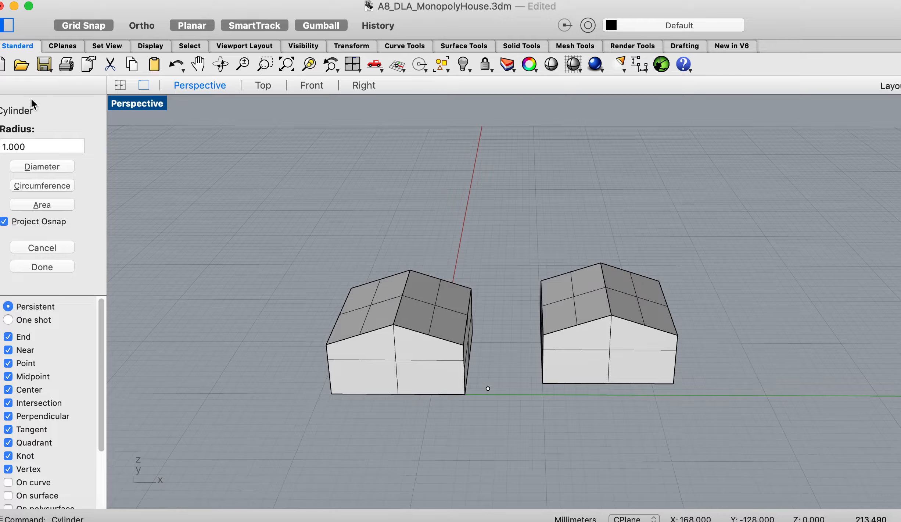
click(26, 146)
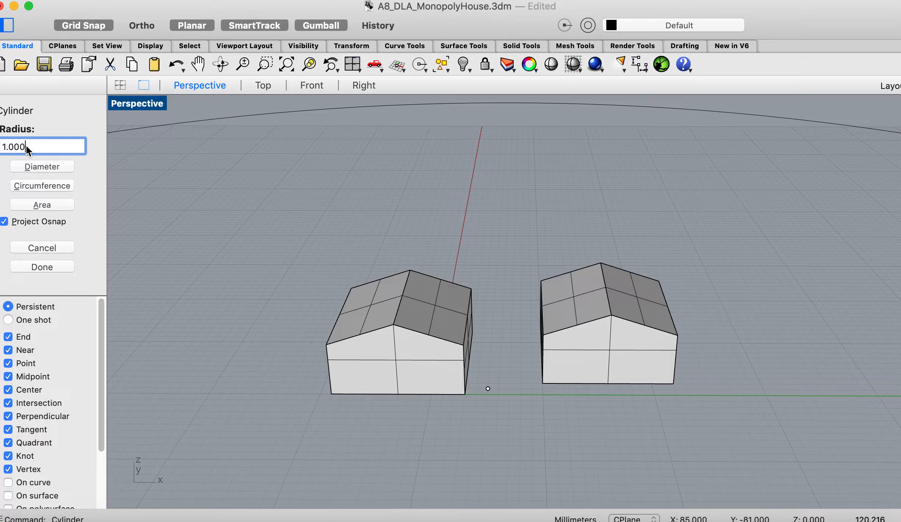
key(BackSpace)
key(BackSpace)
key(BackSpace)
key(BackSpace)
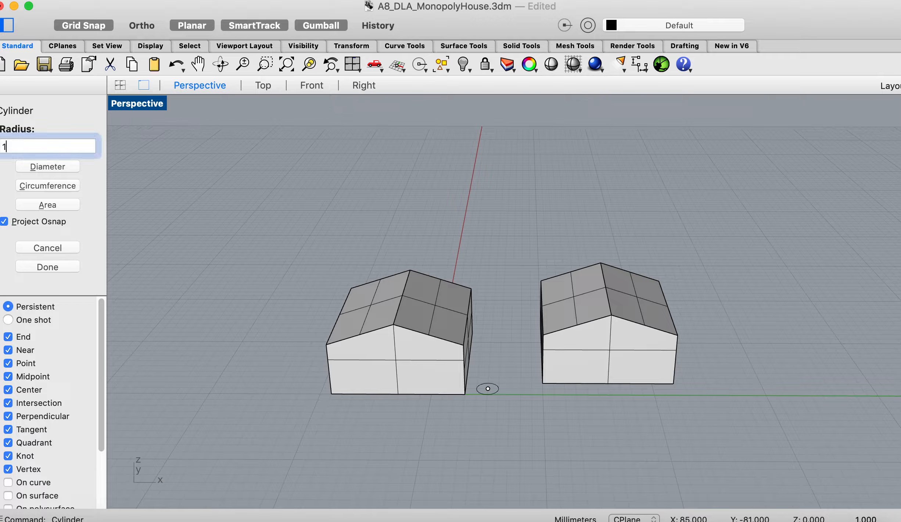
key(Return)
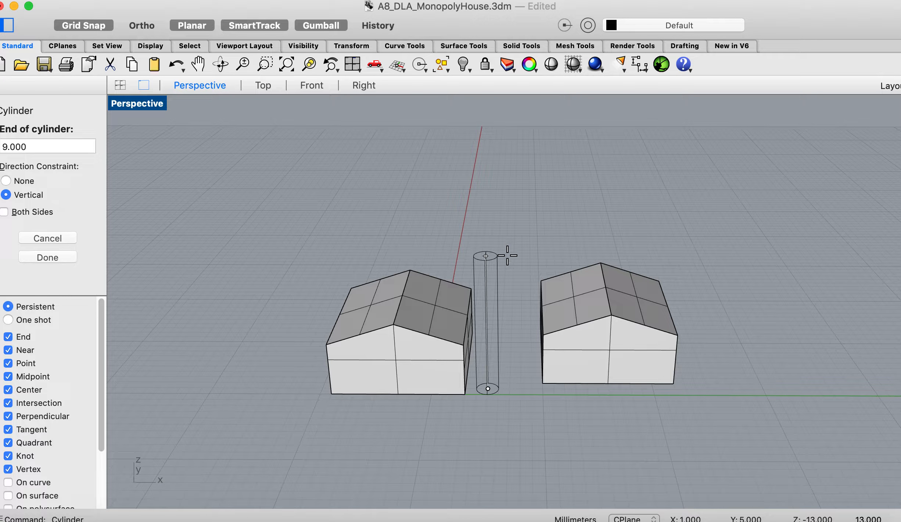
click(505, 312)
scroll(505, 308, down, 5)
scroll(505, 307, down, 5)
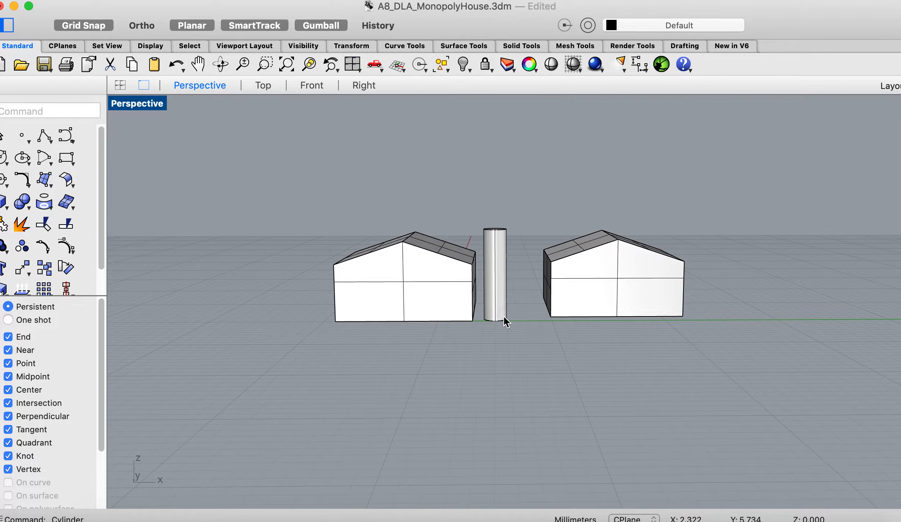
scroll(503, 315, up, 5)
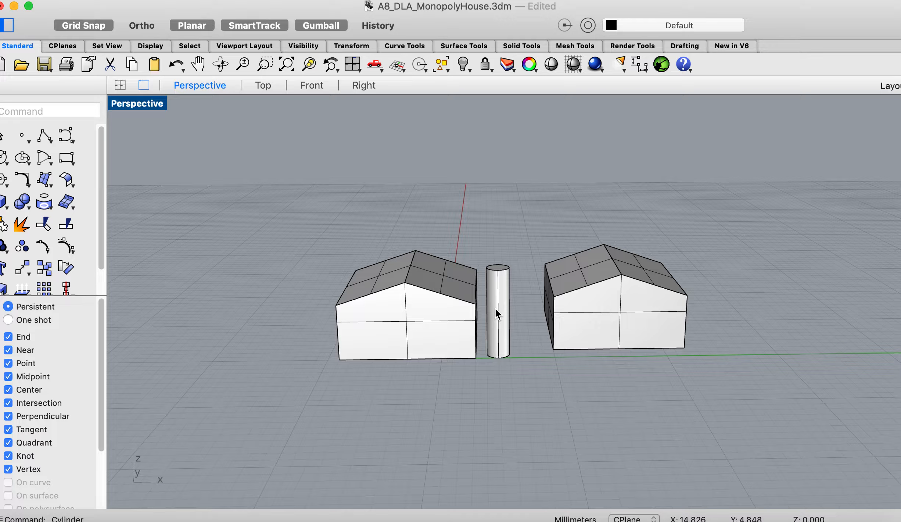
- Try stretching the cylinder vertically with the Gumball scale handle, undo the scaling, and deselect the cylinder
click(498, 267)
click(507, 390)
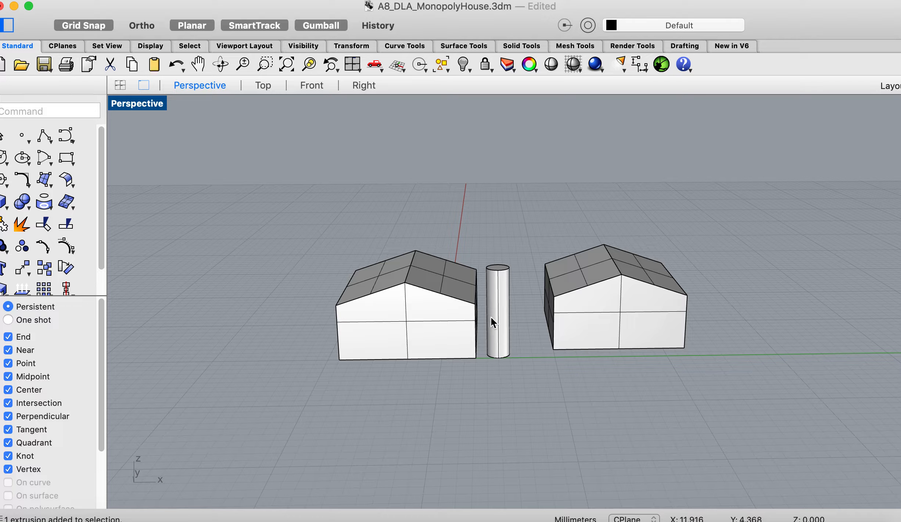
right_drag(506, 320, 505, 343)
click(502, 278)
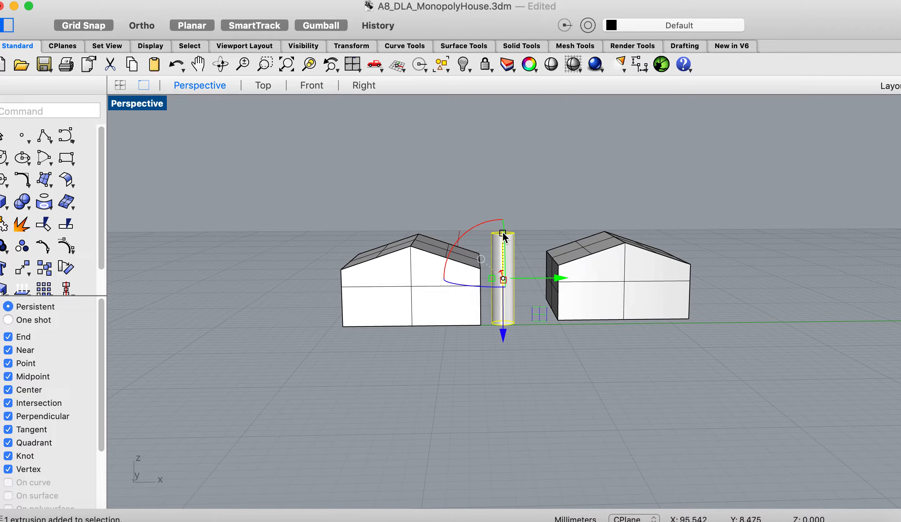
drag(503, 231, 507, 173)
key(super+z)
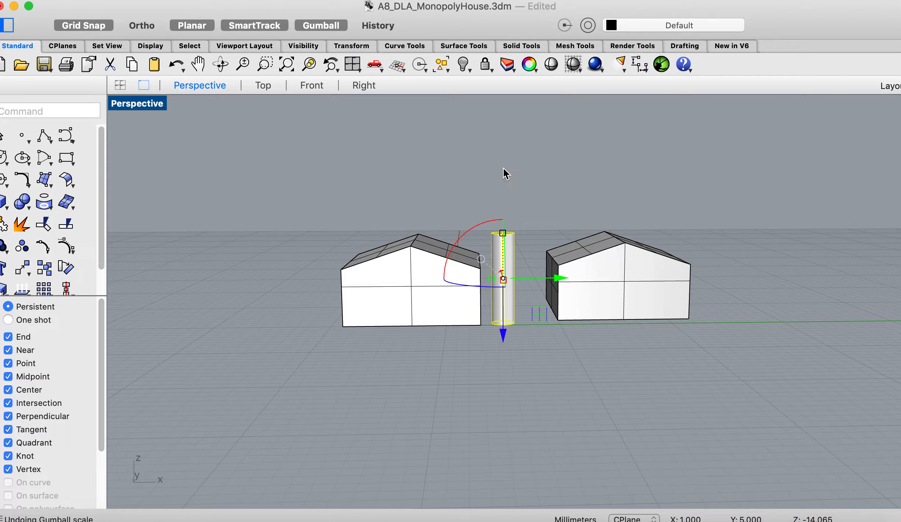
click(452, 390)
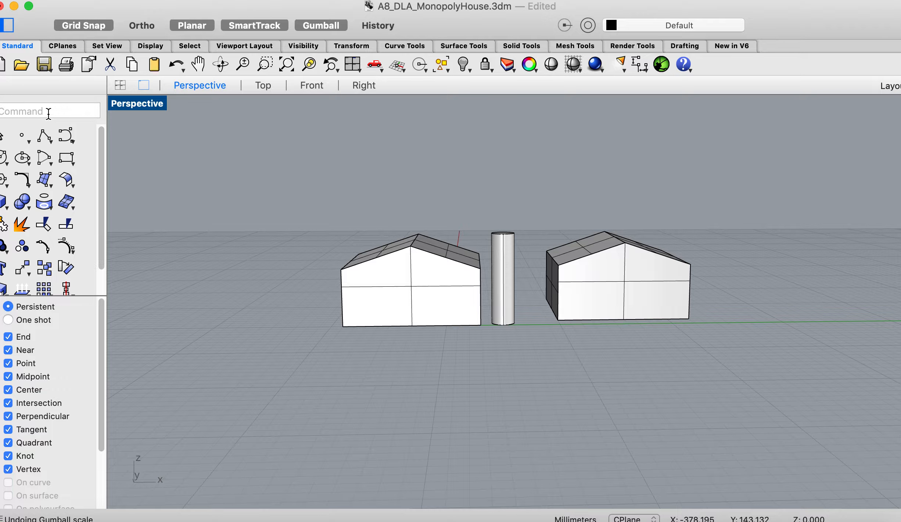
- Raise the cylinder's top face about 6 mm with MoveFace, using the Normal direction constraint
text(MoveFace)
key(Return)
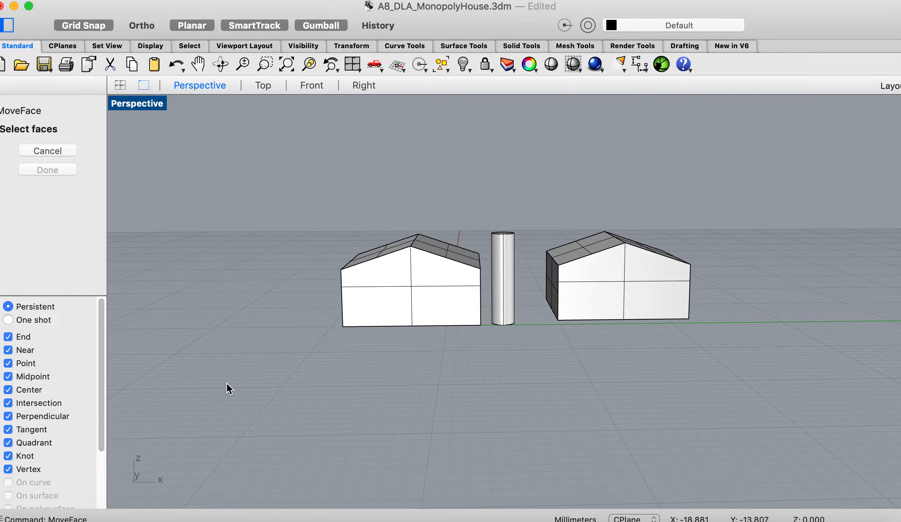
scroll(227, 384, up, 5)
scroll(484, 325, up, 3)
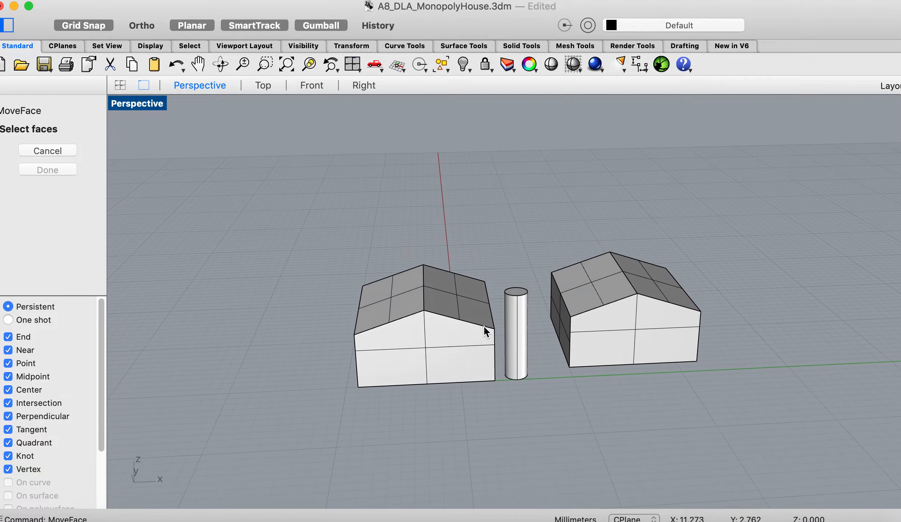
click(519, 304)
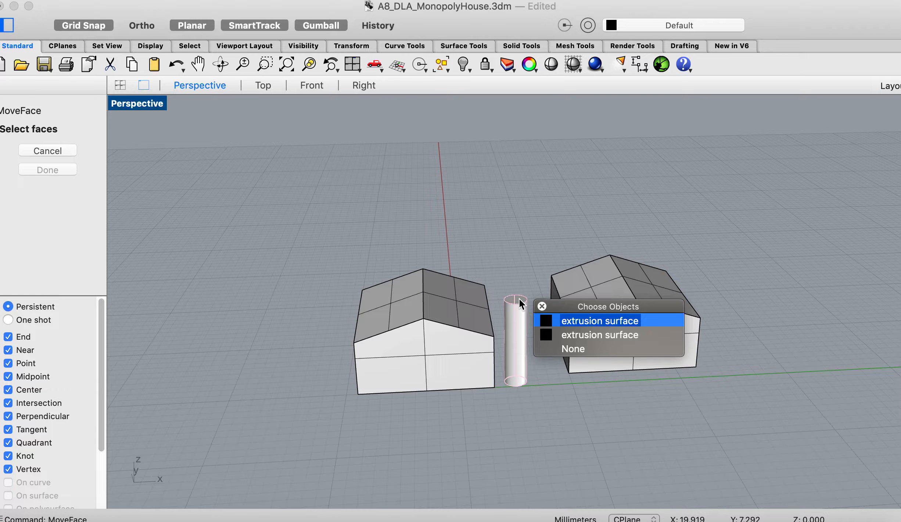
click(520, 255)
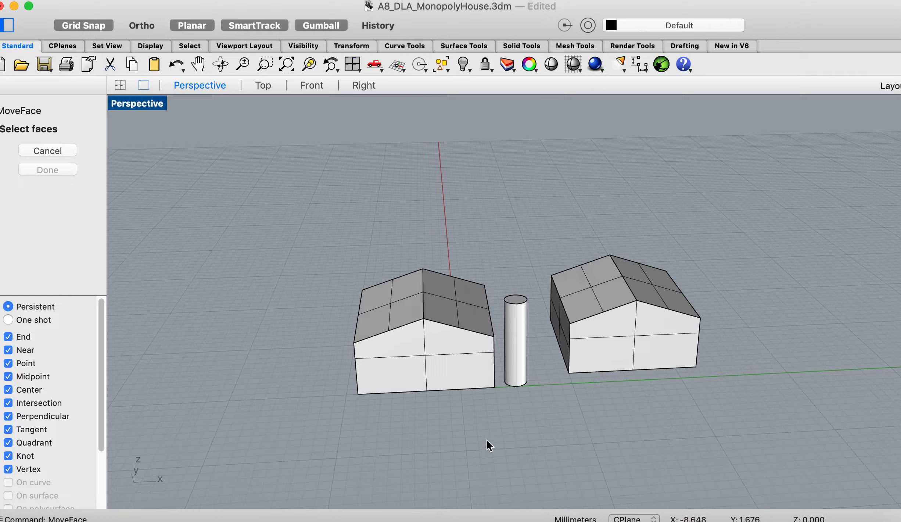
scroll(487, 440, up, 5)
click(514, 361)
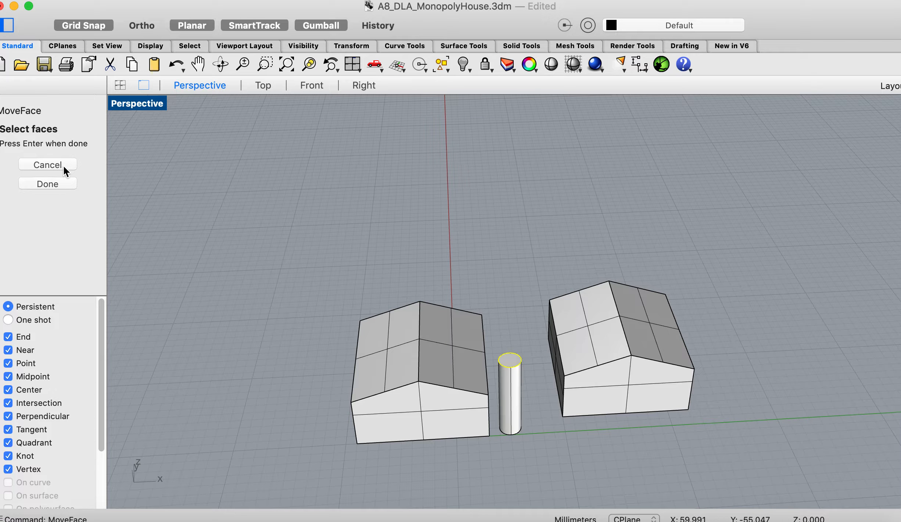
click(59, 184)
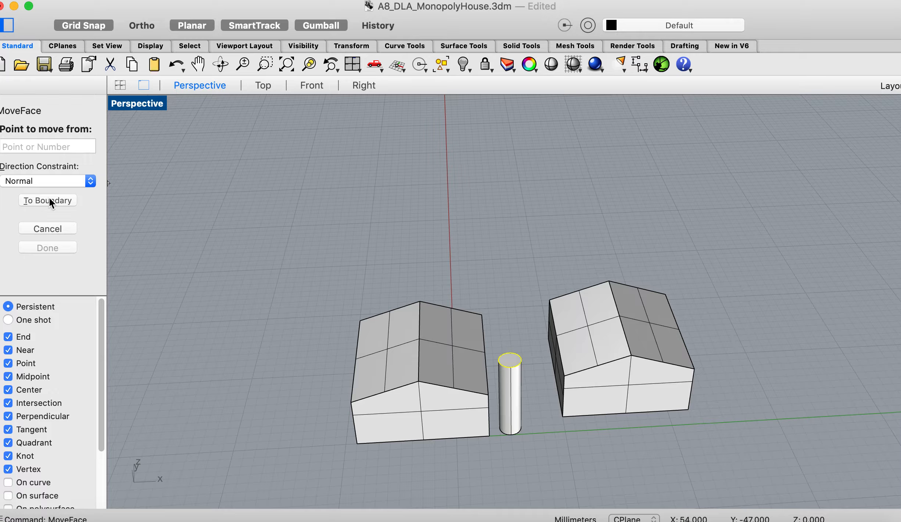
click(91, 181)
click(69, 180)
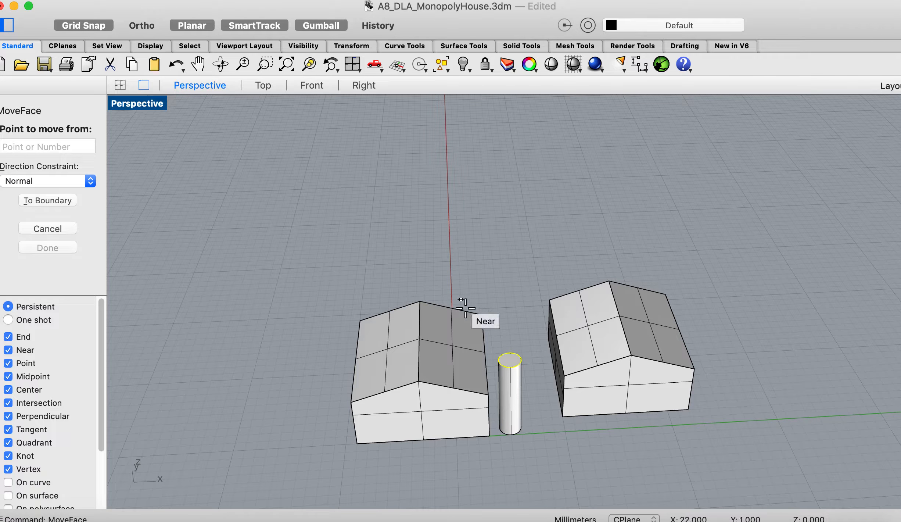
click(511, 358)
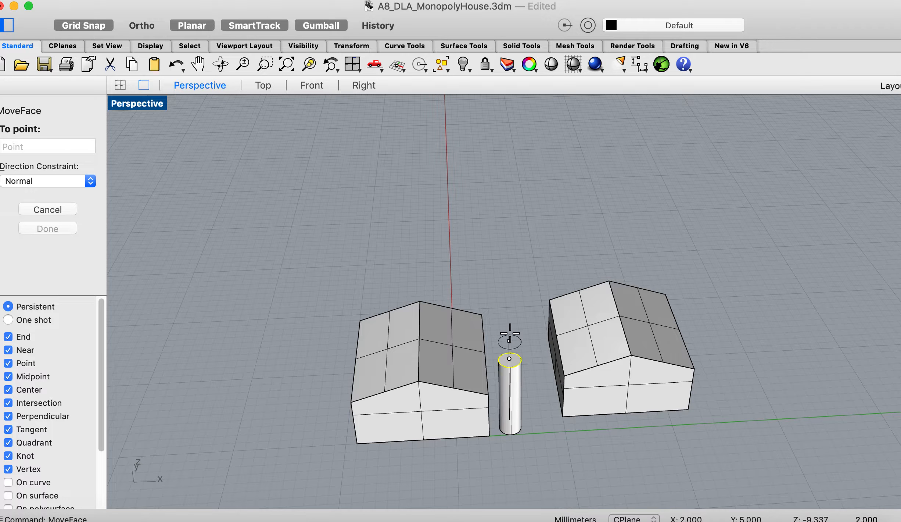
click(509, 302)
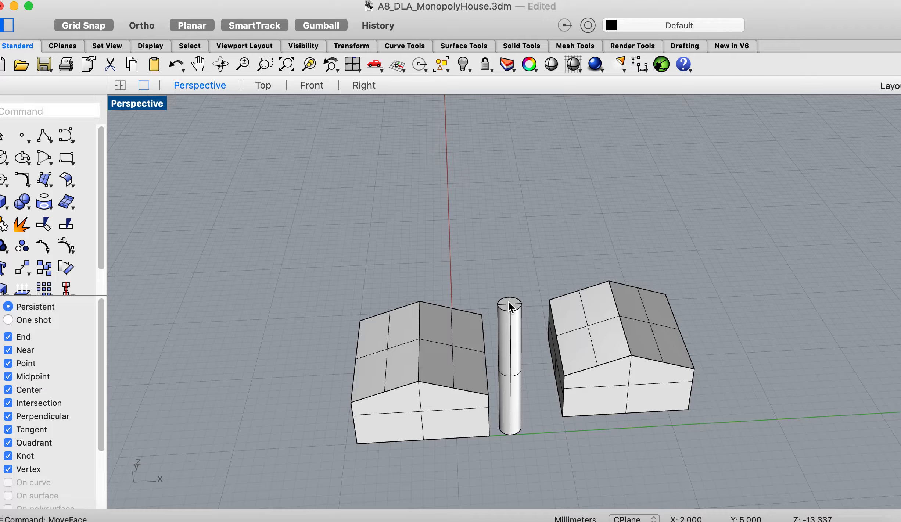
- Lower the cylinder's top face about 4 mm along its normal with MoveFace
right_drag(405, 323, 406, 281)
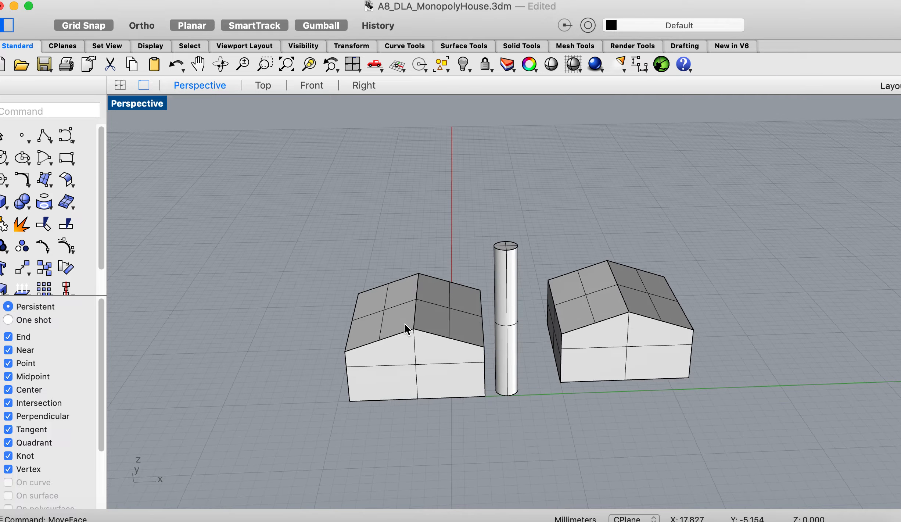
click(30, 112)
text(Move)
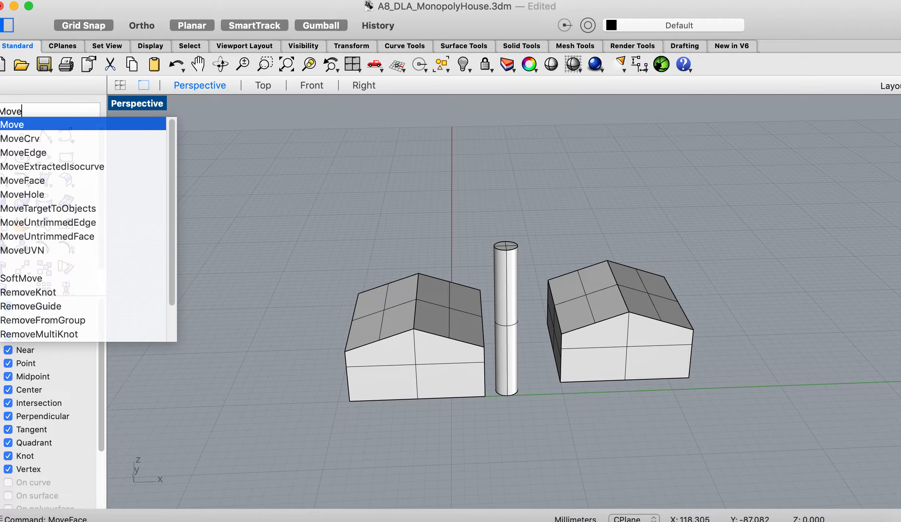
text(Face)
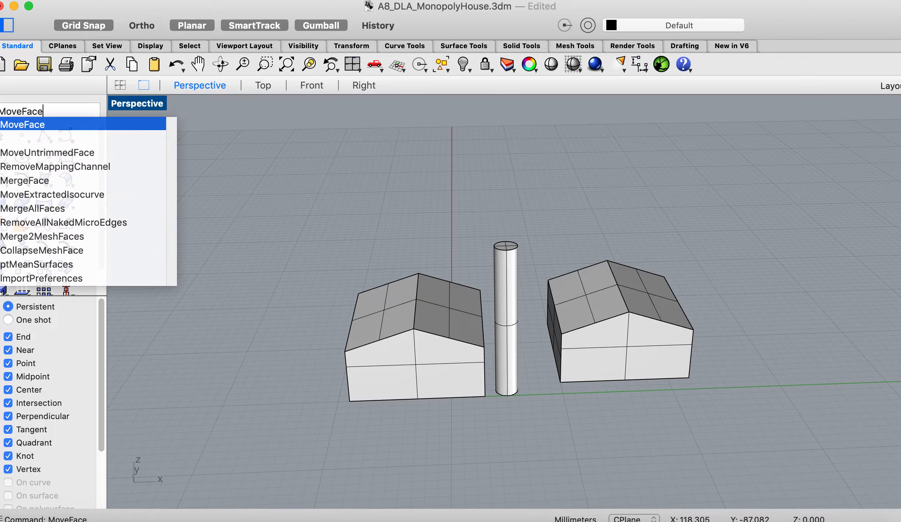
key(Return)
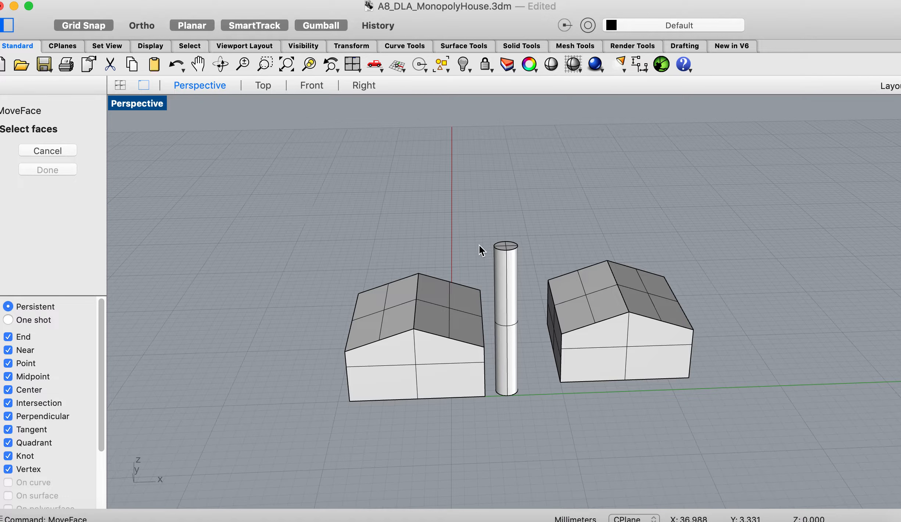
right_drag(507, 246, 507, 297)
click(506, 300)
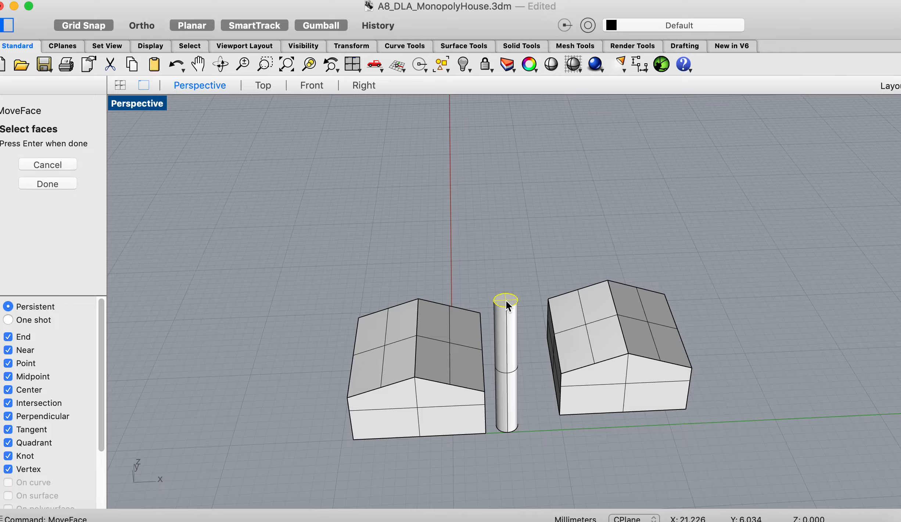
click(47, 182)
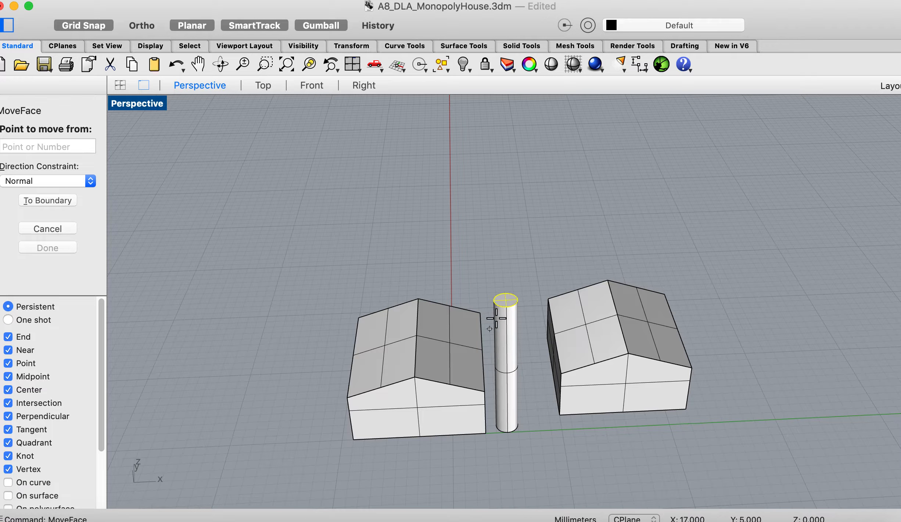
click(503, 302)
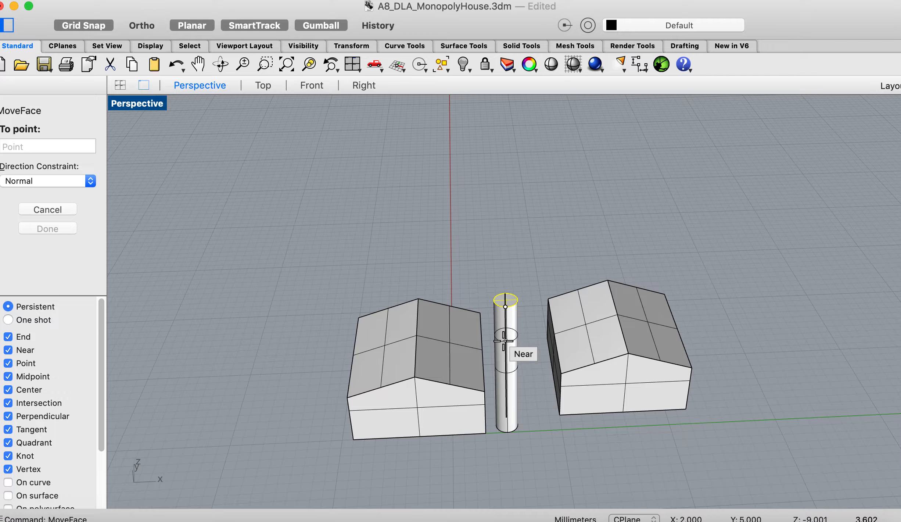
right_drag(503, 343, 500, 316)
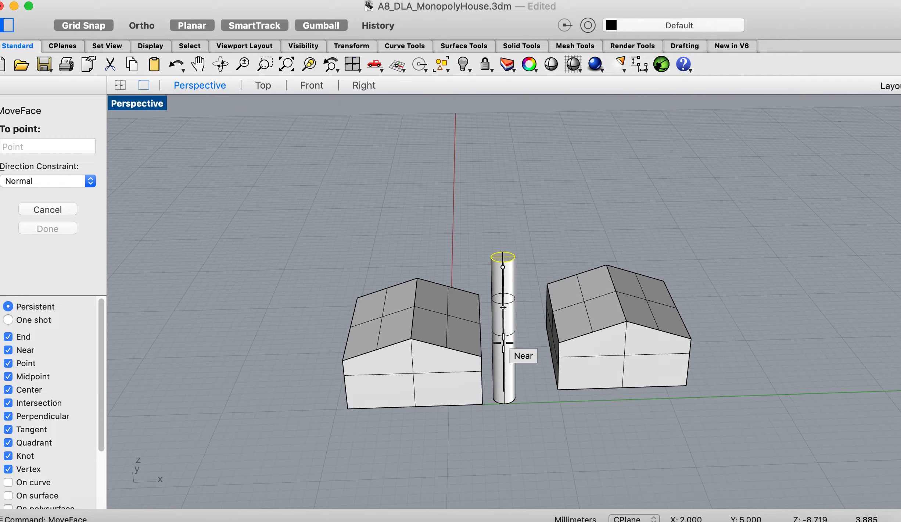
click(504, 303)
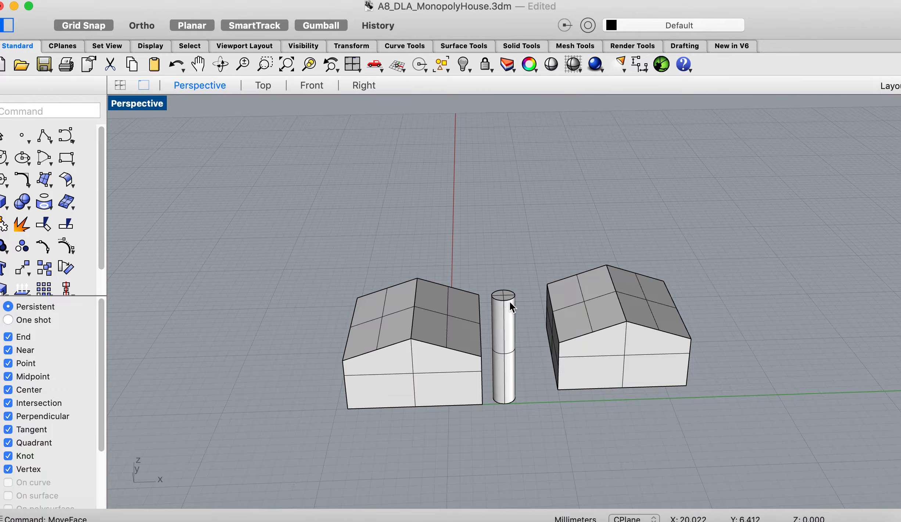
- Move the cylinder freehand into the original house so that it sticks out of the roof like a chimney
right_drag(510, 301, 509, 305)
drag(508, 285, 449, 282)
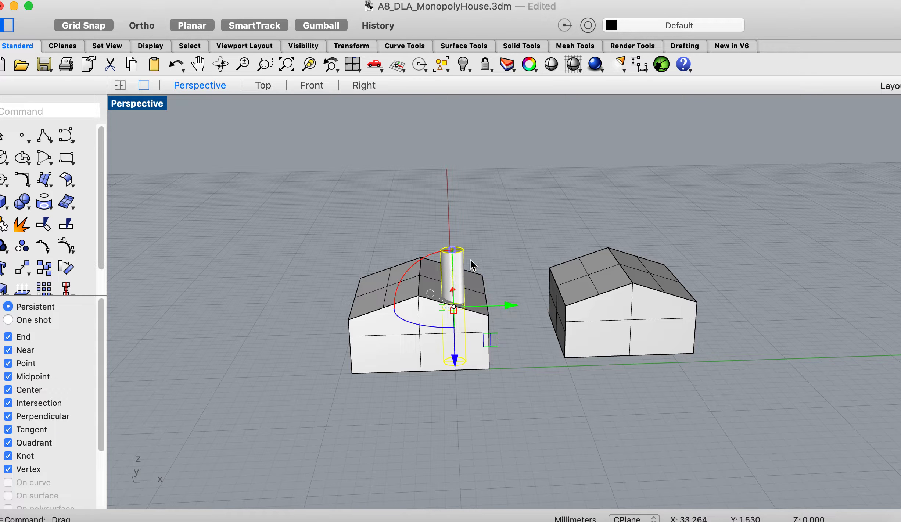
right_drag(483, 254, 483, 254)
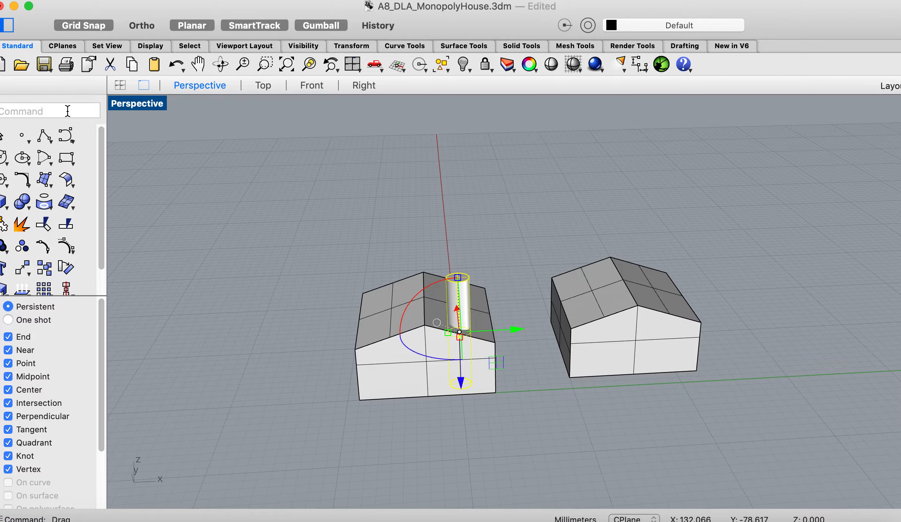
text(MoveFace)
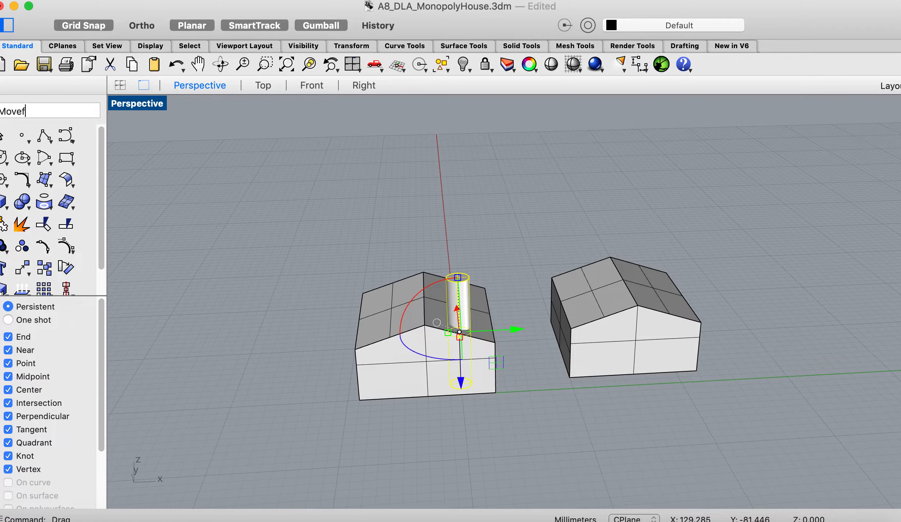
key(Return)
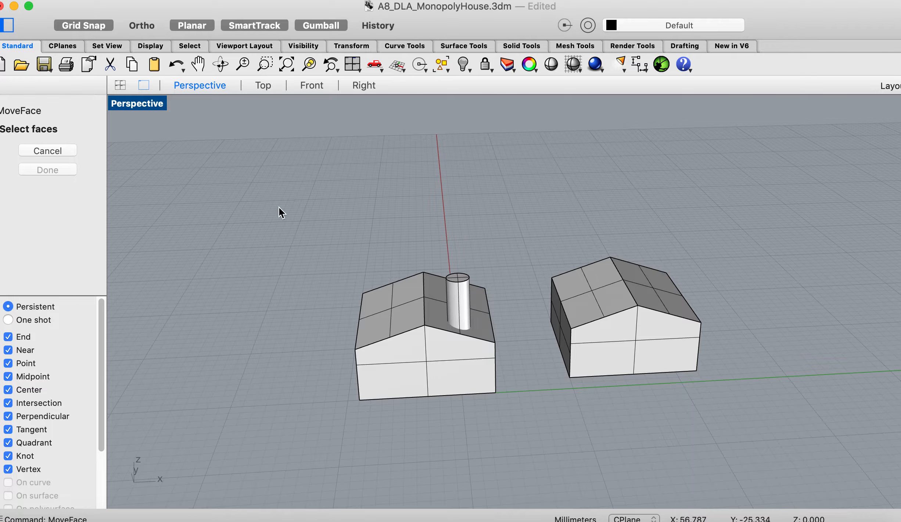
click(461, 277)
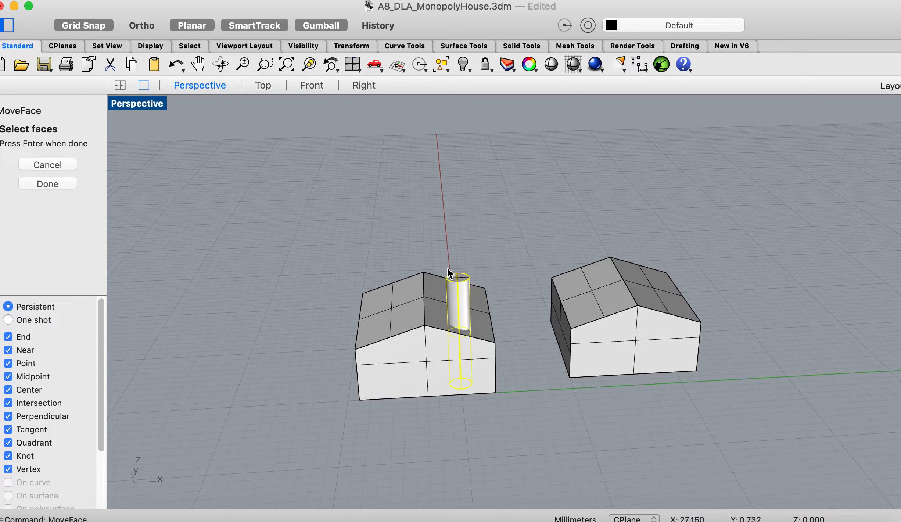
scroll(414, 230, up, 5)
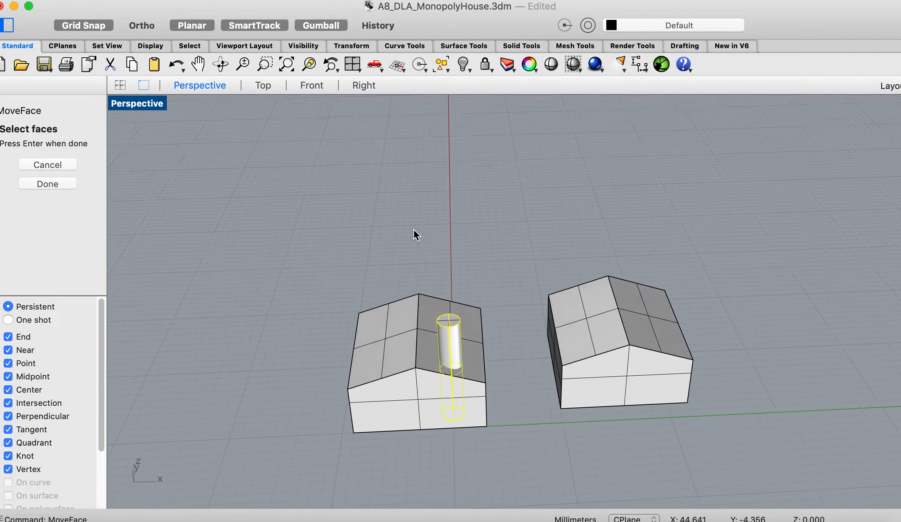
click(52, 165)
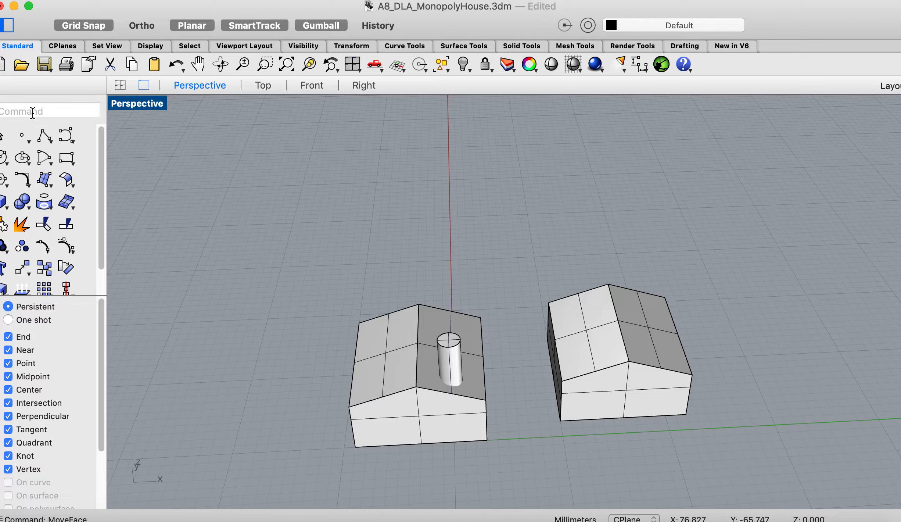
- Lower the chimney cylinder's top face with MoveFace along its normal so a shorter stub sticks out of the roof
text(moveface)
key(Return)
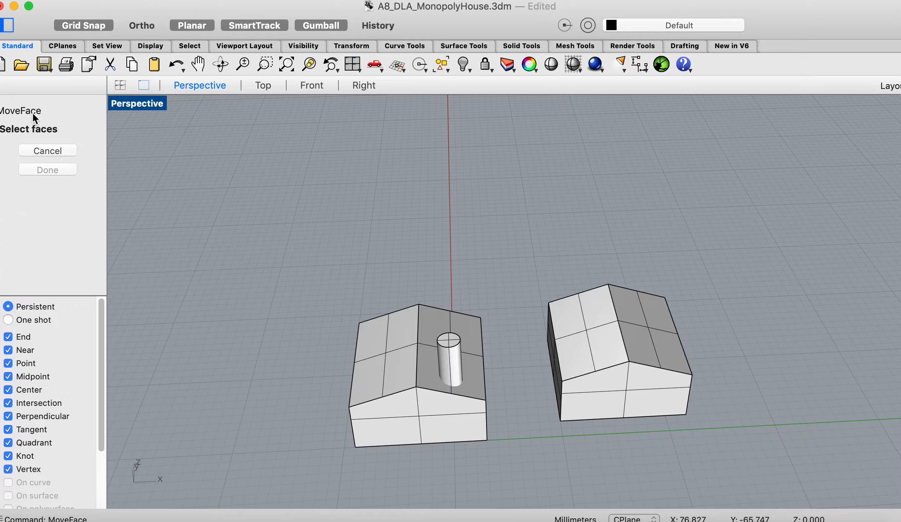
click(450, 337)
click(57, 184)
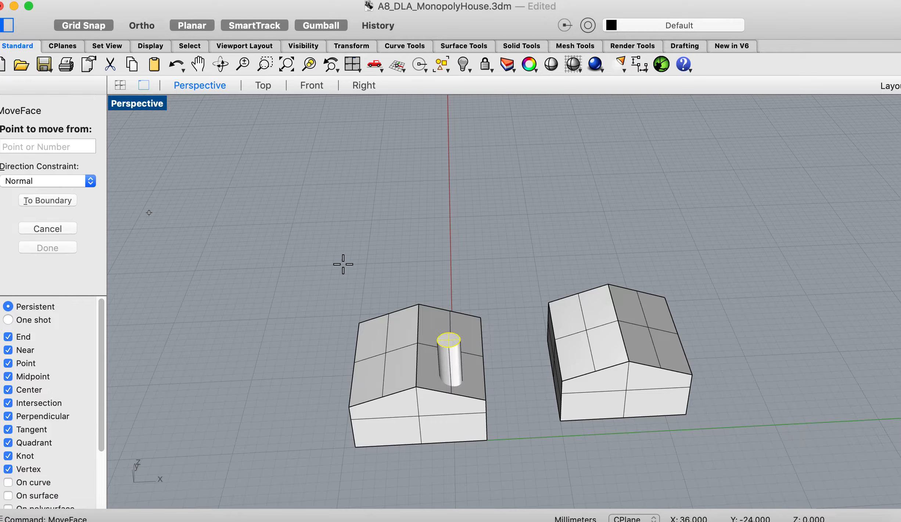
right_drag(454, 400, 453, 332)
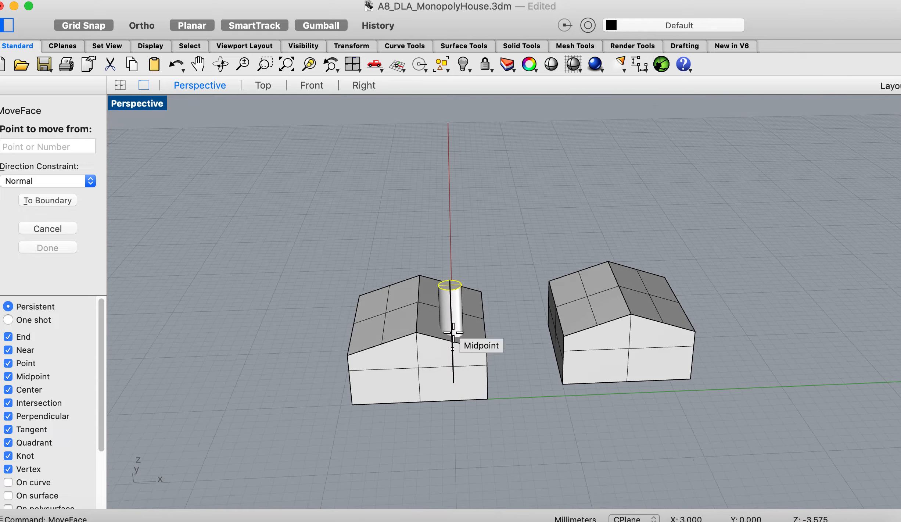
click(450, 284)
click(451, 311)
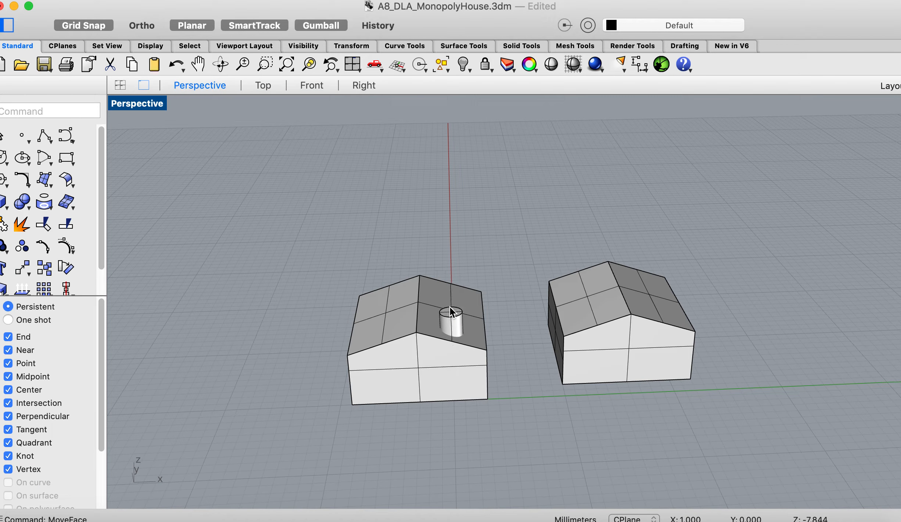
- Group the original house and its chimney cylinder
scroll(457, 259, down, 10)
scroll(456, 259, left, 10)
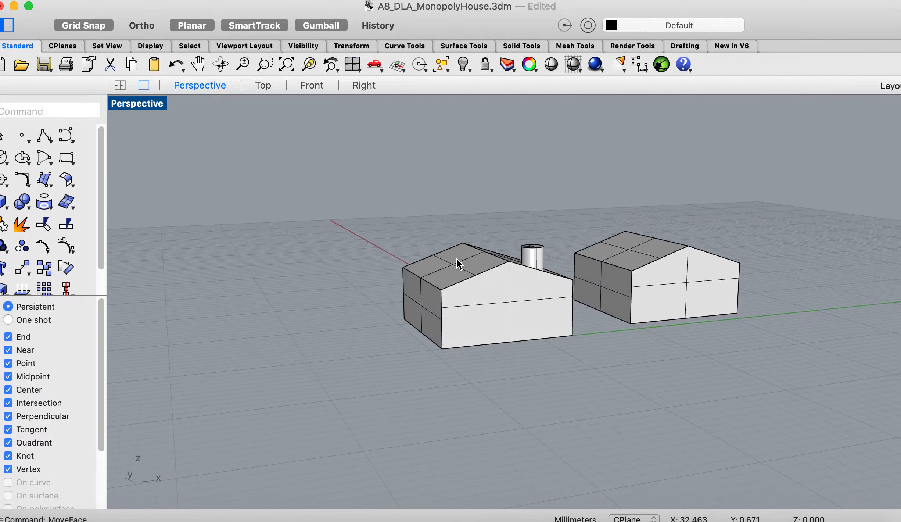
scroll(457, 259, left, 8)
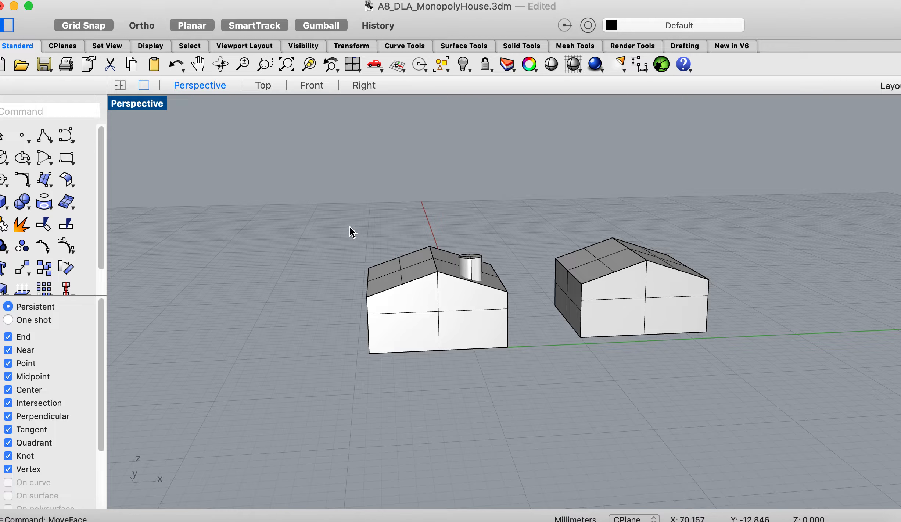
drag(350, 230, 367, 357)
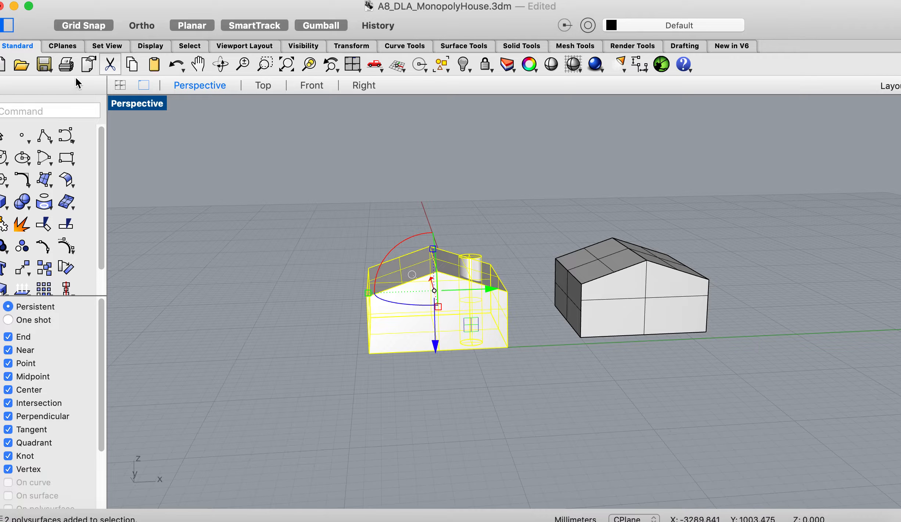
text(grou)
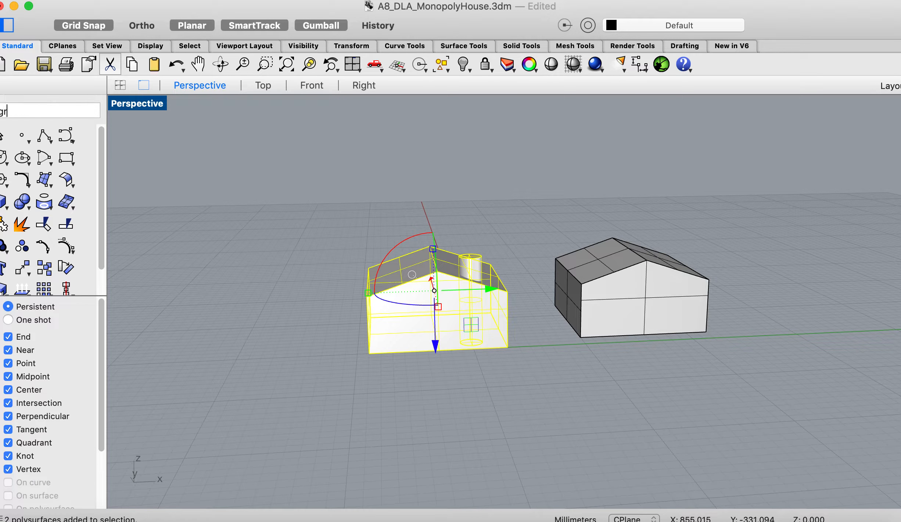
key(BackSpace)
text(i)
key(BackSpace)
text(up)
key(Return)
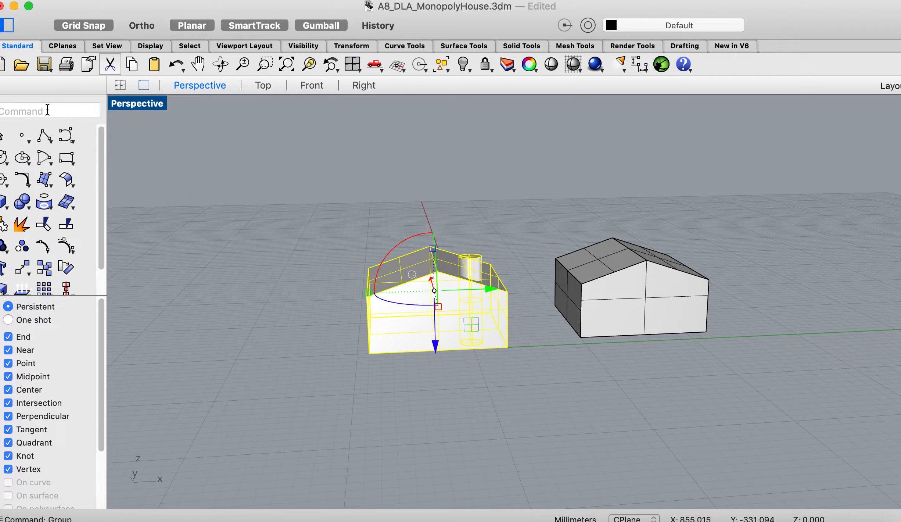
- Scale the second house by a factor of 0.75 from its front lower corner nearest the chimney house, and deselect it
click(614, 304)
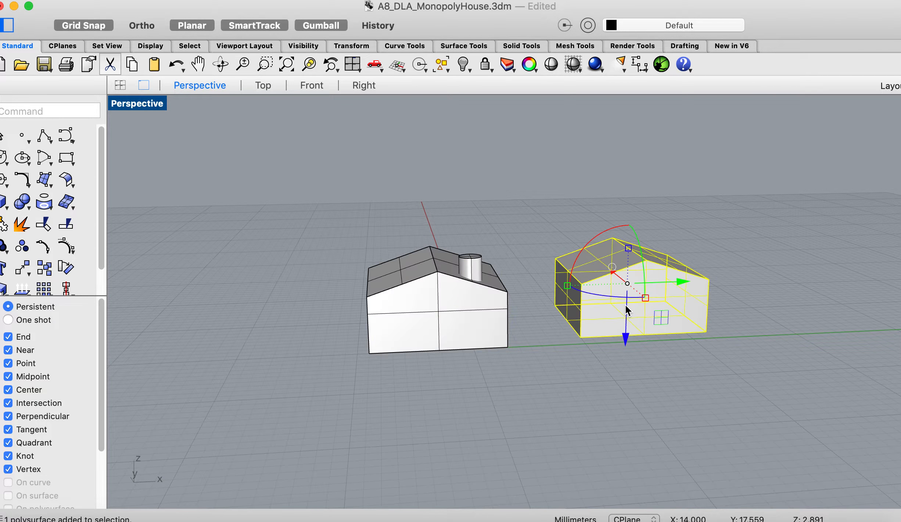
click(696, 250)
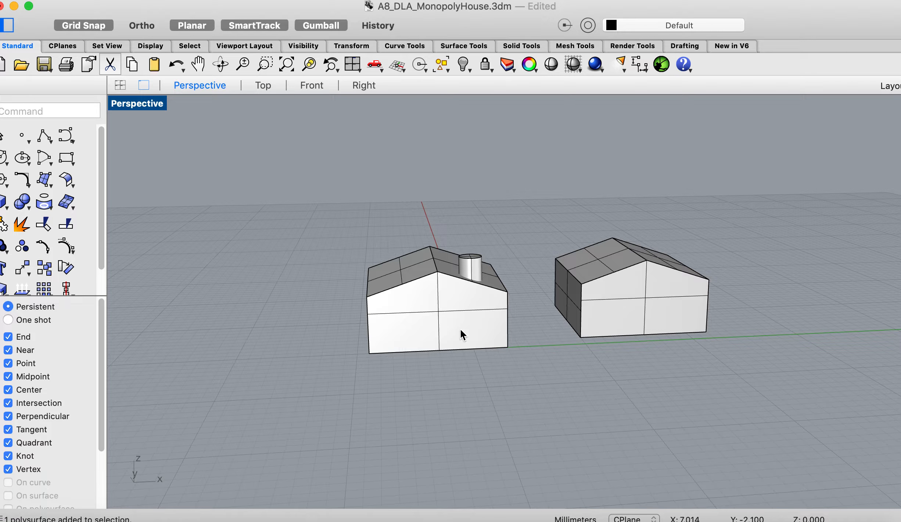
click(648, 308)
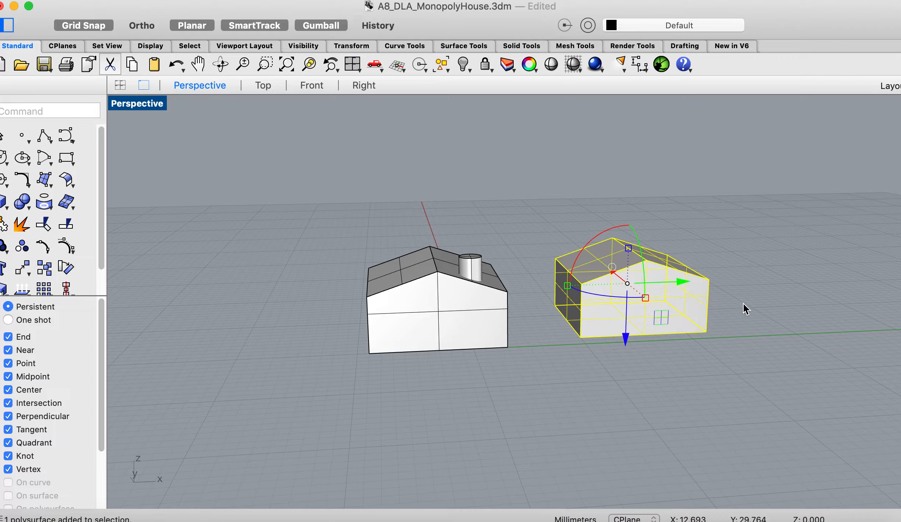
right_drag(664, 375, 667, 374)
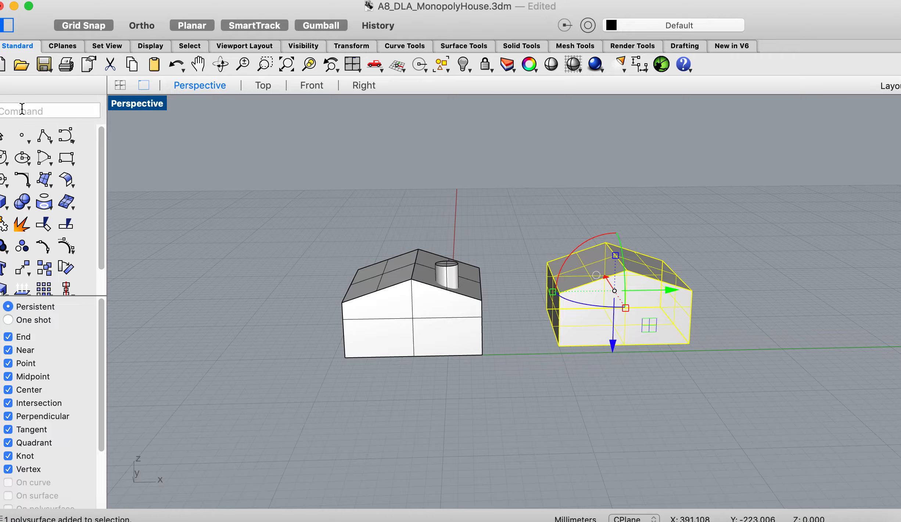
text(Scale)
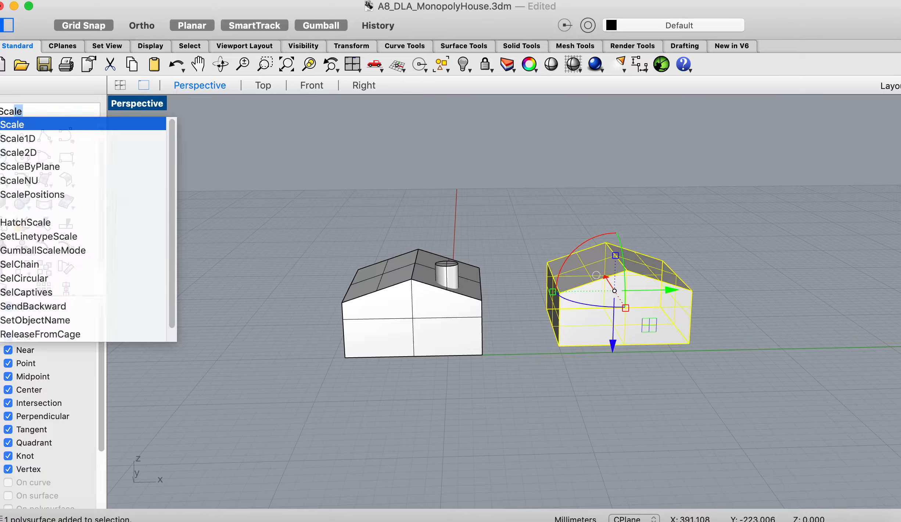
key(Return)
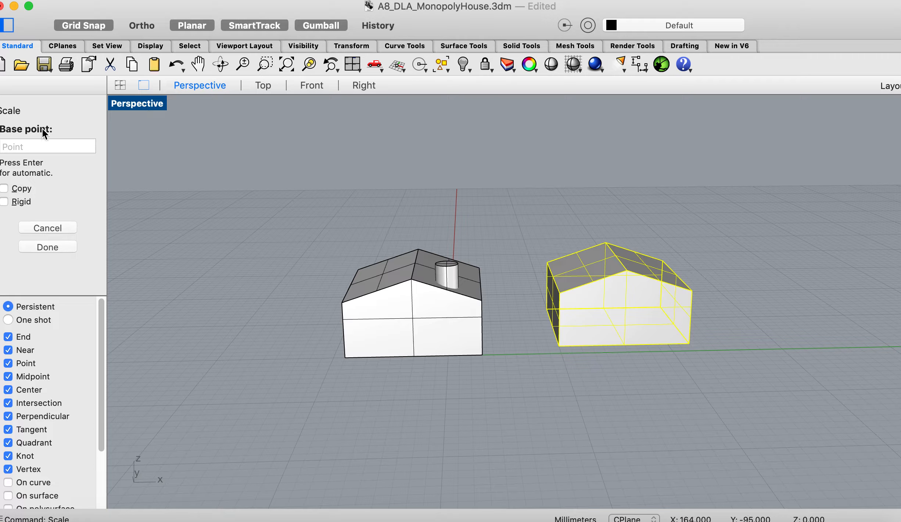
click(557, 344)
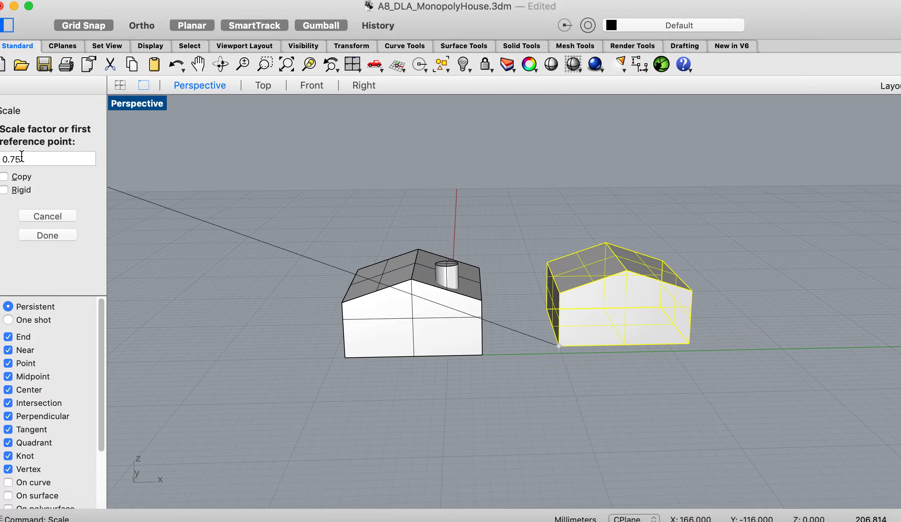
click(47, 235)
right_drag(736, 392, 736, 401)
click(736, 392)
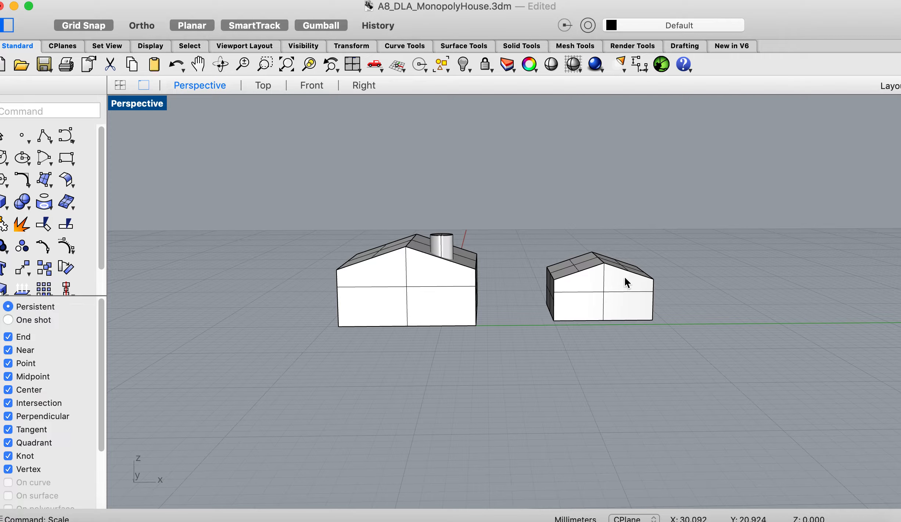
- Reposition the smaller house freehand on the ground beside the chimney house and deselect it
click(590, 301)
drag(588, 304, 560, 316)
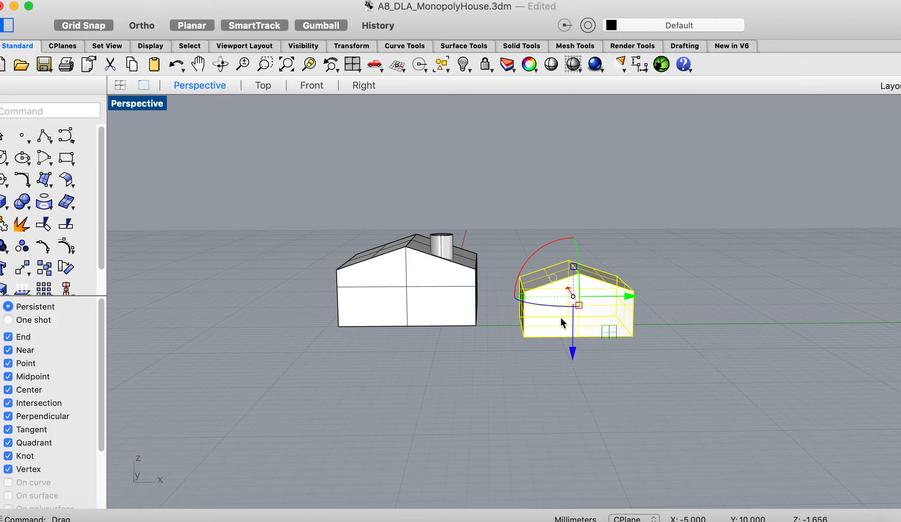
right_drag(457, 351, 457, 357)
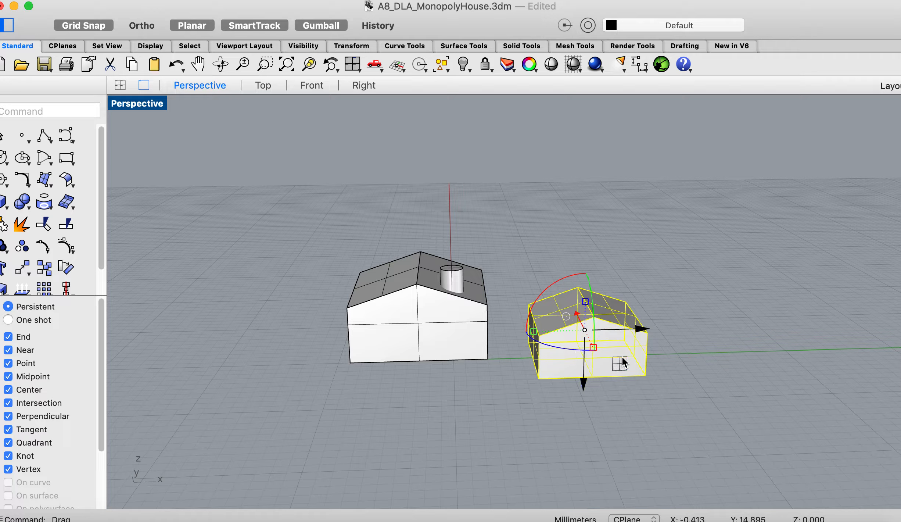
drag(623, 362, 640, 337)
click(699, 322)
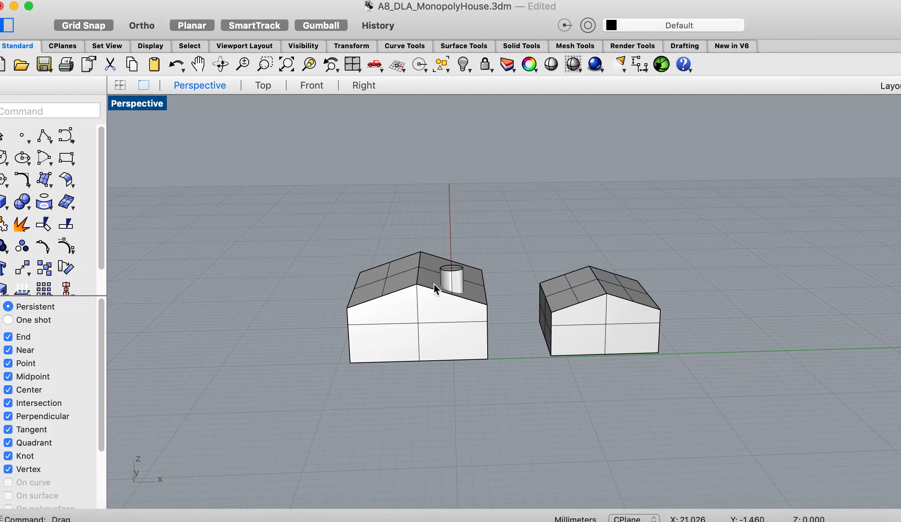
- Align the chimney house group and the smaller house concentrically to the C Plane, at a point about X 8, Y 5
click(41, 112)
text(Align)
key(Return)
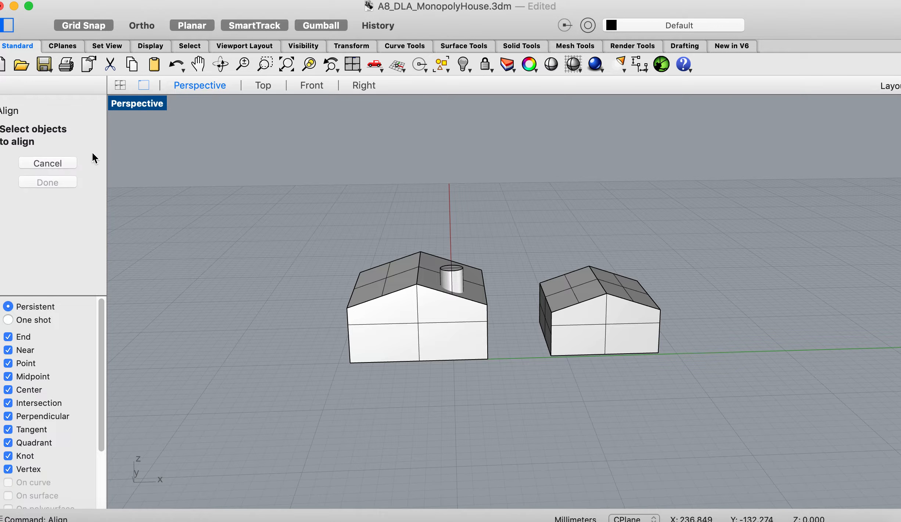
click(390, 304)
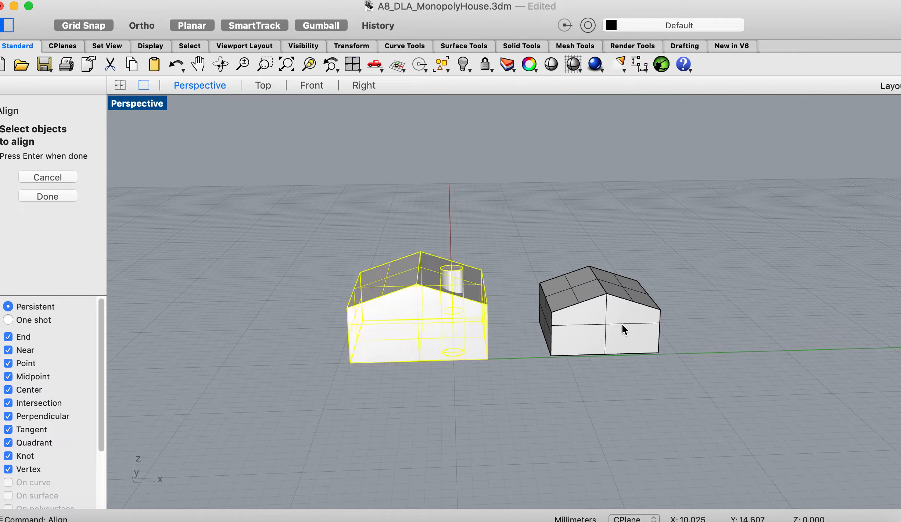
click(631, 328)
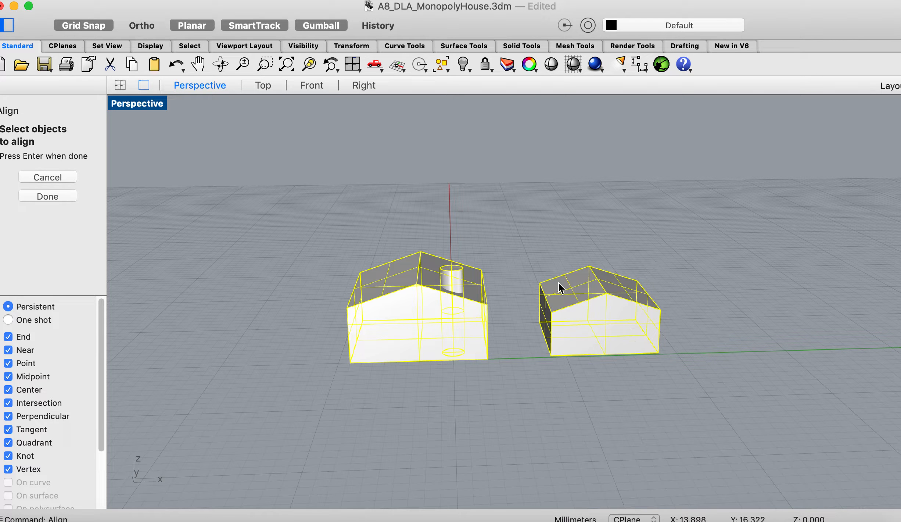
click(56, 195)
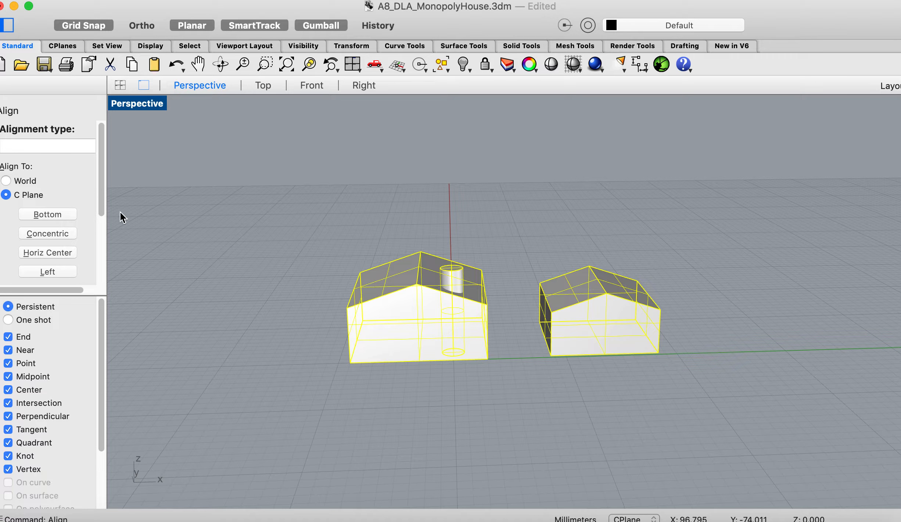
click(55, 233)
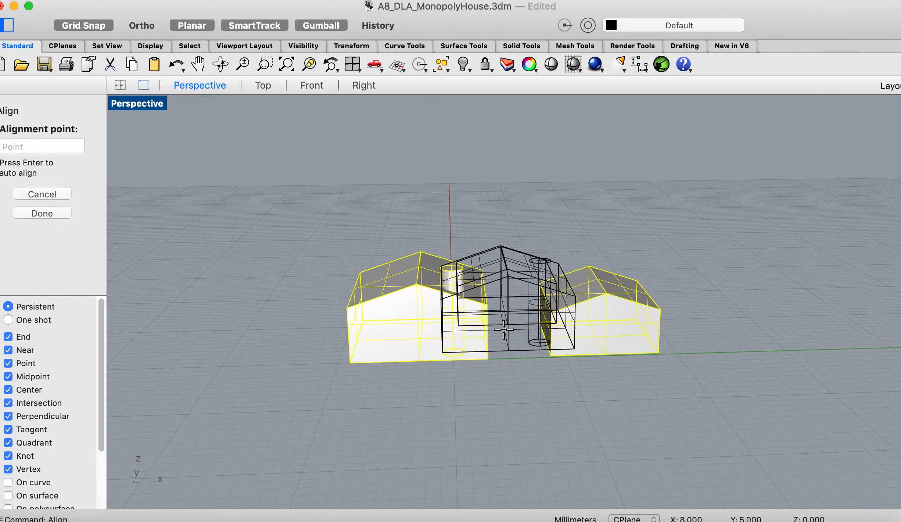
click(502, 332)
- Move the smaller house freehand out of the chimney house so that it stands beside it
scroll(527, 373, down, 10)
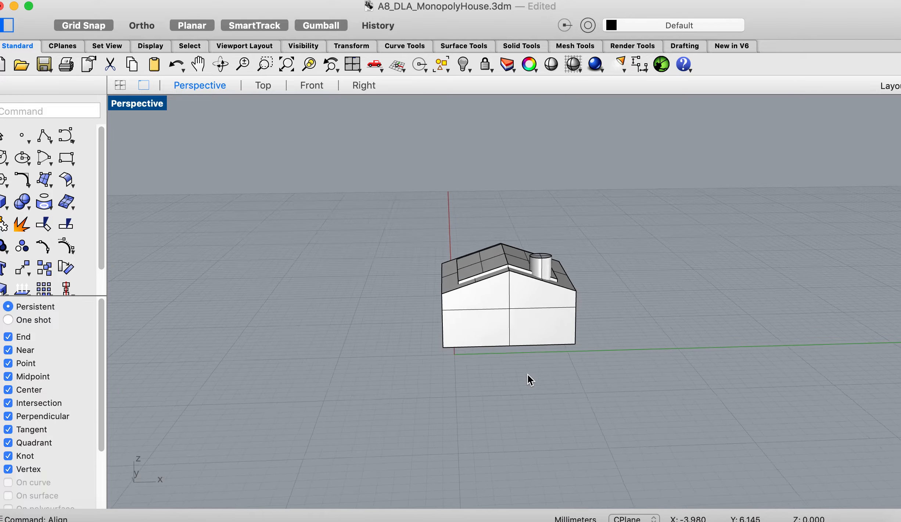
scroll(527, 374, up, 10)
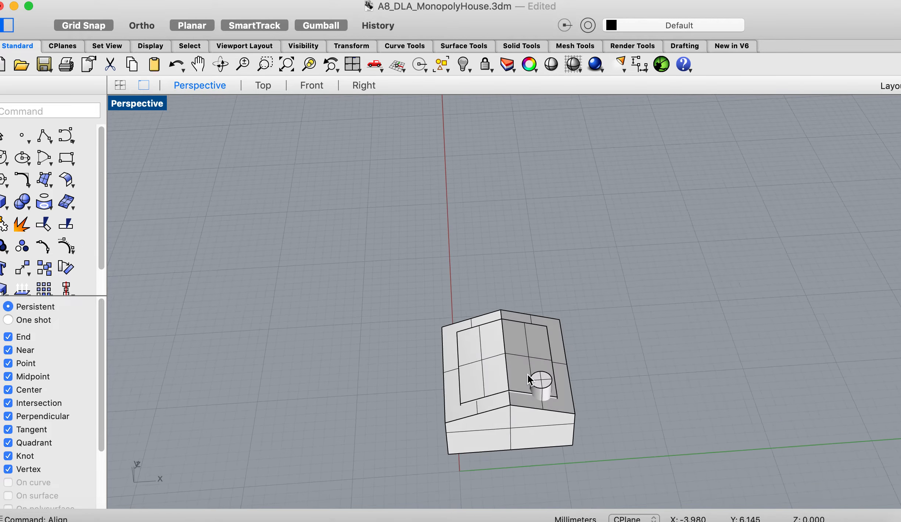
scroll(527, 373, down, 6)
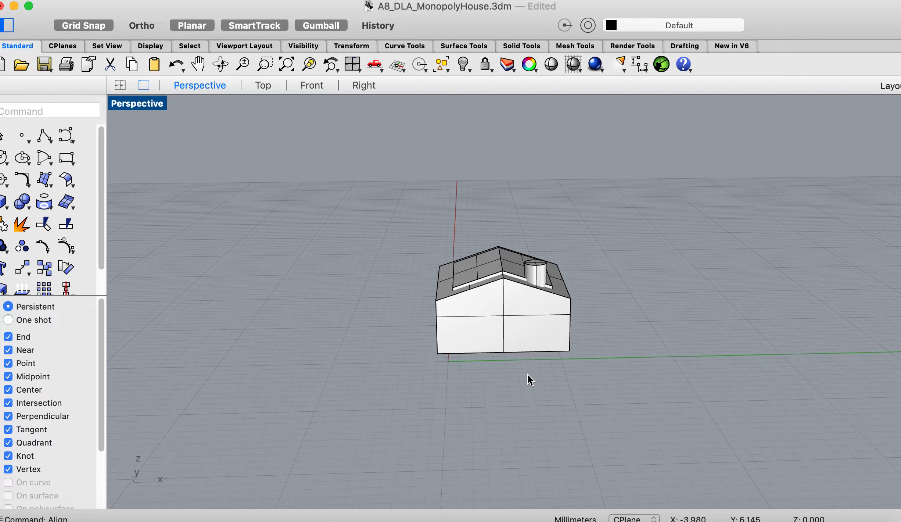
click(492, 263)
drag(491, 262, 635, 268)
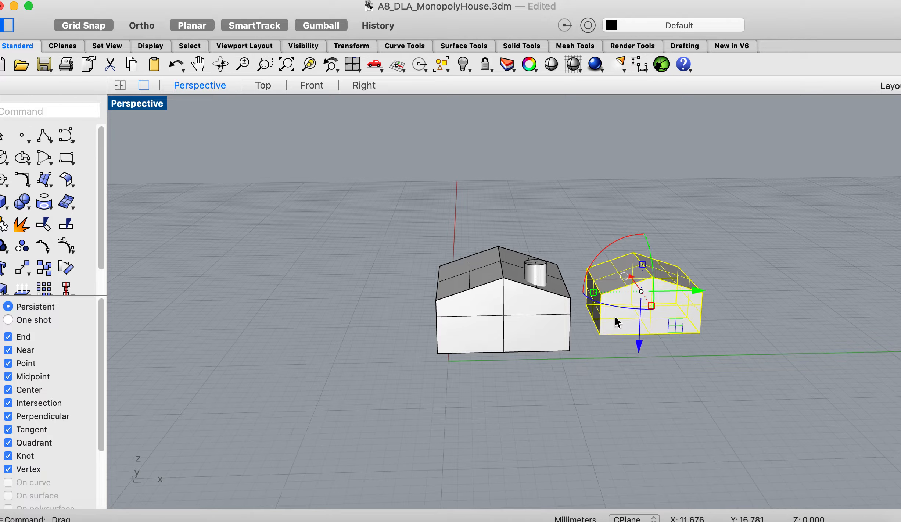
scroll(614, 315, down, 5)
scroll(615, 316, down, 2)
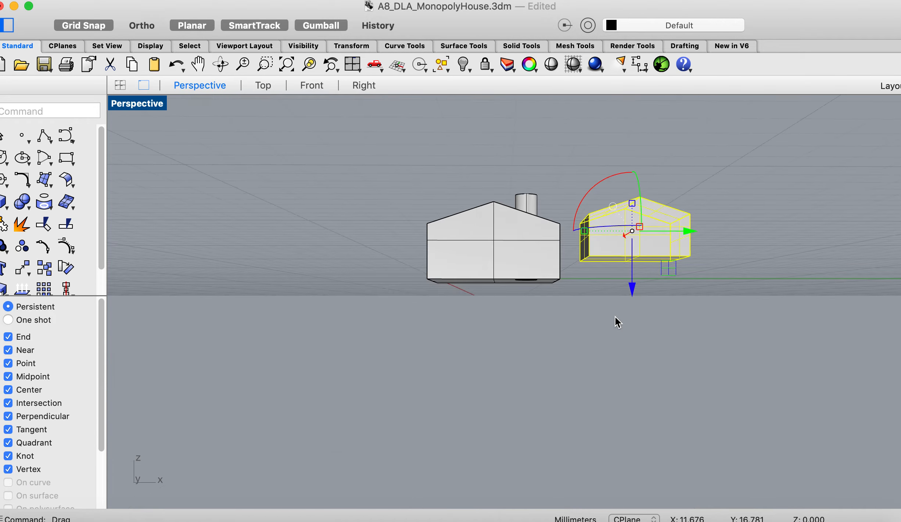
- Undo the alignment, the freehand moves and the 0.75 scaling of the second house, and clear the selection
scroll(614, 315, up, 4)
scroll(616, 317, up, 3)
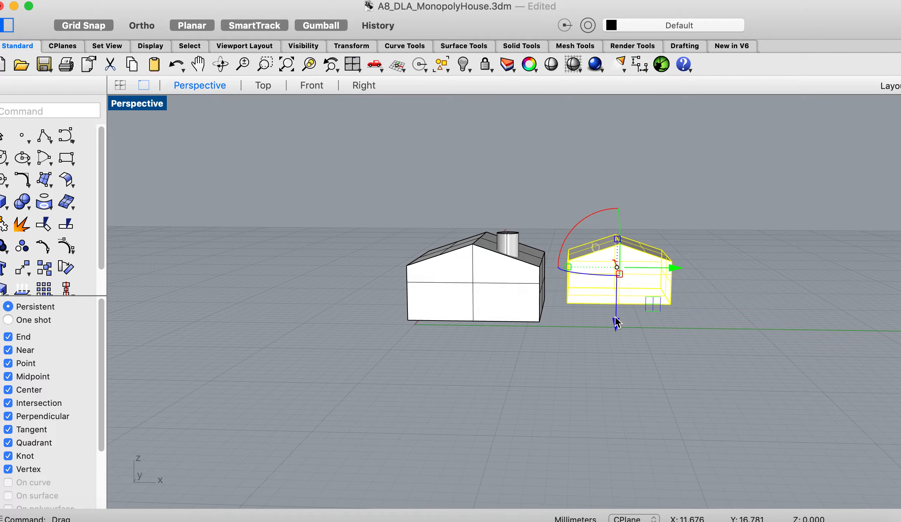
key(super+z)
key(super+z)
key(super+z)
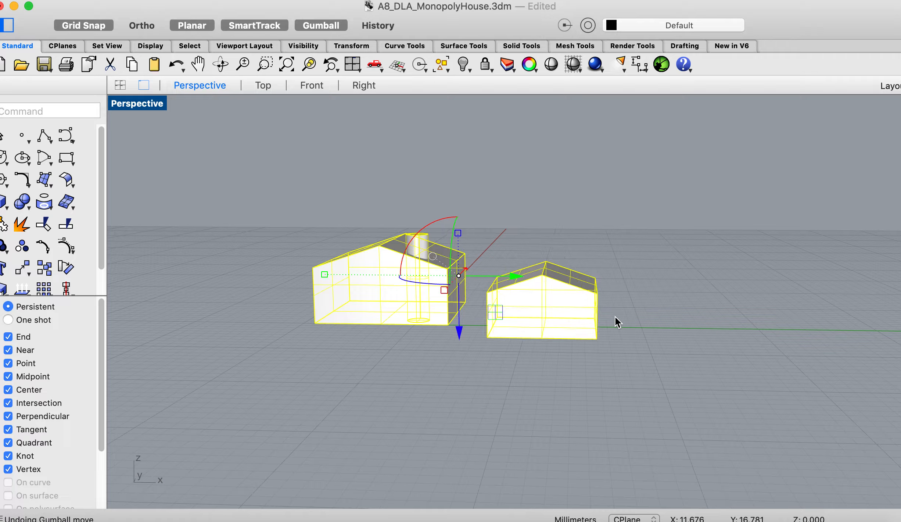
key(super+z)
key(super+z)
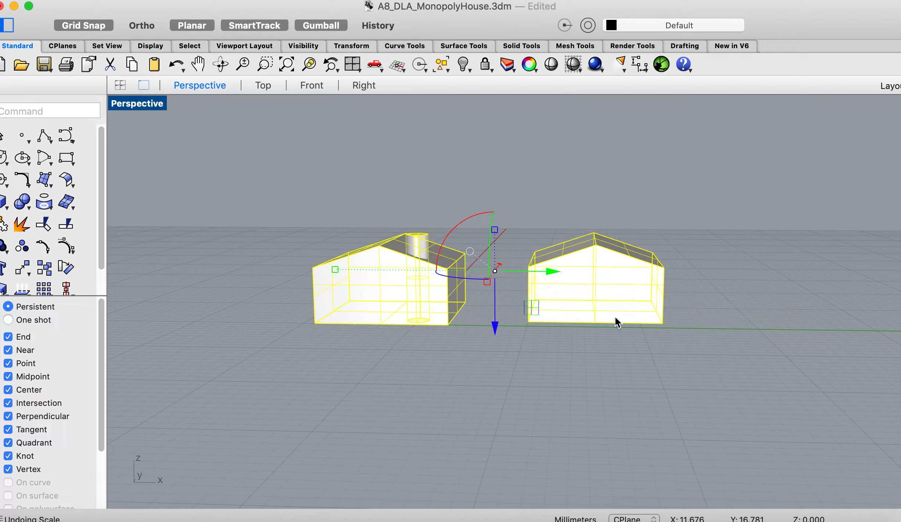
click(593, 363)
scroll(593, 364, up, 3)
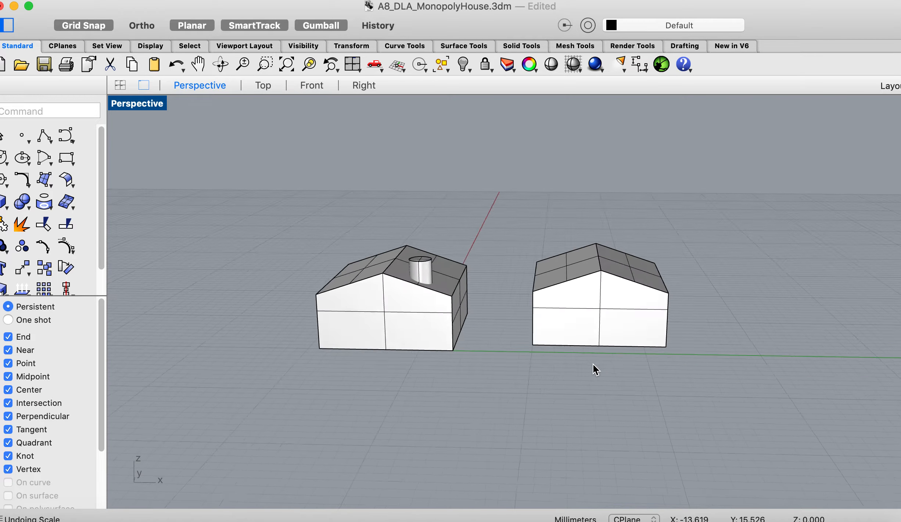
- Scale the second house by a factor of 0.75 from the midpoint of its rear bottom edge, and deselect it
scroll(592, 363, down, 10)
scroll(593, 363, up, 8)
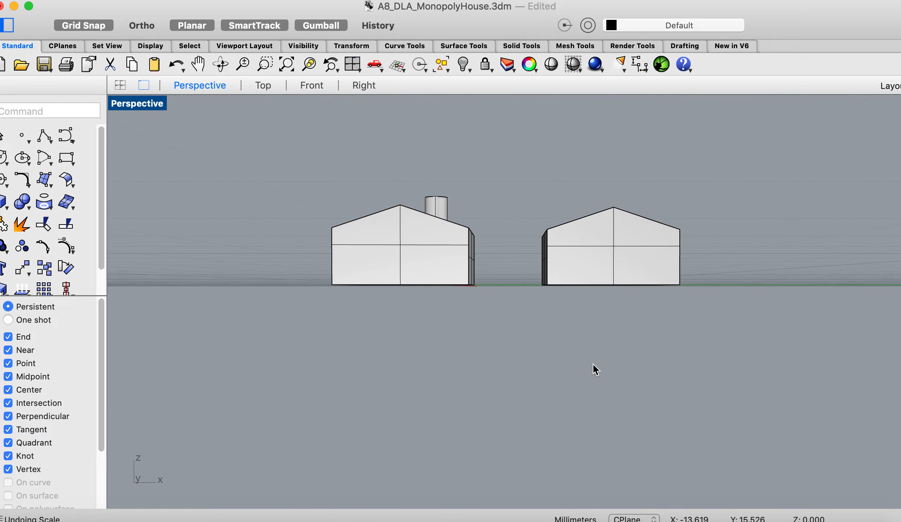
click(607, 282)
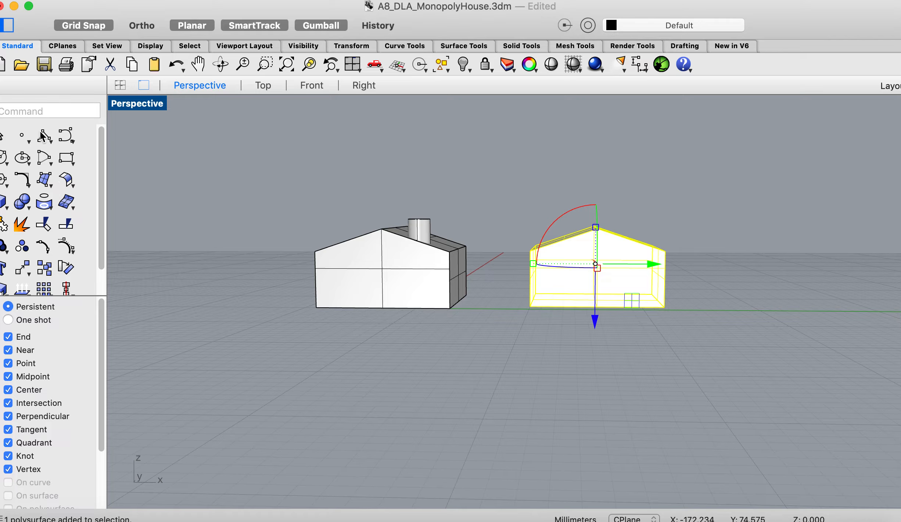
text(Scale)
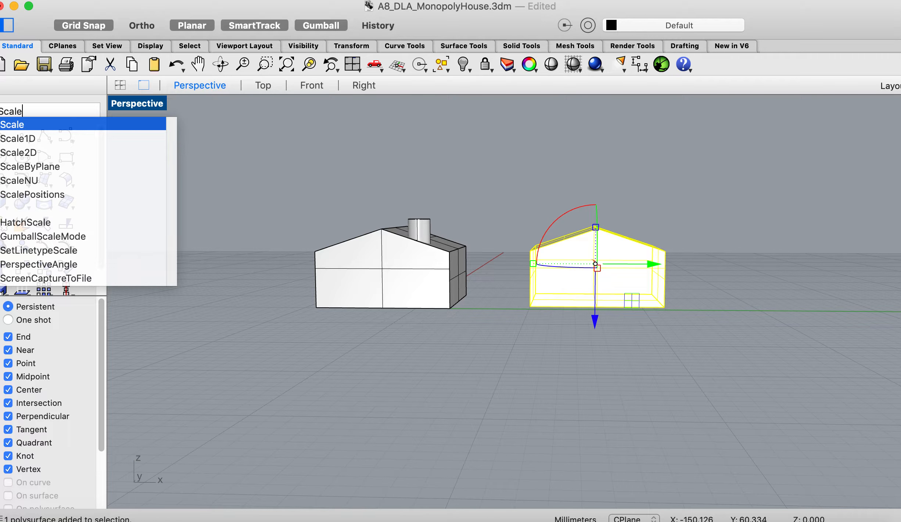
key(Return)
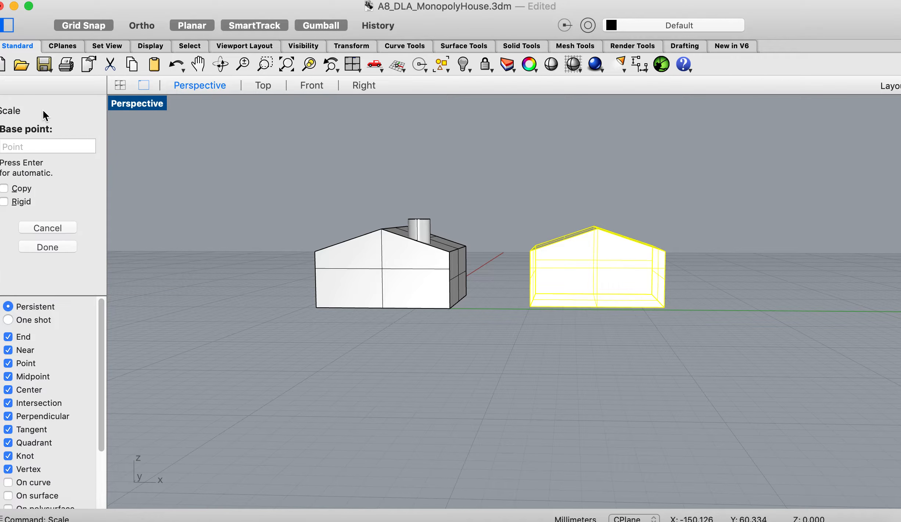
right_drag(565, 338, 610, 284)
click(596, 279)
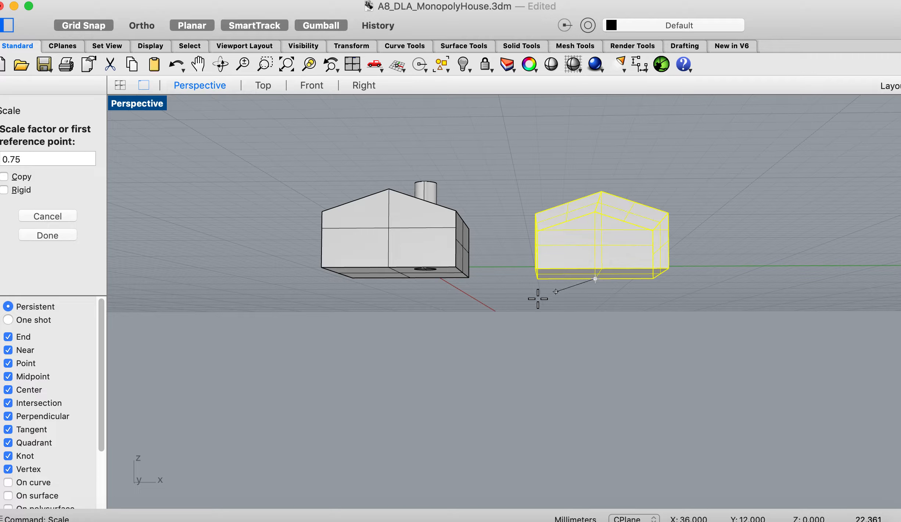
click(55, 236)
scroll(249, 336, up, 10)
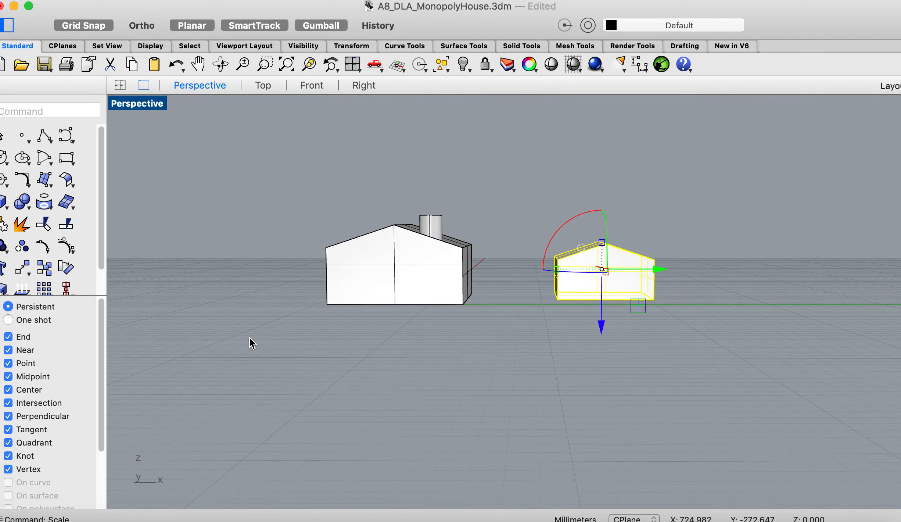
click(706, 325)
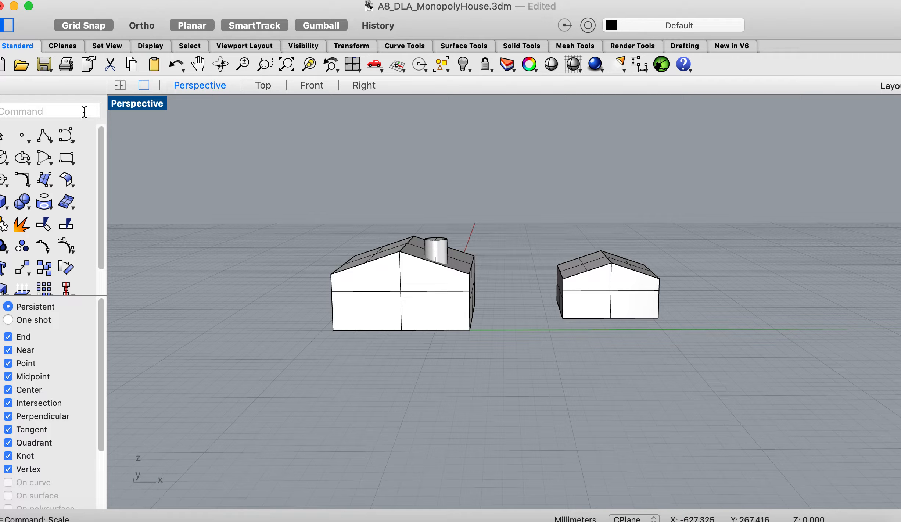
- Align the chimney house group and the smaller house concentrically to the C Plane, at the point X -14, Y 8
text(and: Align)
key(Return)
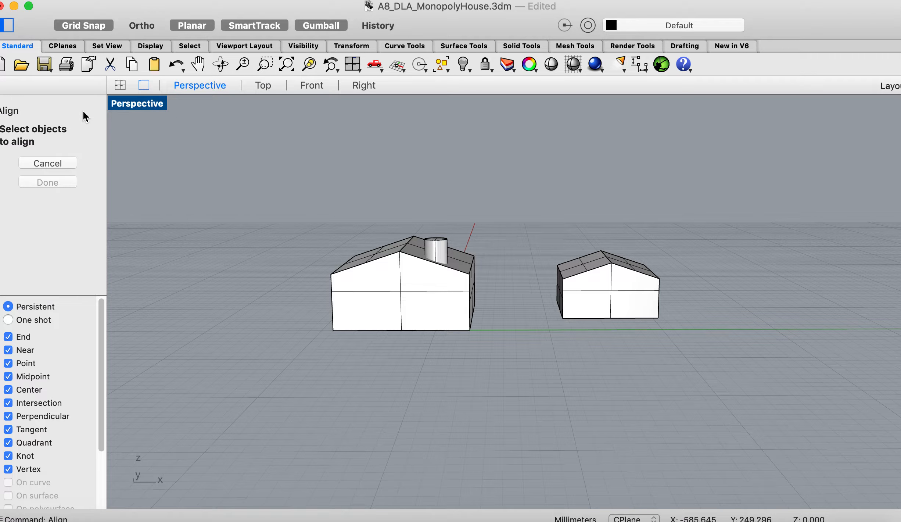
click(392, 309)
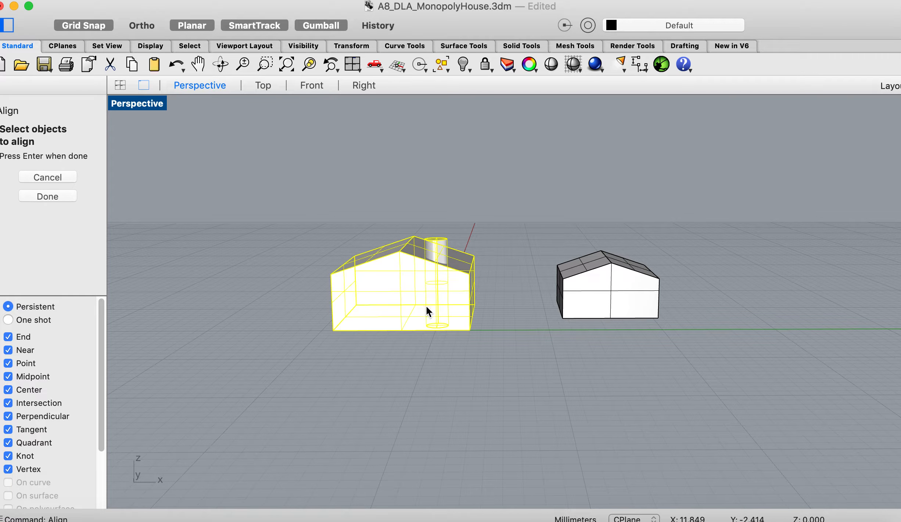
click(615, 308)
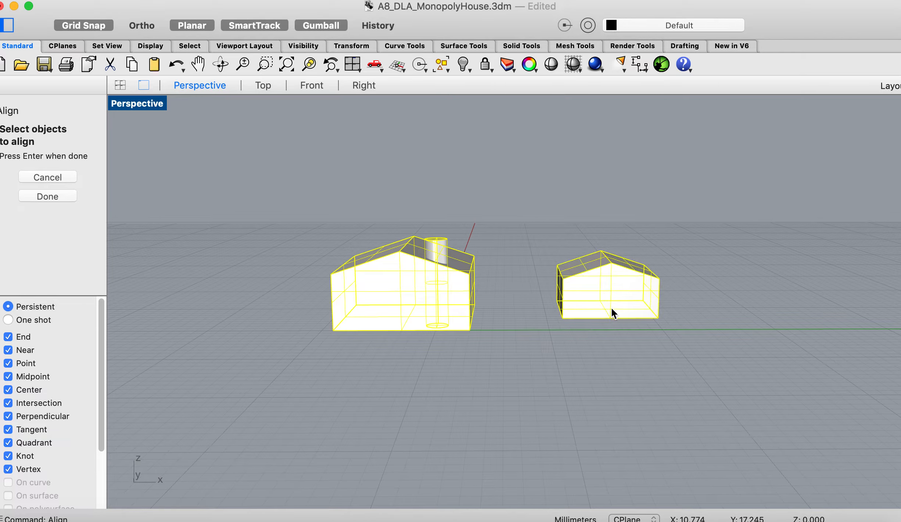
click(58, 196)
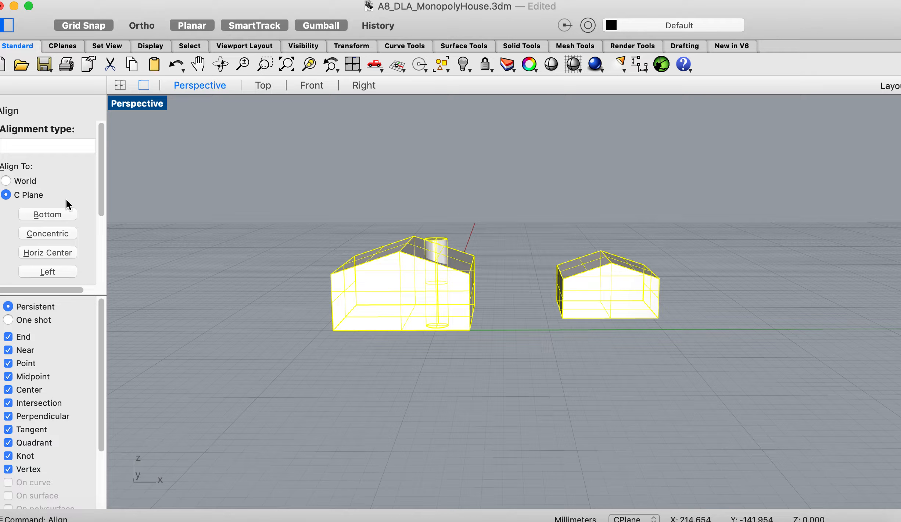
click(48, 234)
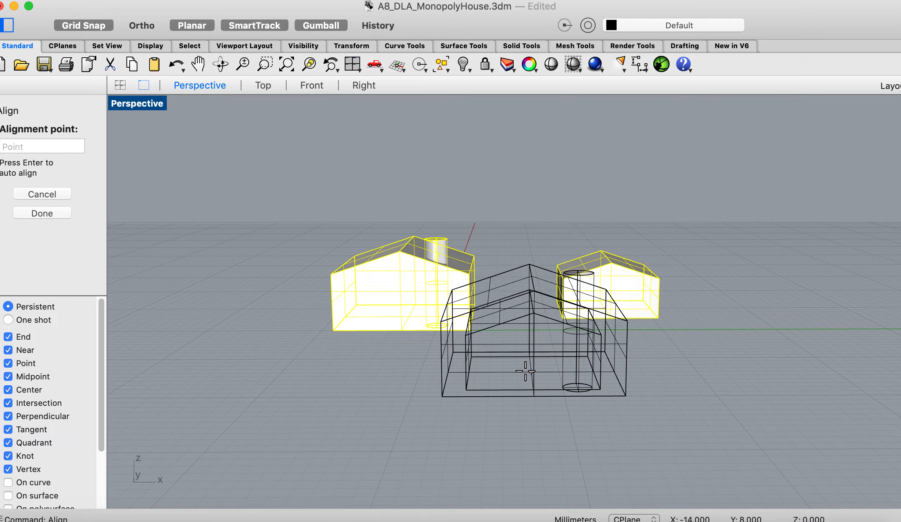
click(525, 371)
- Examine the two nested houses from below and from the front to check how their bases line up
scroll(525, 370, down, 10)
scroll(525, 371, up, 2)
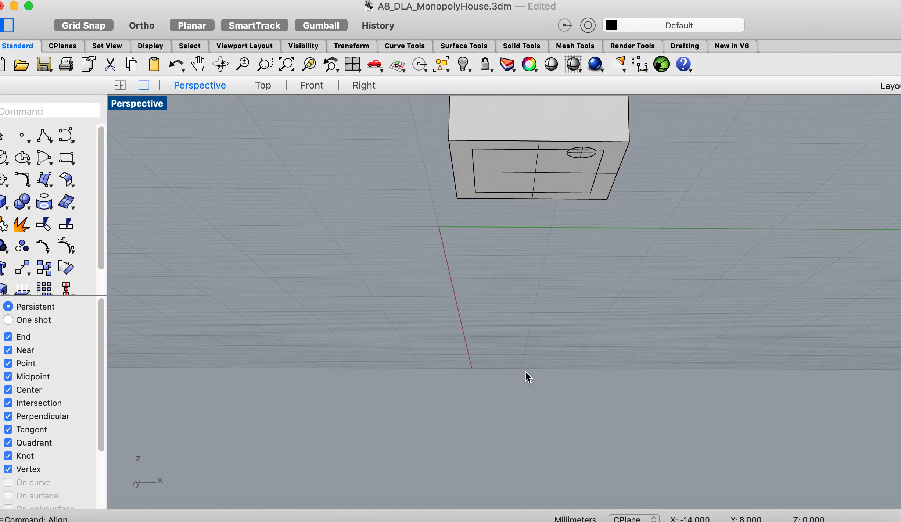
scroll(526, 370, up, 10)
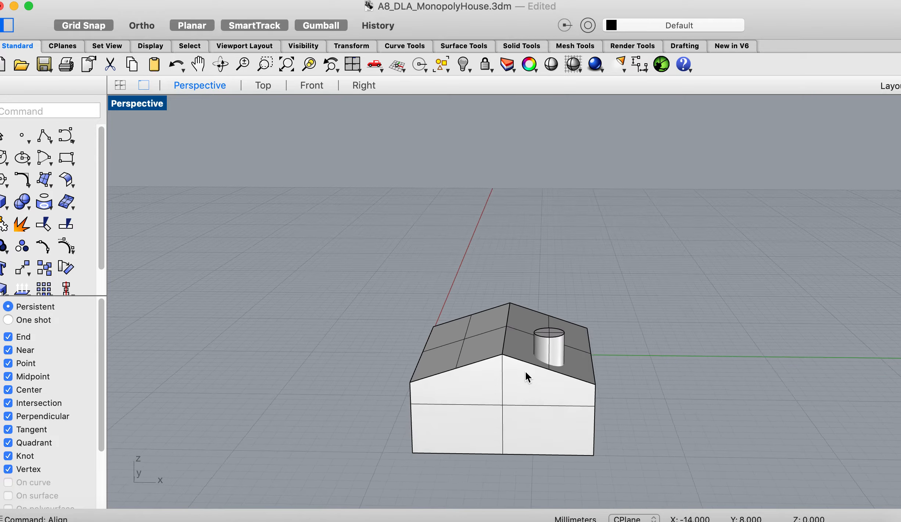
scroll(526, 371, down, 10)
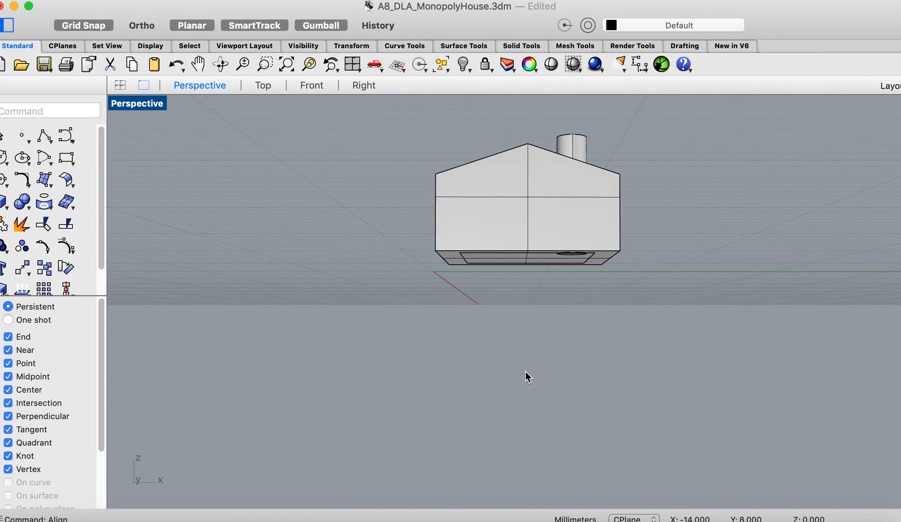
scroll(525, 371, up, 8)
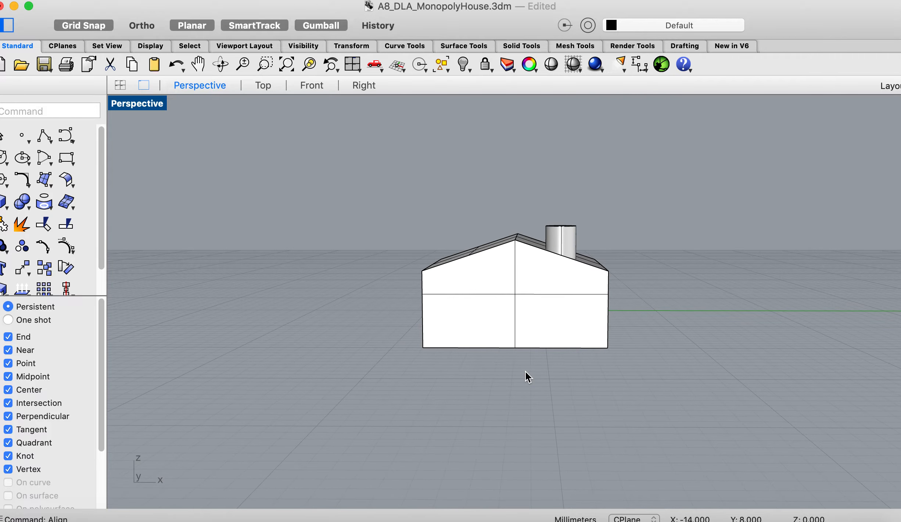
scroll(525, 370, down, 8)
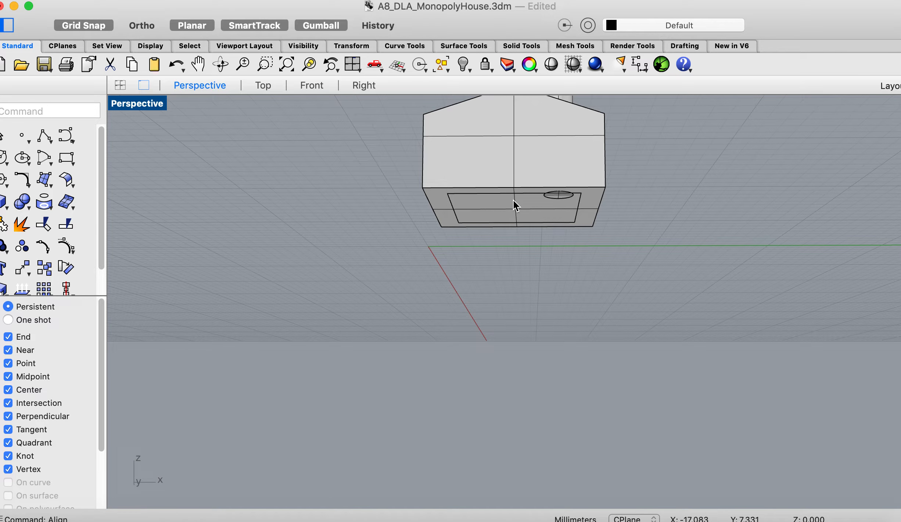
scroll(491, 241, up, 8)
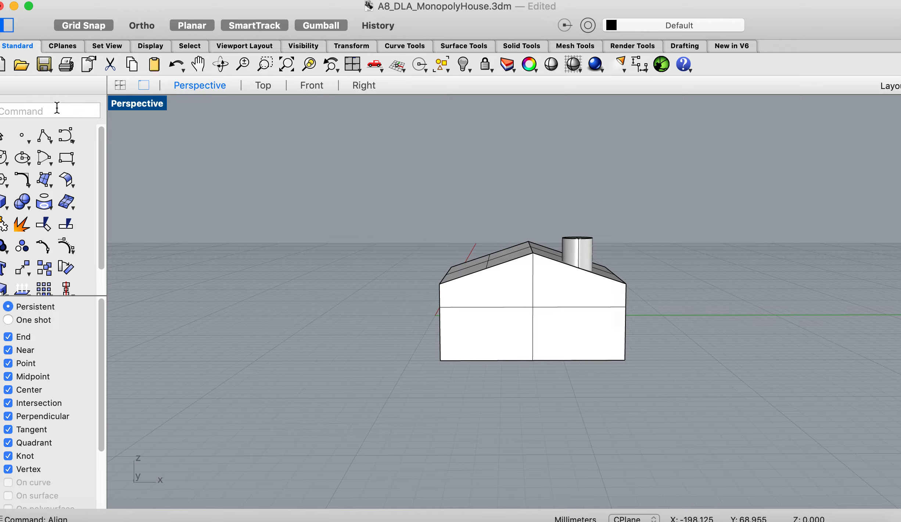
- Hollow out the chimney house with a BooleanDifference that subtracts the smaller house from the chimney house group
text(BooleanDifference)
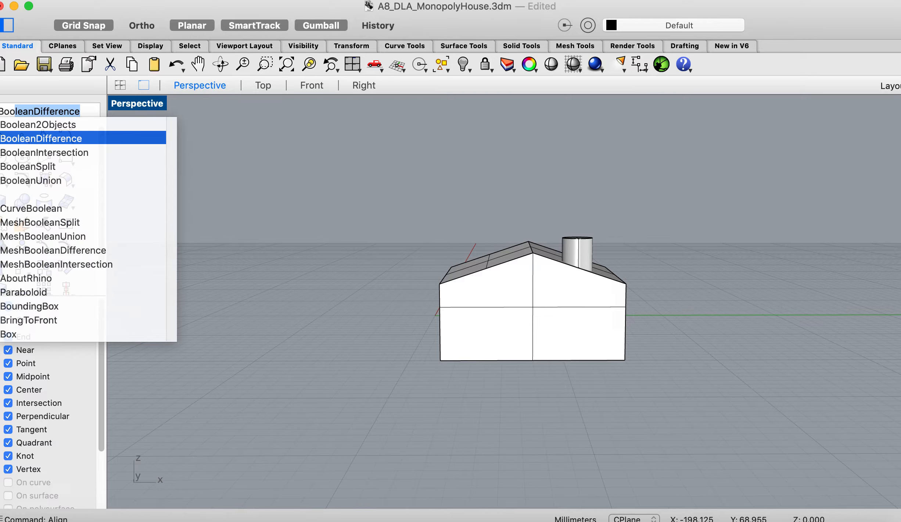
key(Return)
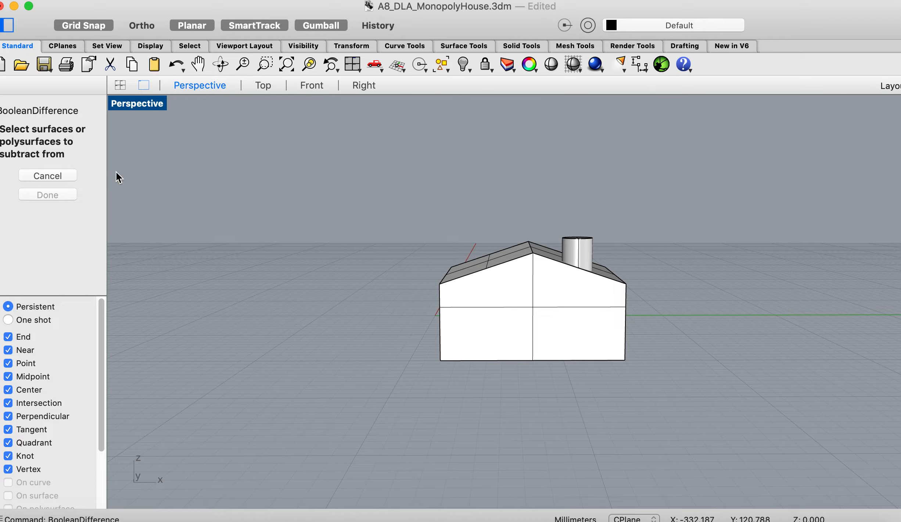
click(503, 307)
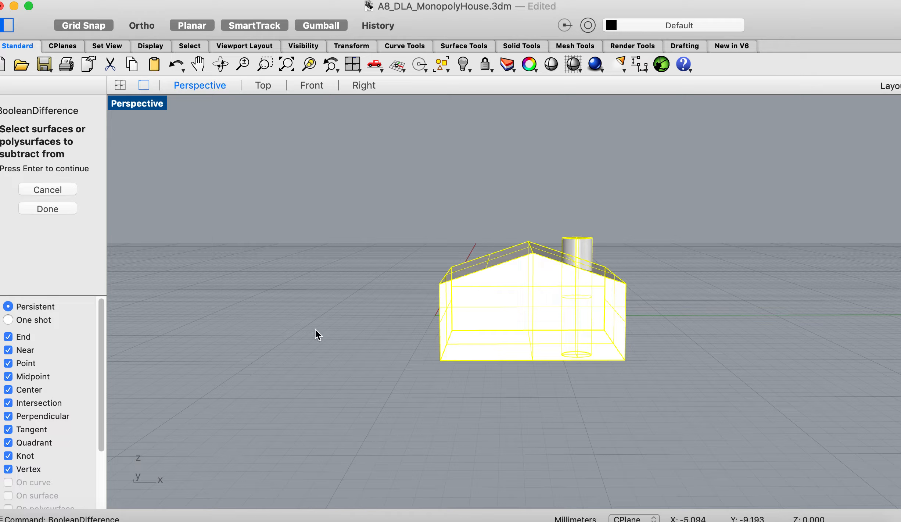
click(53, 204)
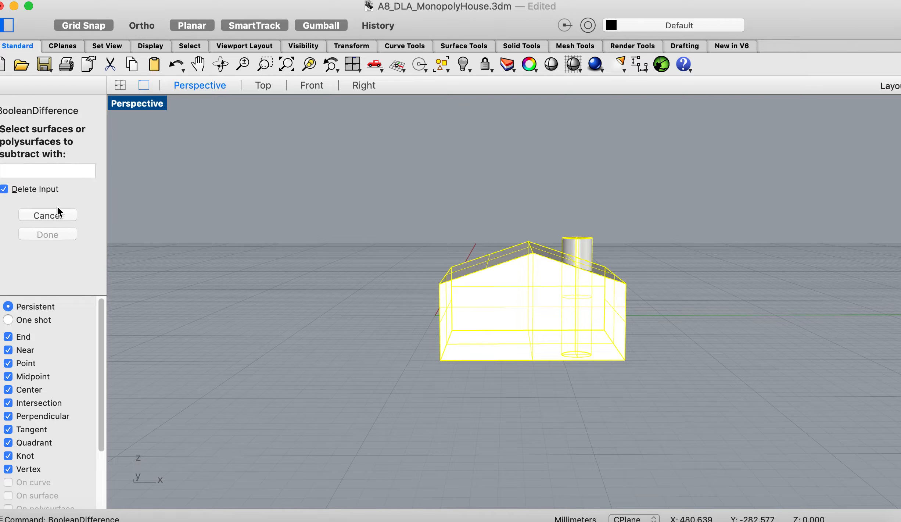
scroll(162, 238, down, 10)
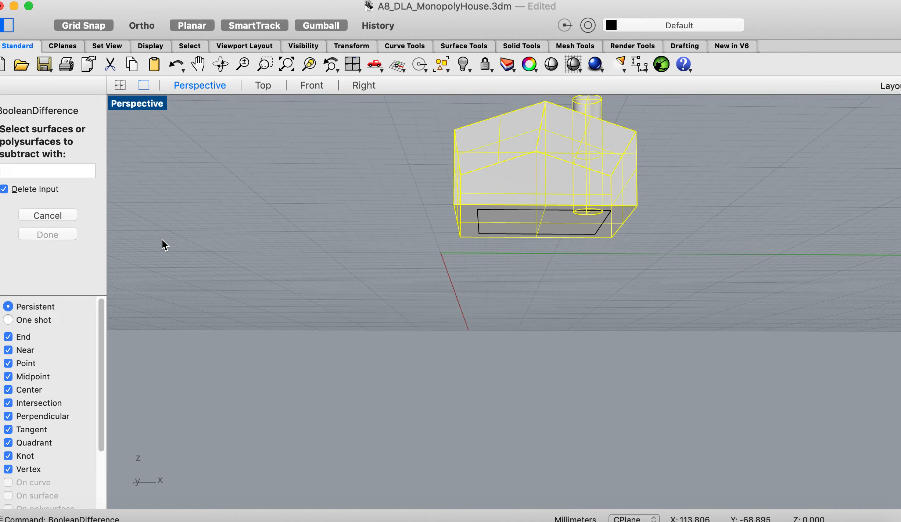
click(495, 216)
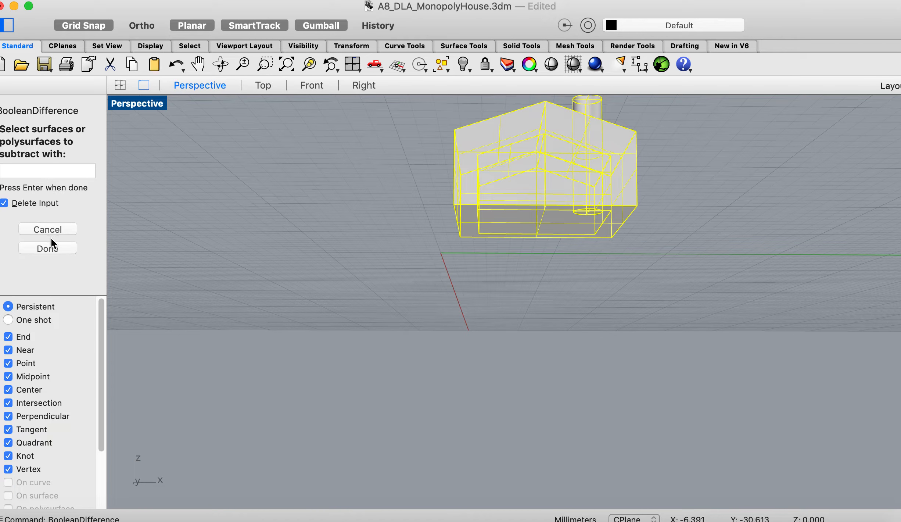
click(42, 248)
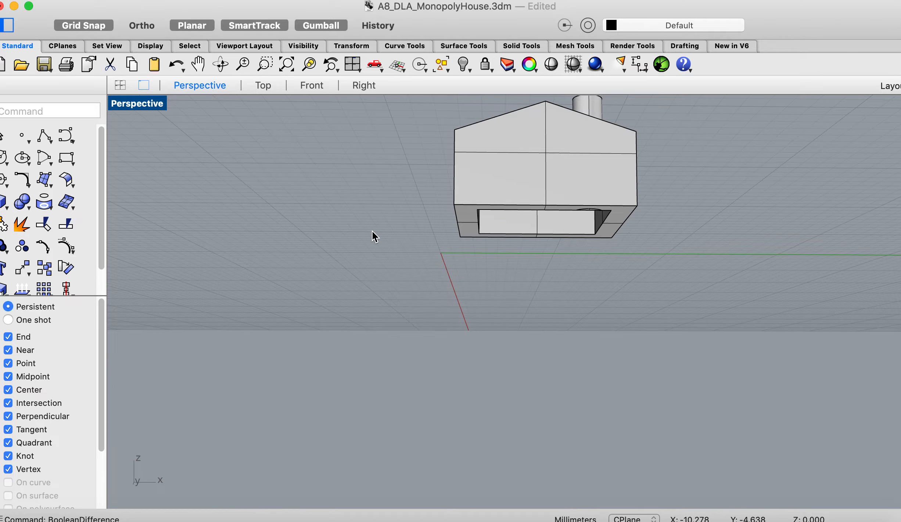
- Examine the chimney house's hollow interior from below and its exterior from the front and above
scroll(373, 232, down, 5)
scroll(371, 230, up, 10)
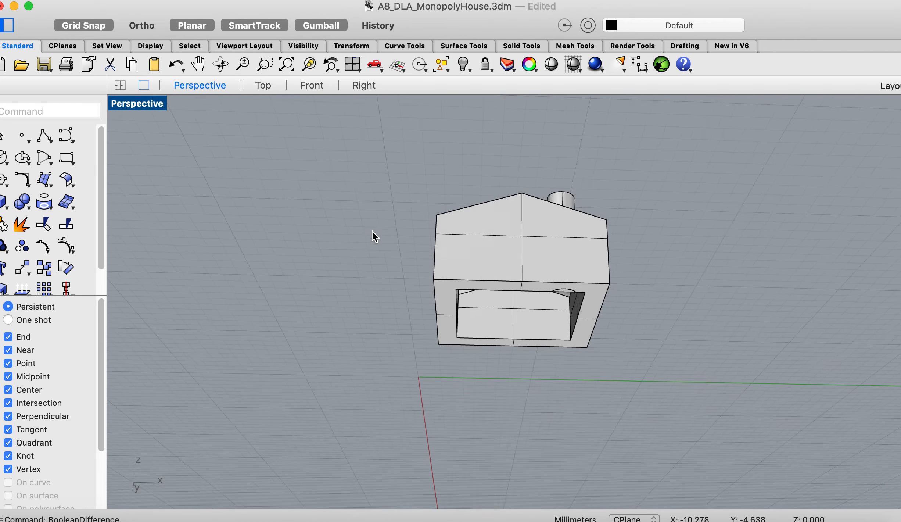
scroll(371, 230, up, 10)
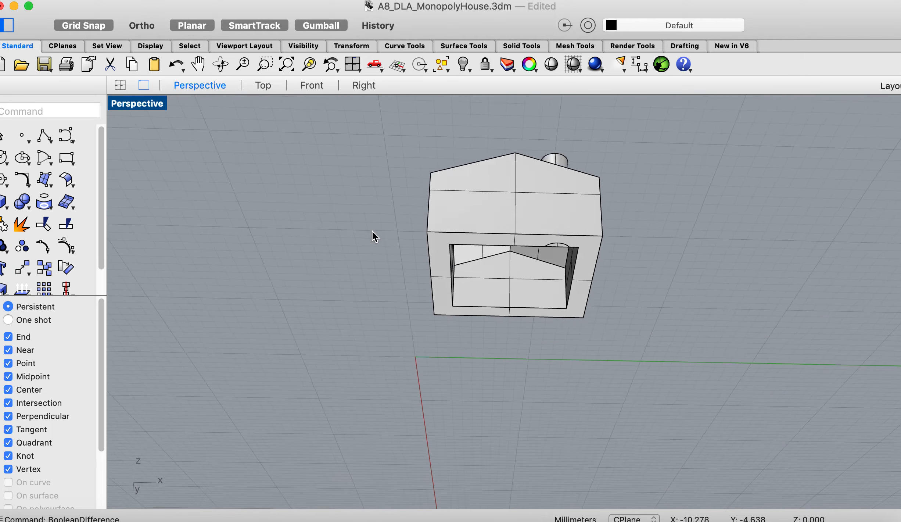
scroll(371, 236, up, 3)
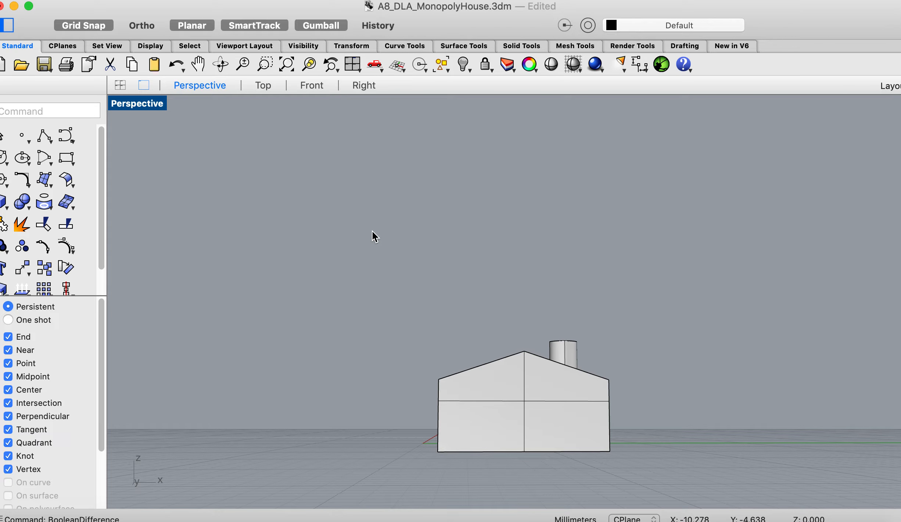
shift+scroll(372, 230, down, 5)
shift+scroll(372, 231, up, 4)
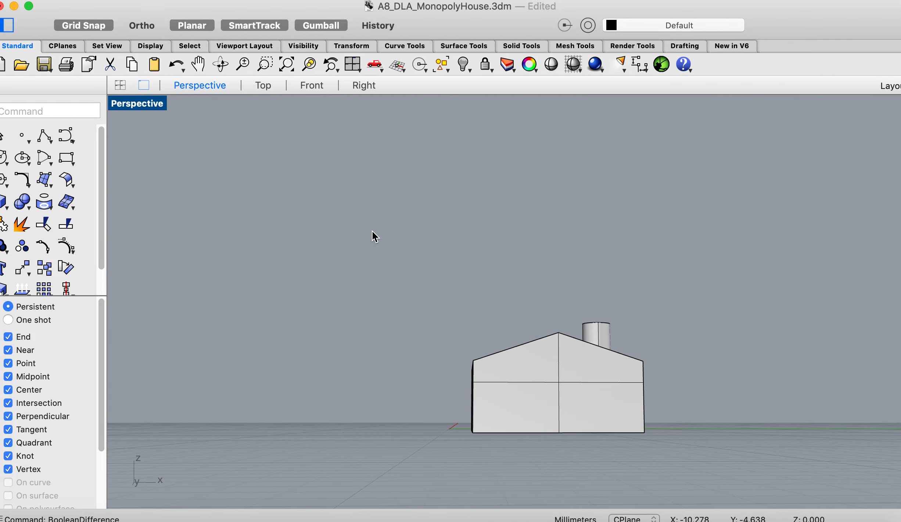
scroll(372, 231, down, 4)
scroll(371, 230, up, 8)
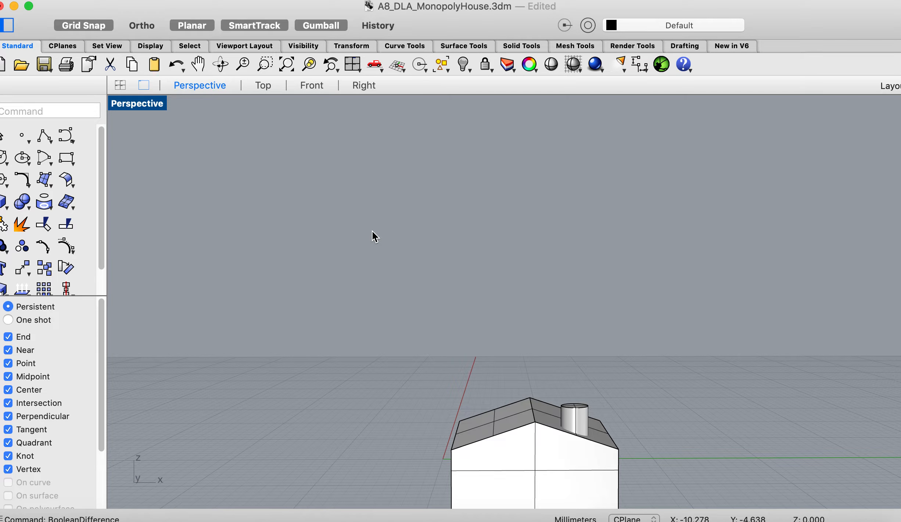
shift+scroll(372, 230, down, 6)
scroll(372, 230, right, 3)
scroll(371, 230, up, 4)
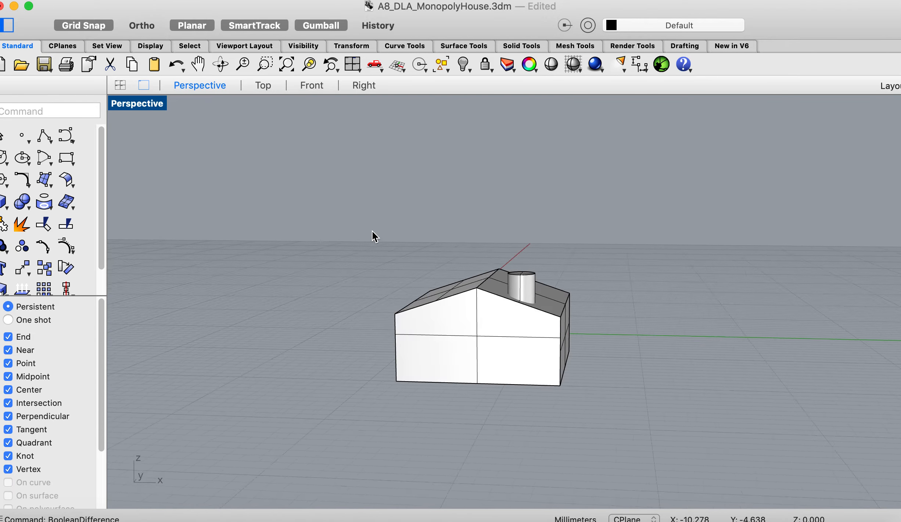
- Examine the hollowed house's front wall, roof slopes and chimney from several viewing angles
scroll(372, 230, down, 7)
scroll(372, 230, left, 3)
scroll(371, 230, up, 7)
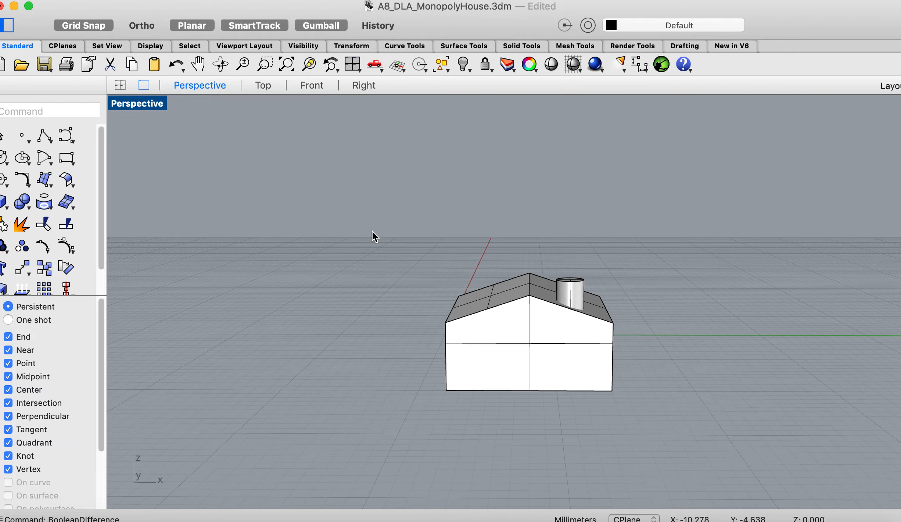
scroll(372, 231, up, 2)
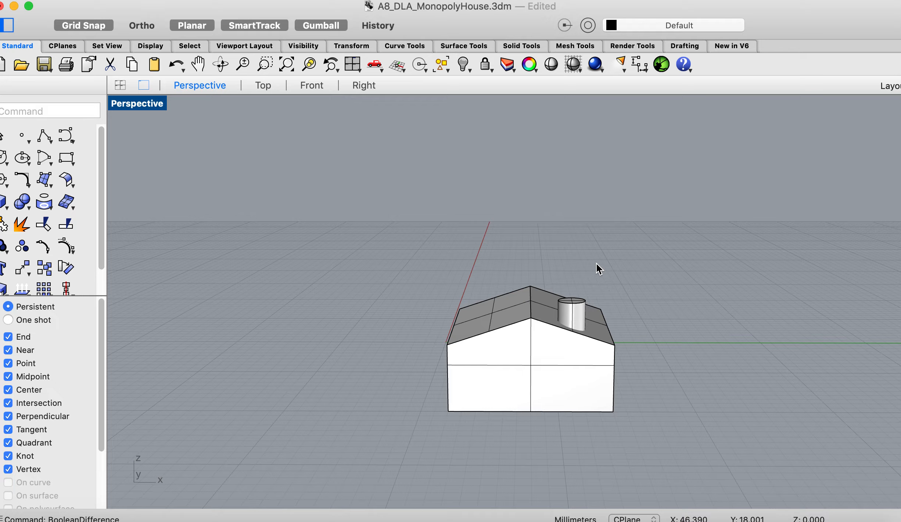
right_drag(486, 349, 486, 349)
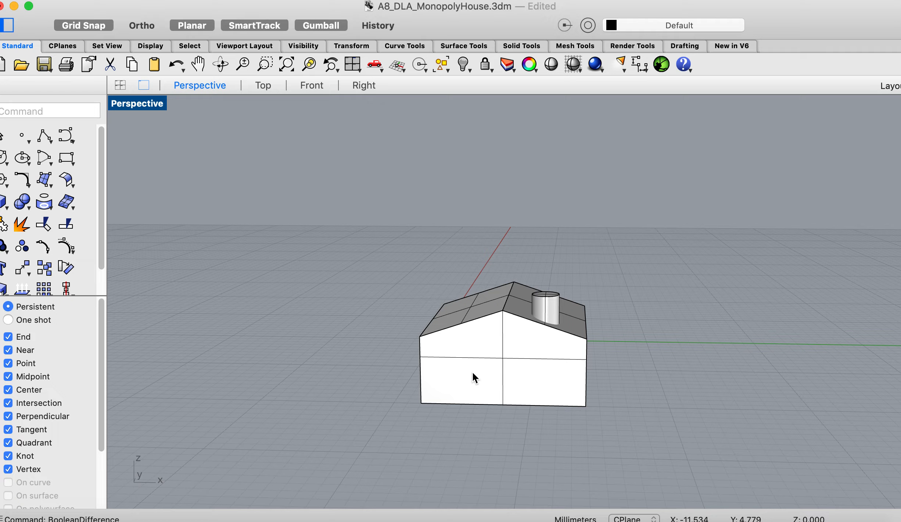
right_drag(473, 371, 472, 371)
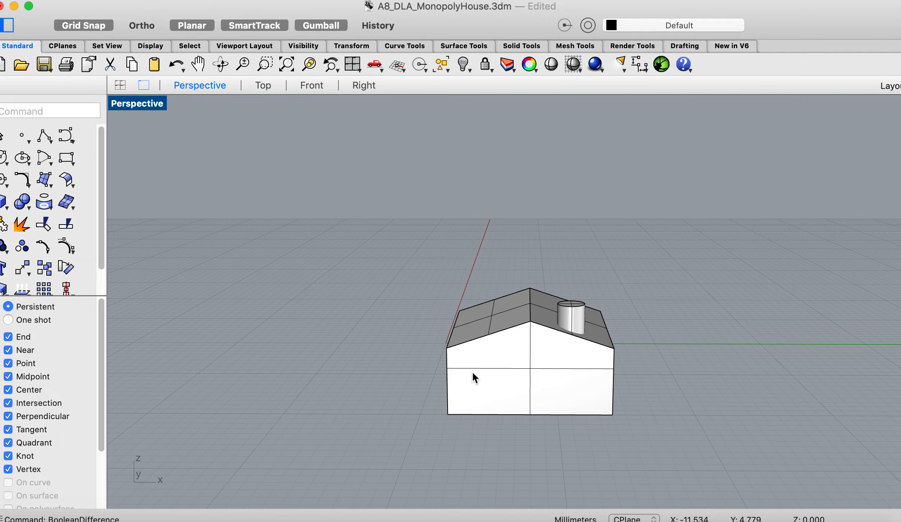
scroll(416, 411, down, 10)
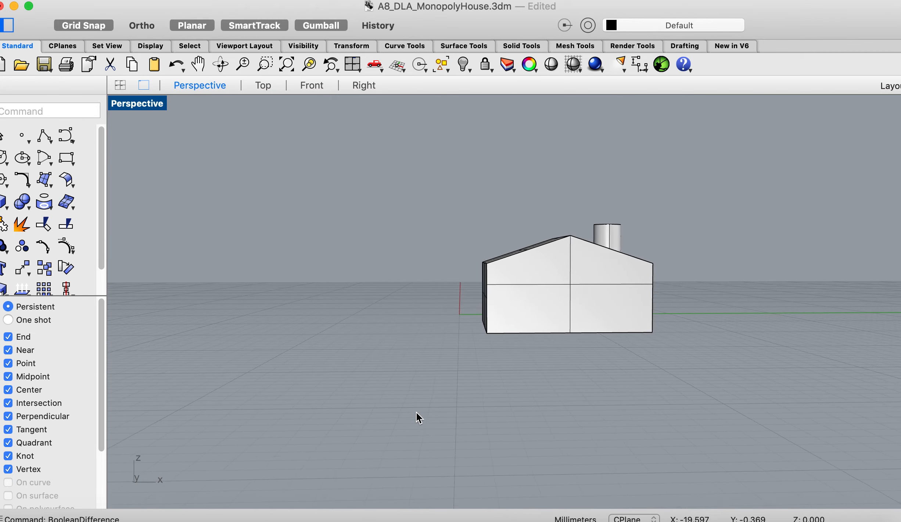
scroll(416, 411, up, 10)
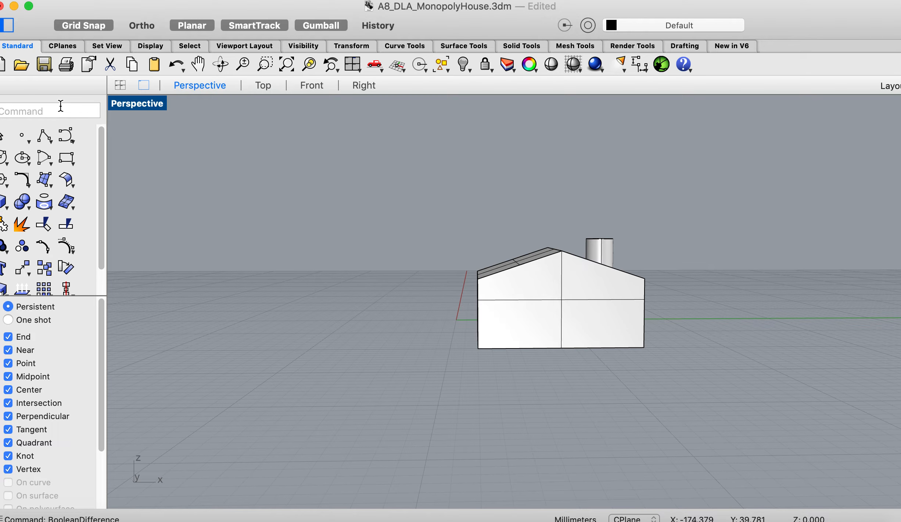
- Set the CPlane to the left roof slope with the Surface option, accepting the default orientation
text(cplane)
key(Return)
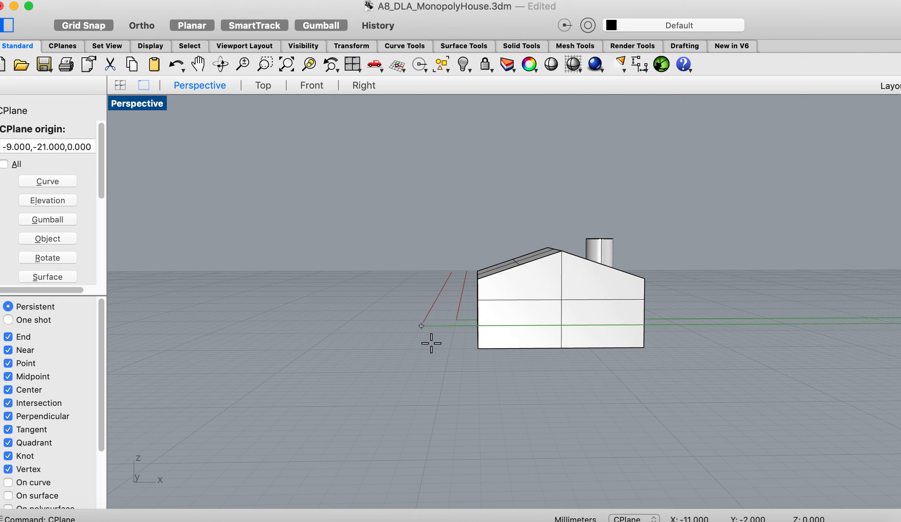
scroll(53, 272, down, 3)
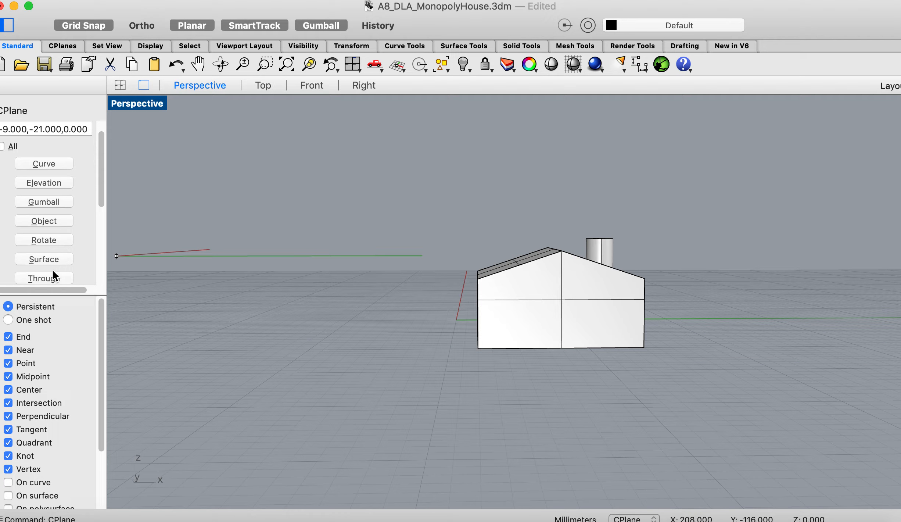
click(37, 225)
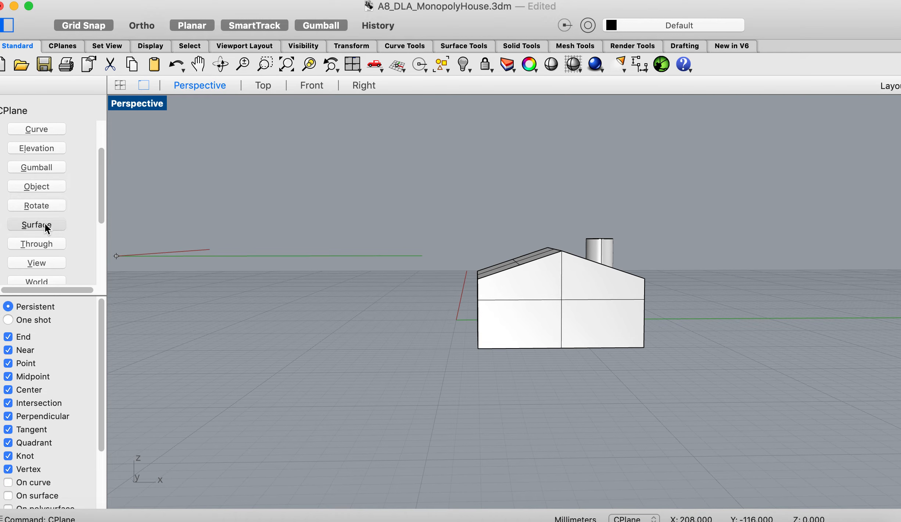
right_drag(472, 278, 537, 345)
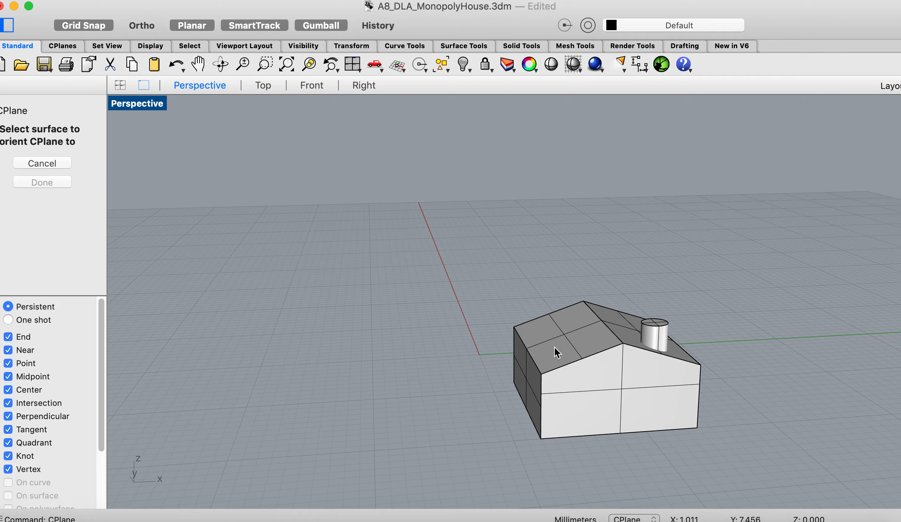
click(554, 346)
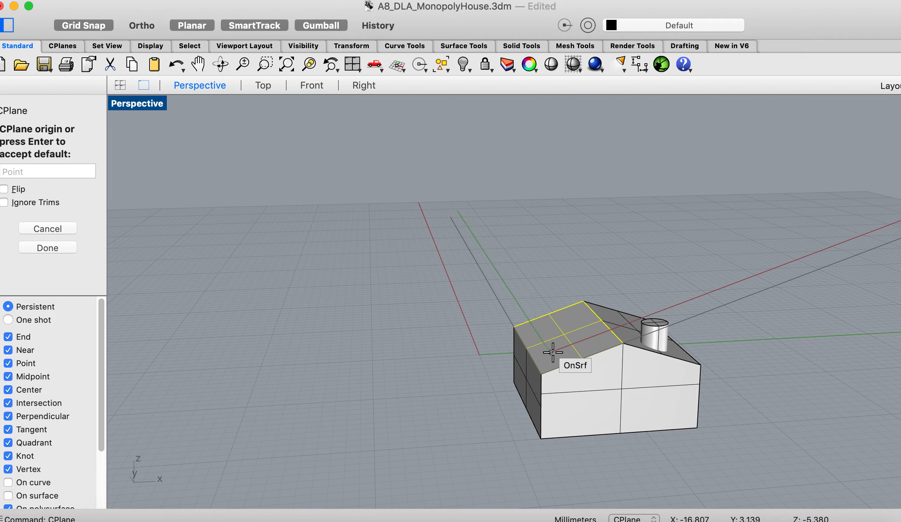
click(49, 245)
click(47, 213)
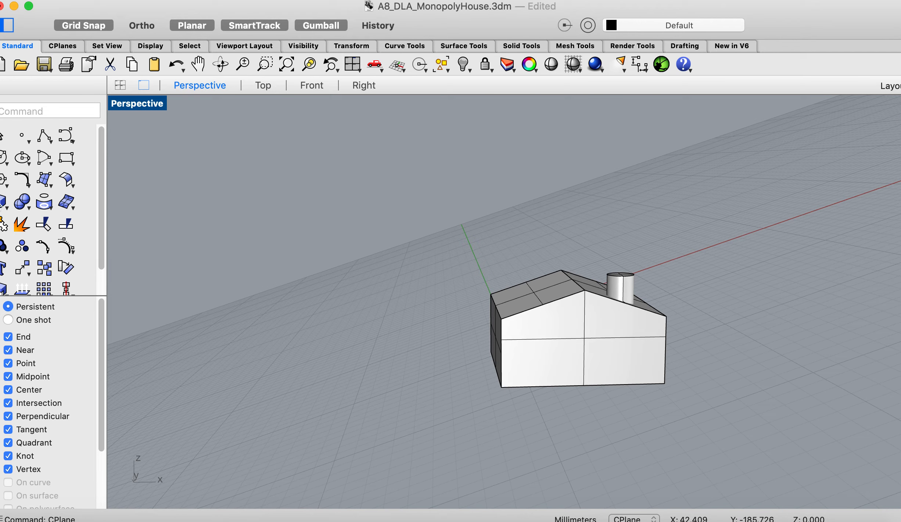
- Draw a trial box standing on the left roof slope, check its tilt from the front, and undo it
click(2, 203)
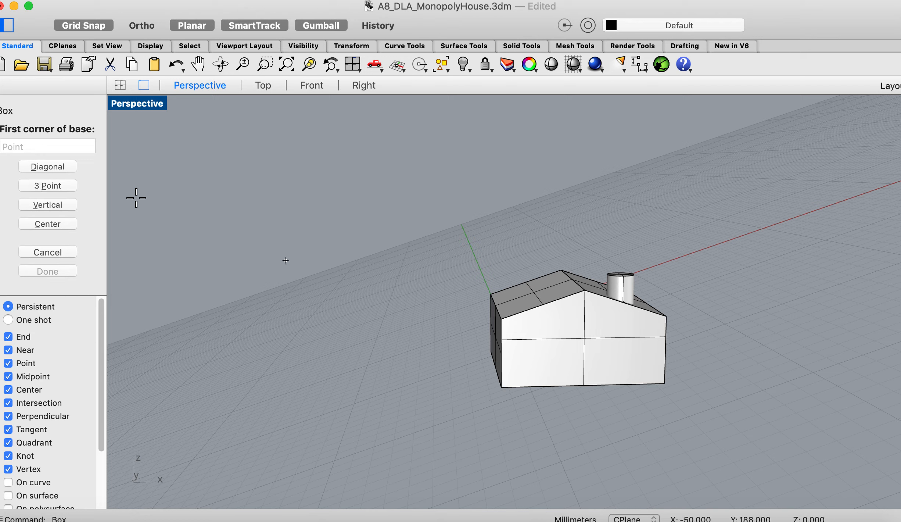
click(526, 306)
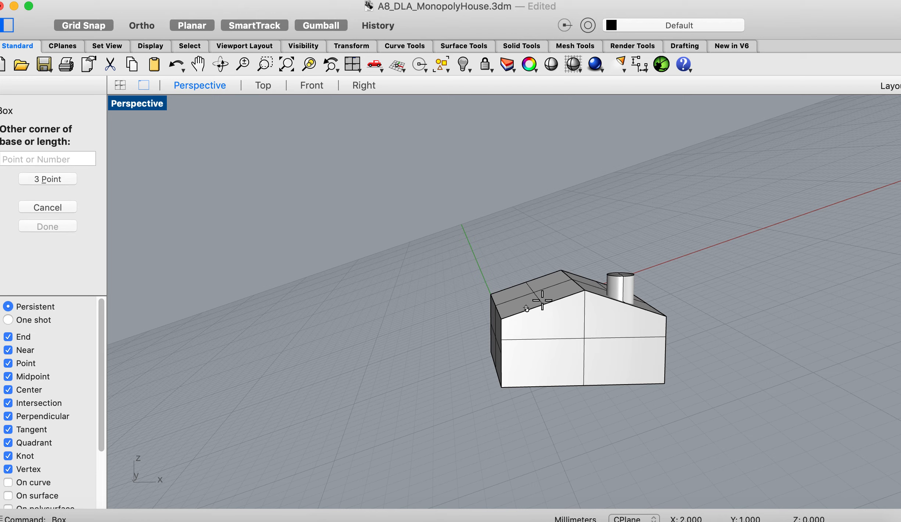
click(550, 279)
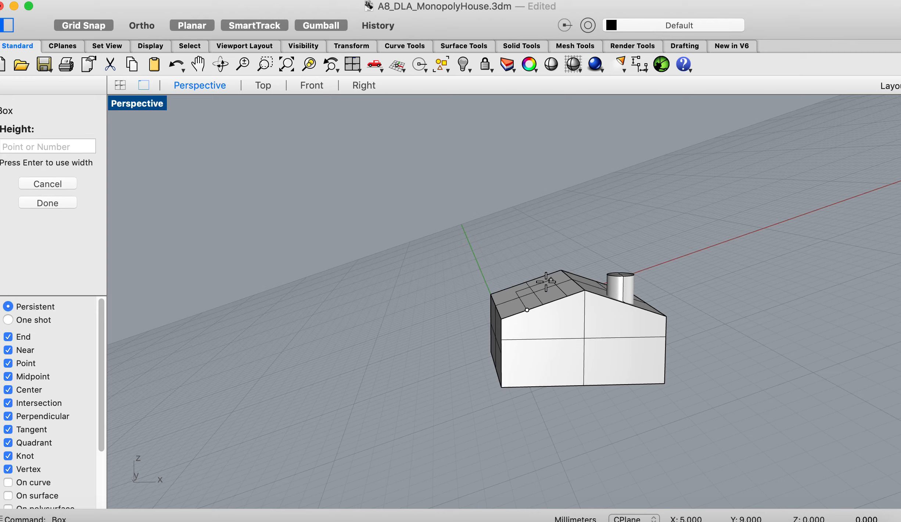
click(535, 239)
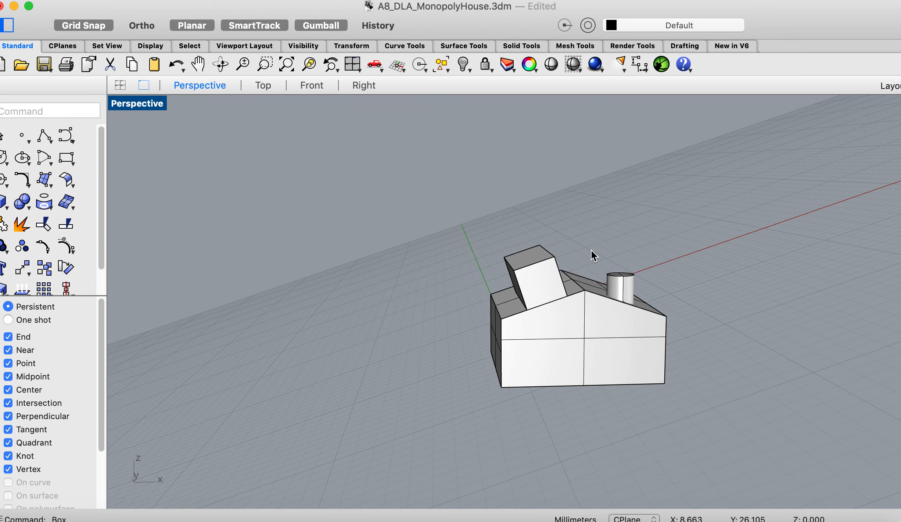
scroll(564, 320, down, 5)
scroll(564, 321, down, 3)
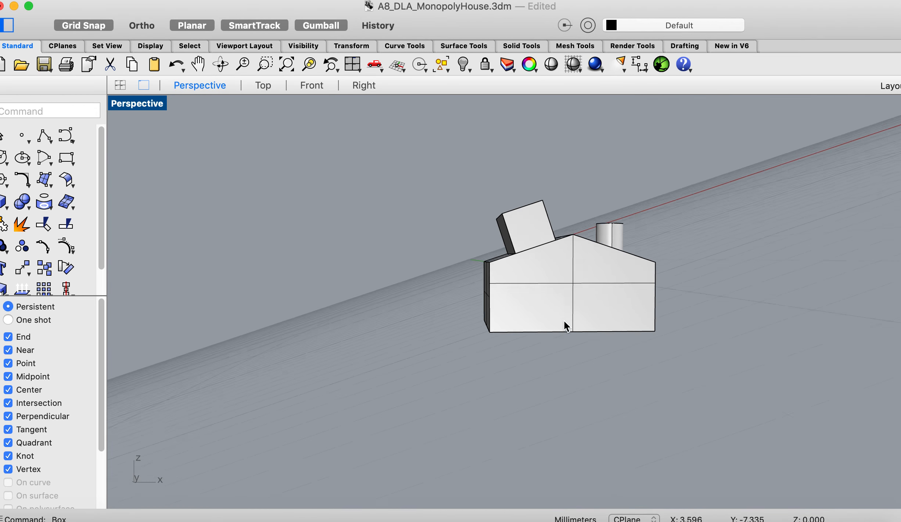
key(super+z)
scroll(564, 320, up, 5)
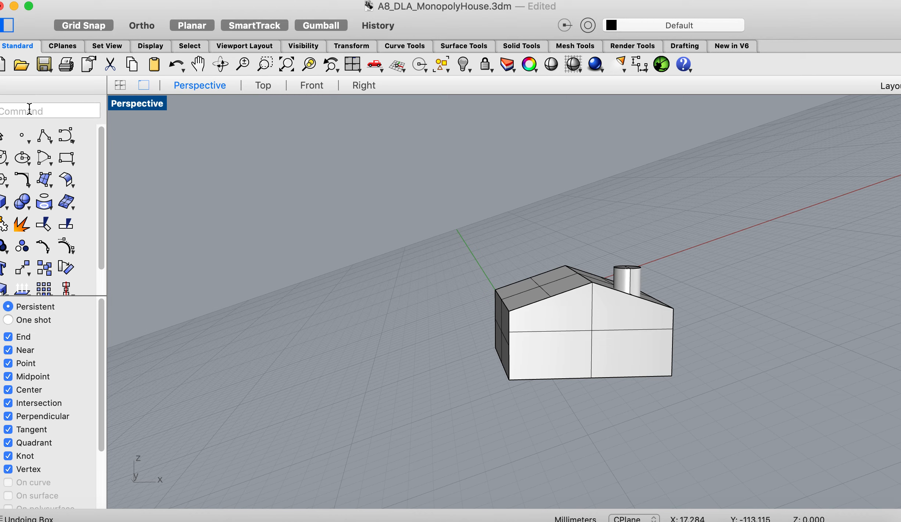
- Try to place the Text annotation "roof" on the roof-aligned CPlane, and cancel its placement
text(te)
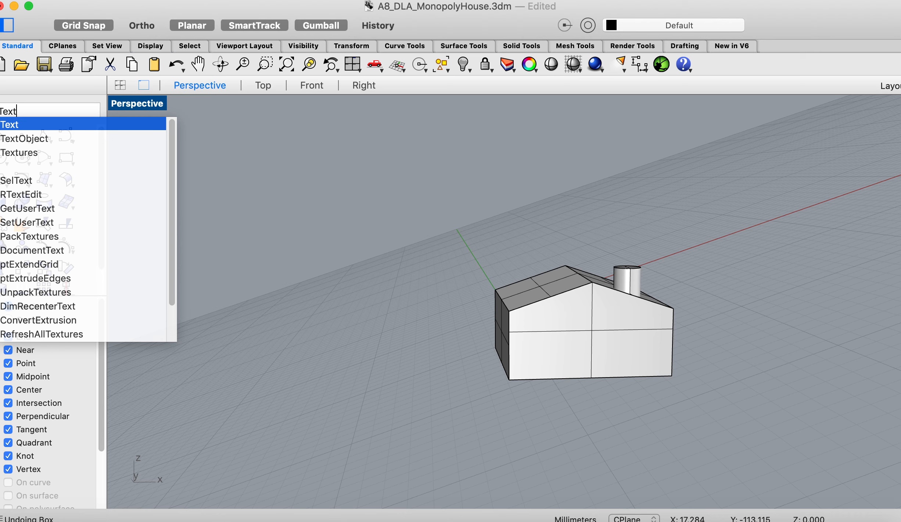
key(Return)
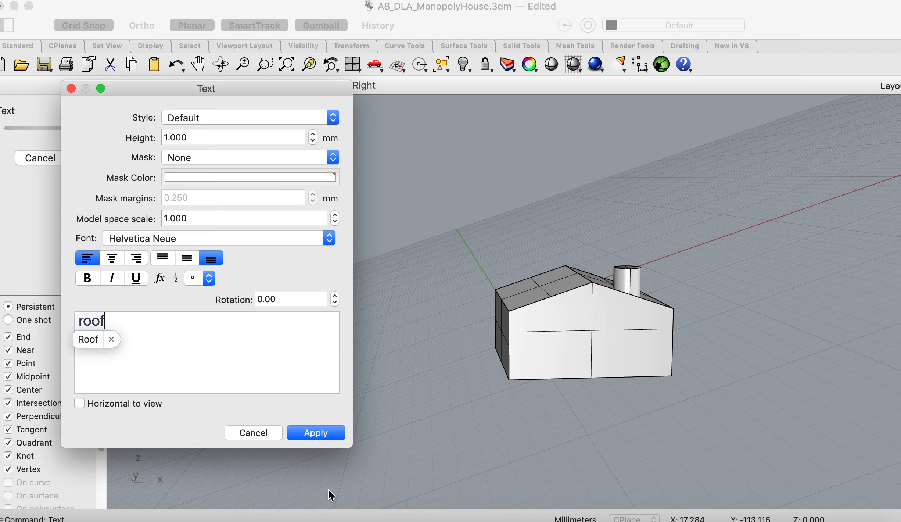
click(326, 427)
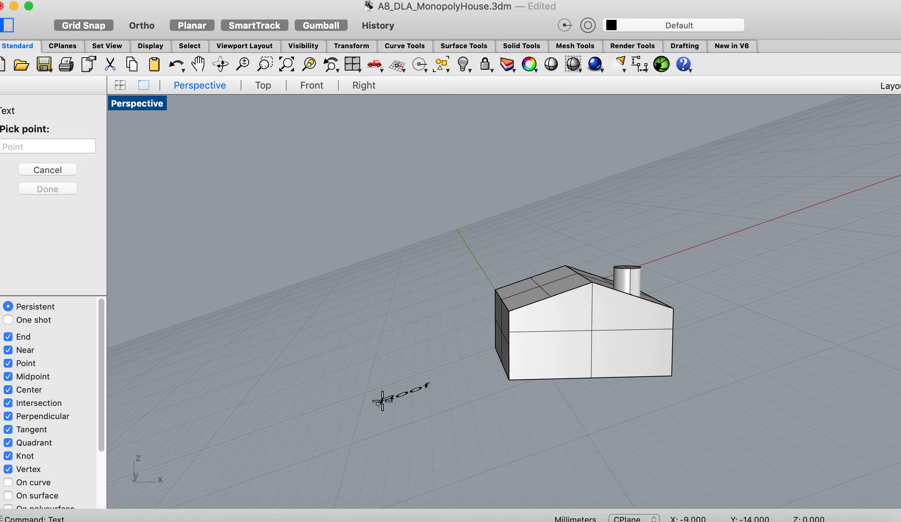
key(Escape)
scroll(447, 344, down, 5)
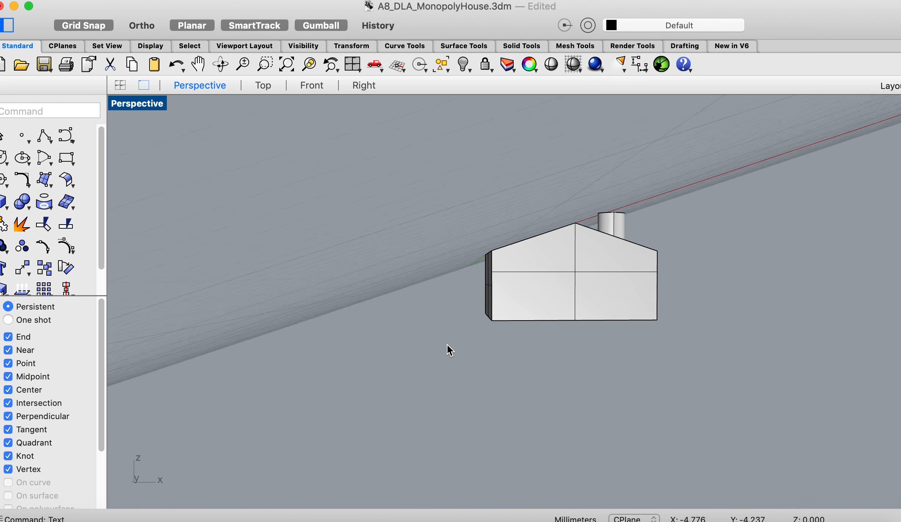
scroll(447, 343, up, 5)
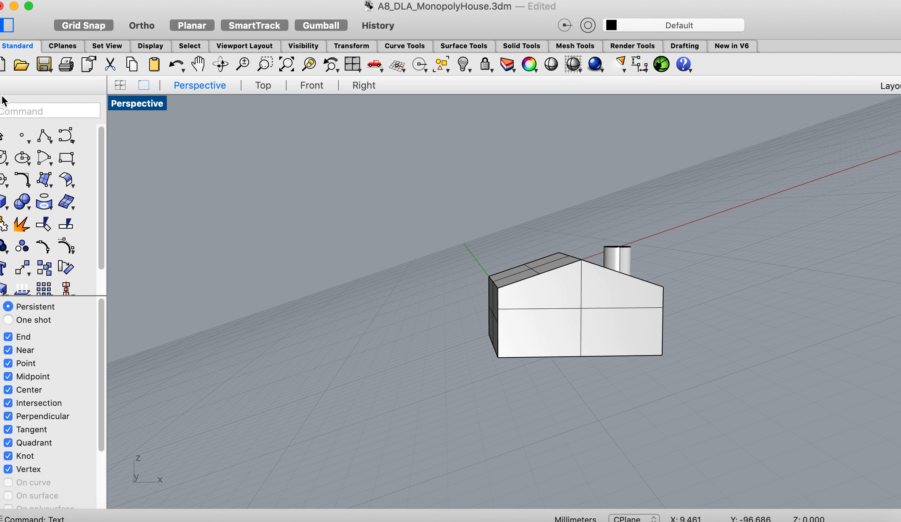
- Reset the CPlane with the 3 Point option, using the house's back-left, front-left and front-right base corners
text(cp)
key(Return)
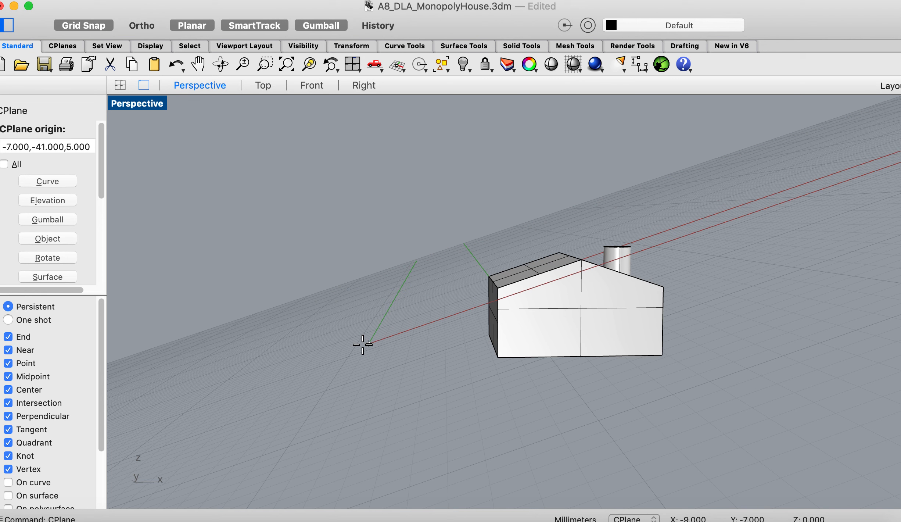
scroll(67, 264, down, 5)
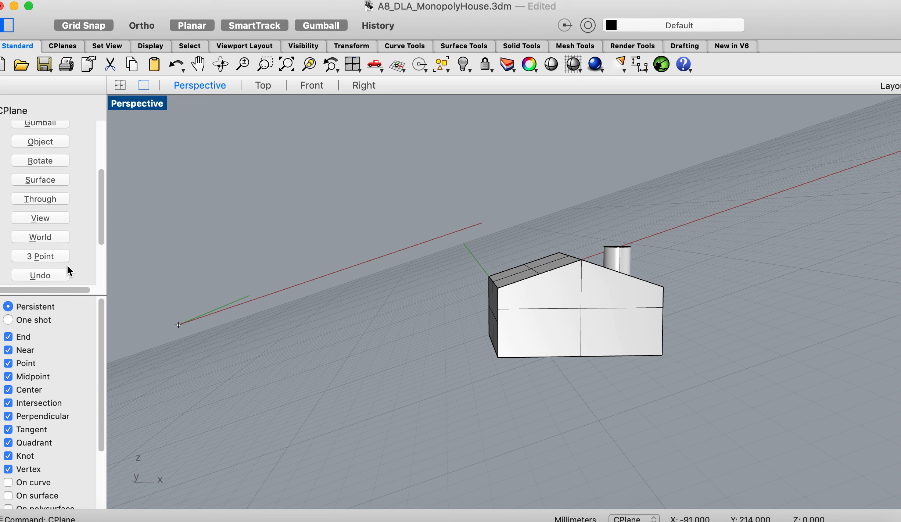
scroll(64, 254, down, 2)
click(54, 239)
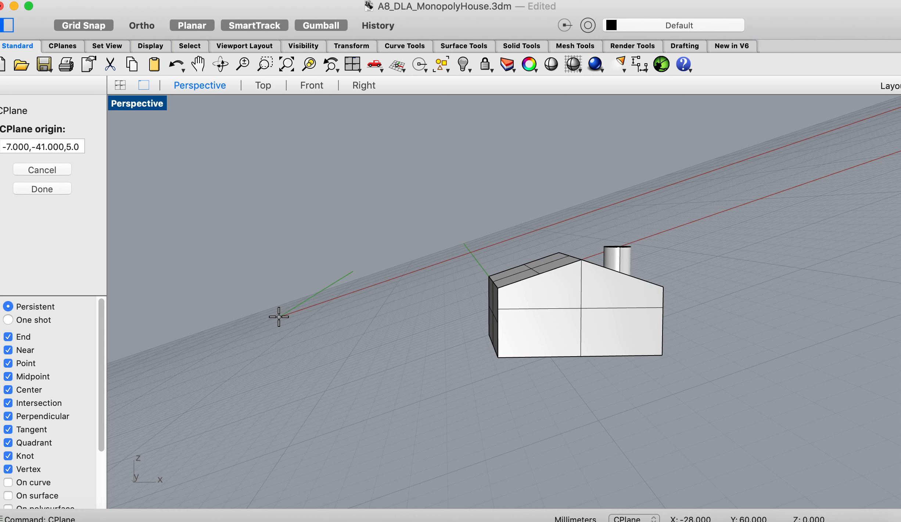
scroll(279, 314, down, 5)
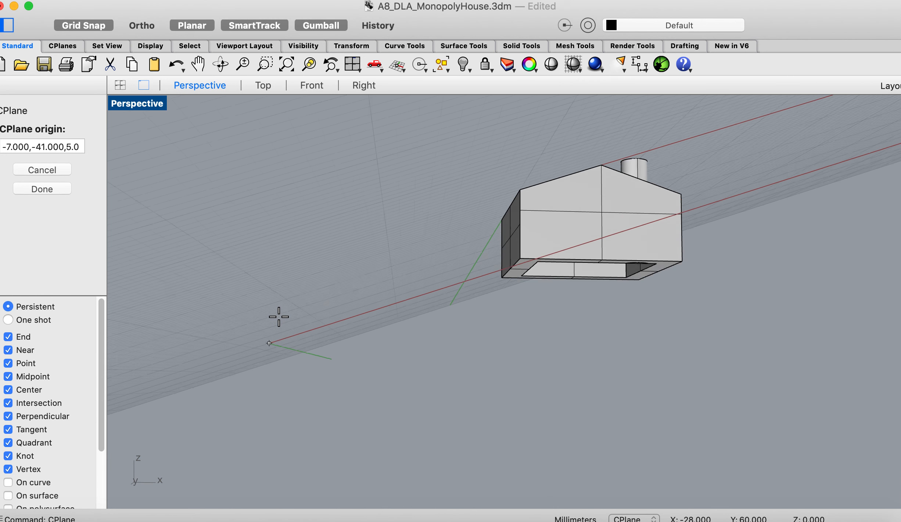
click(503, 274)
click(520, 254)
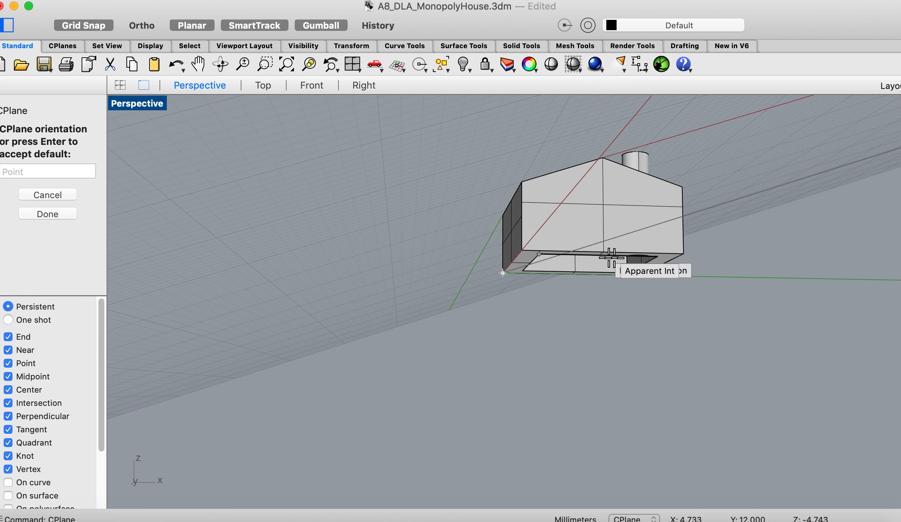
click(682, 254)
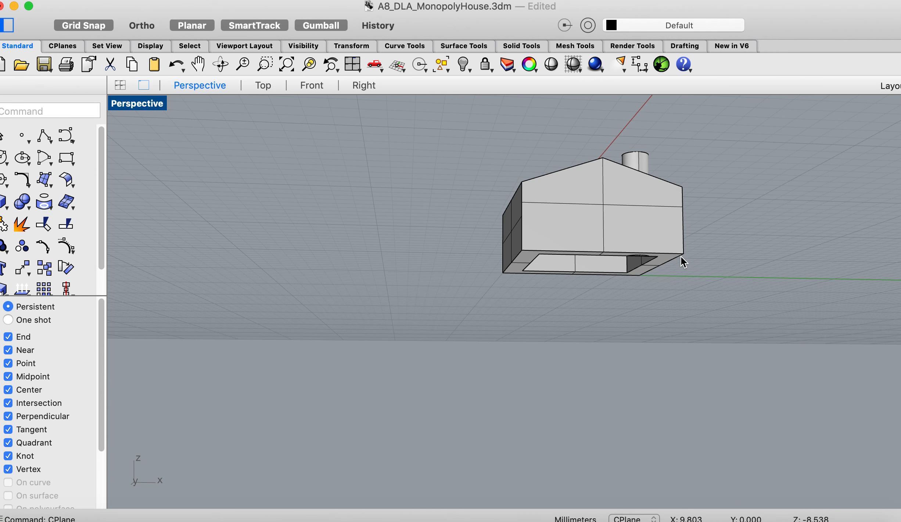
scroll(680, 256, up, 5)
scroll(681, 256, down, 5)
scroll(681, 257, up, 2)
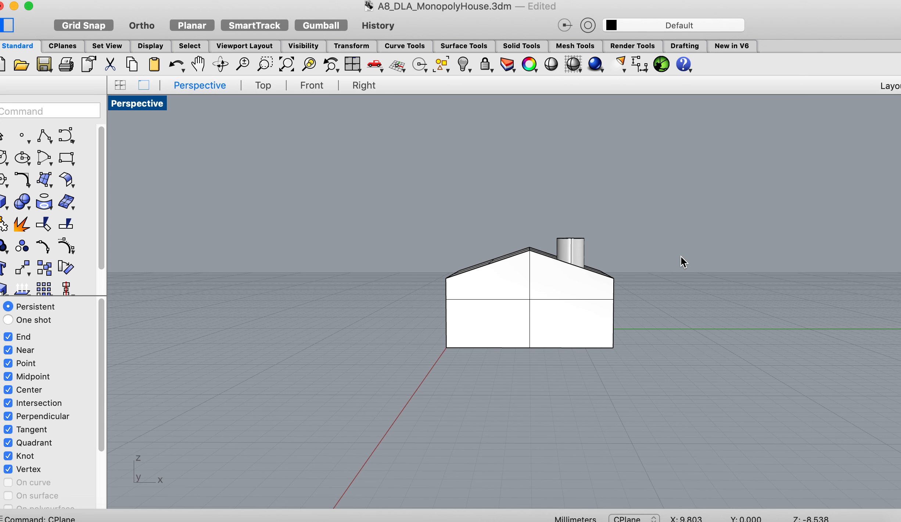
scroll(680, 255, up, 3)
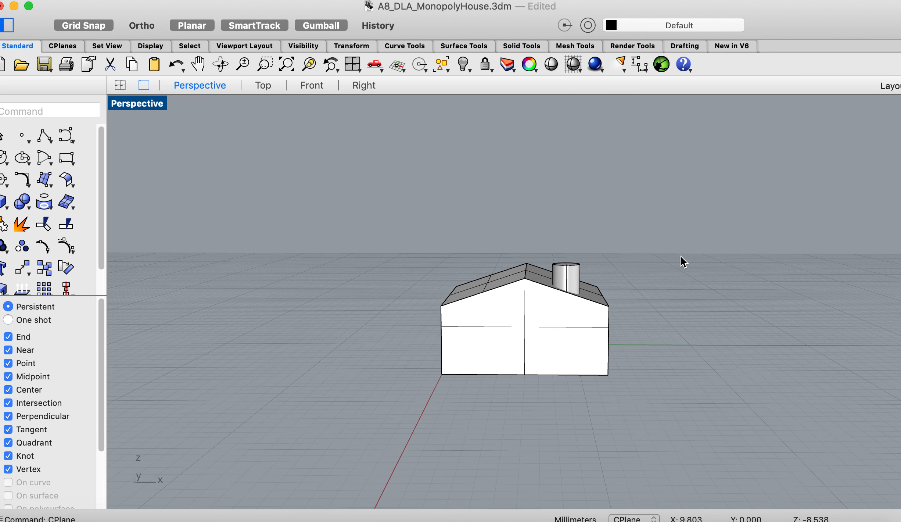